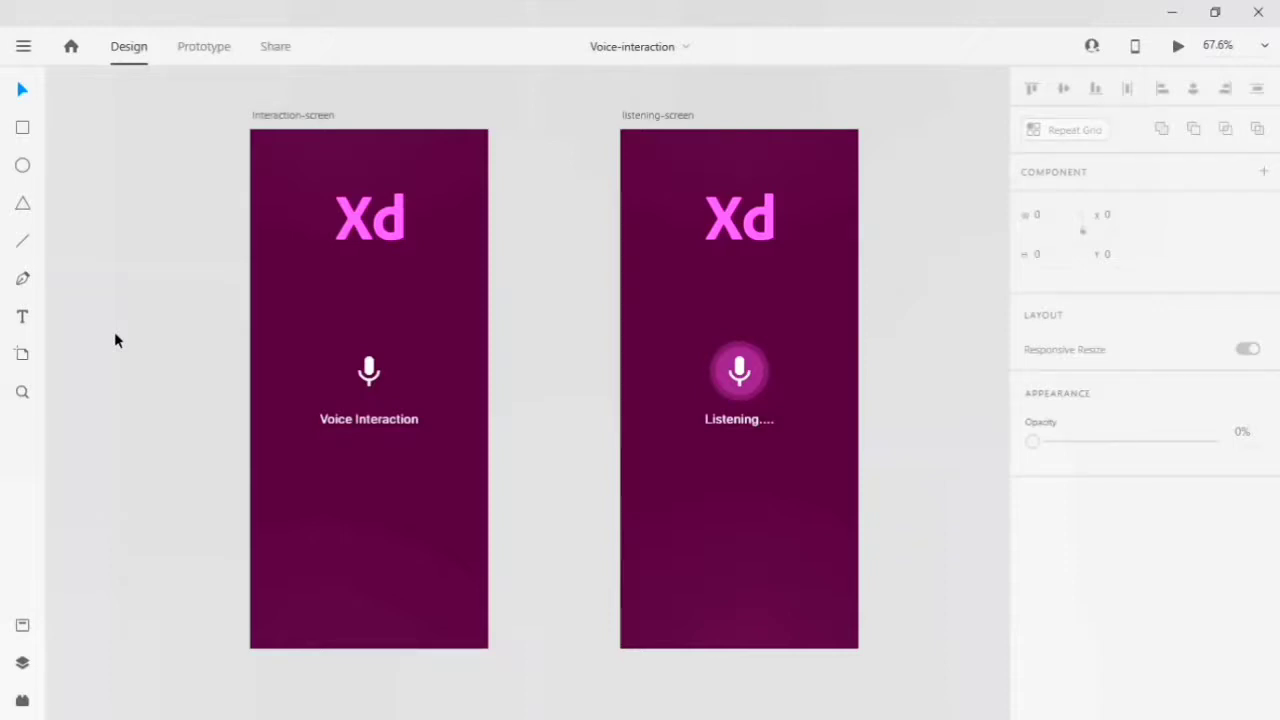
Switch the Voice-interaction file into Prototype mode.
{"action": "left_click", "coordinate": [210, 50]}
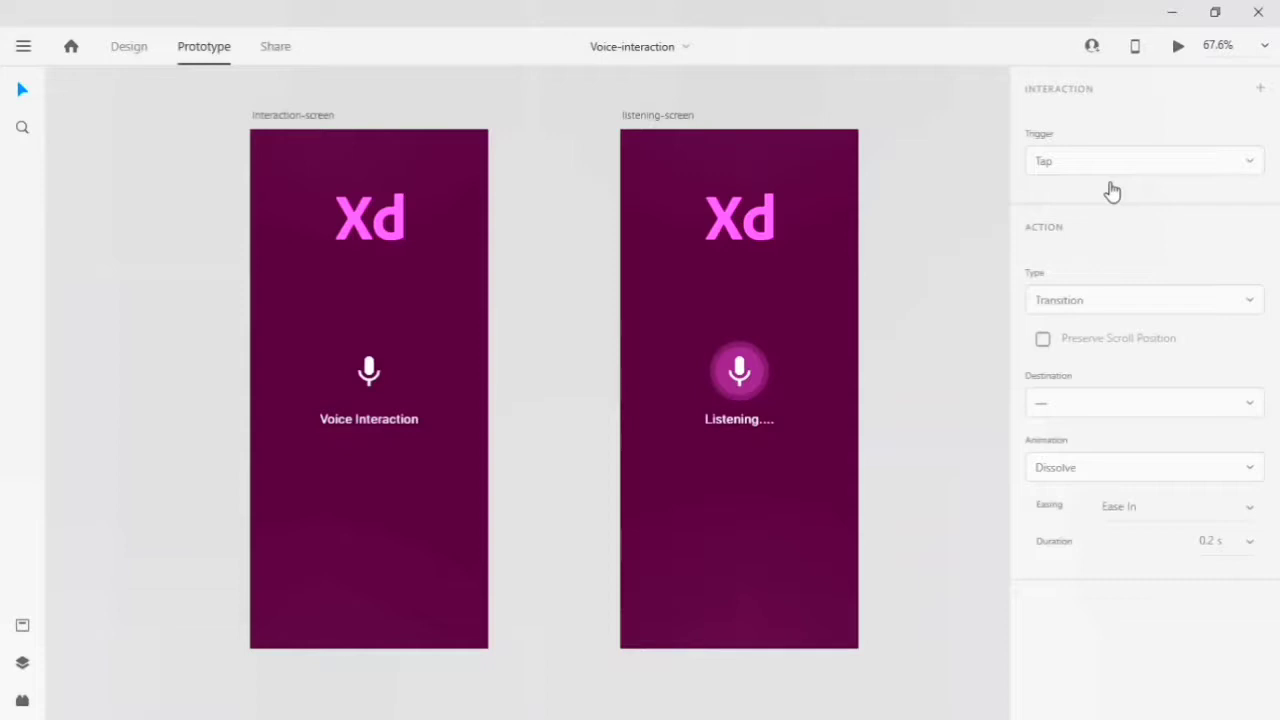
Wire interaction-screen to listening-screen and set the interaction's trigger to Voice.
{"action": "left_click", "coordinate": [306, 120]}
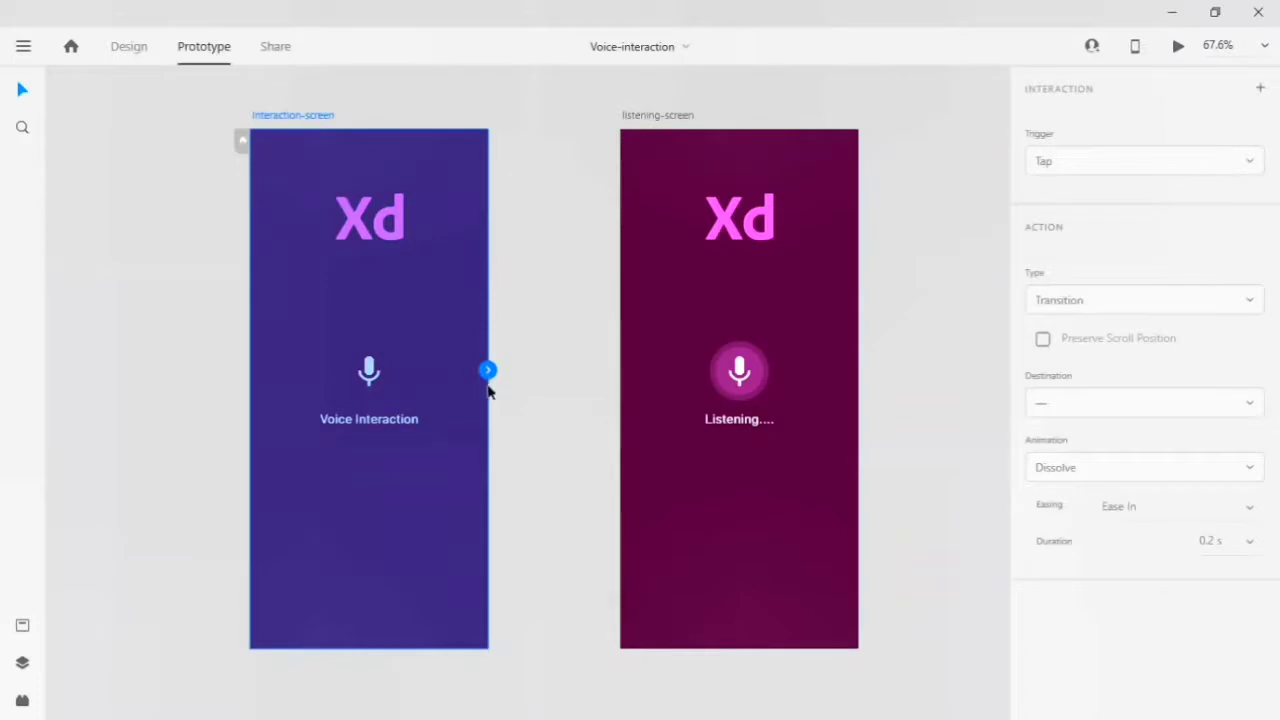
{"action": "left_click_drag", "start_coordinate": [487, 372], "coordinate": [773, 361]}
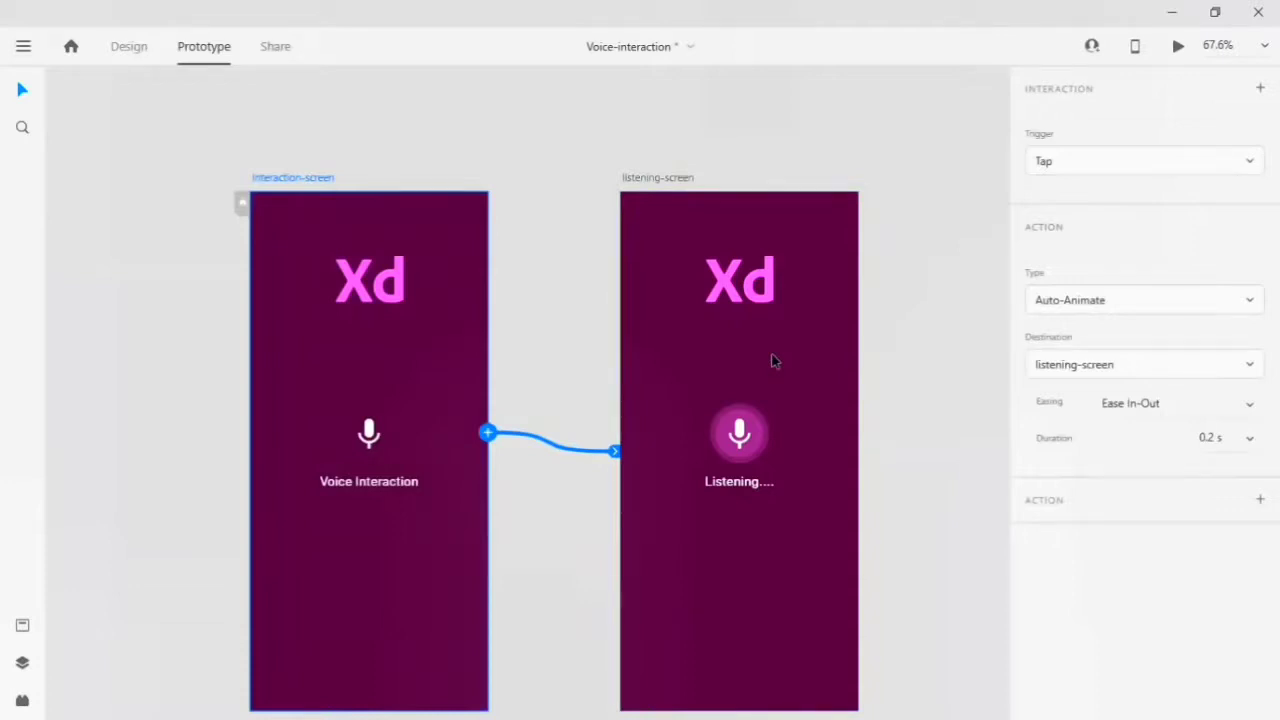
{"action": "left_click", "coordinate": [1101, 163]}
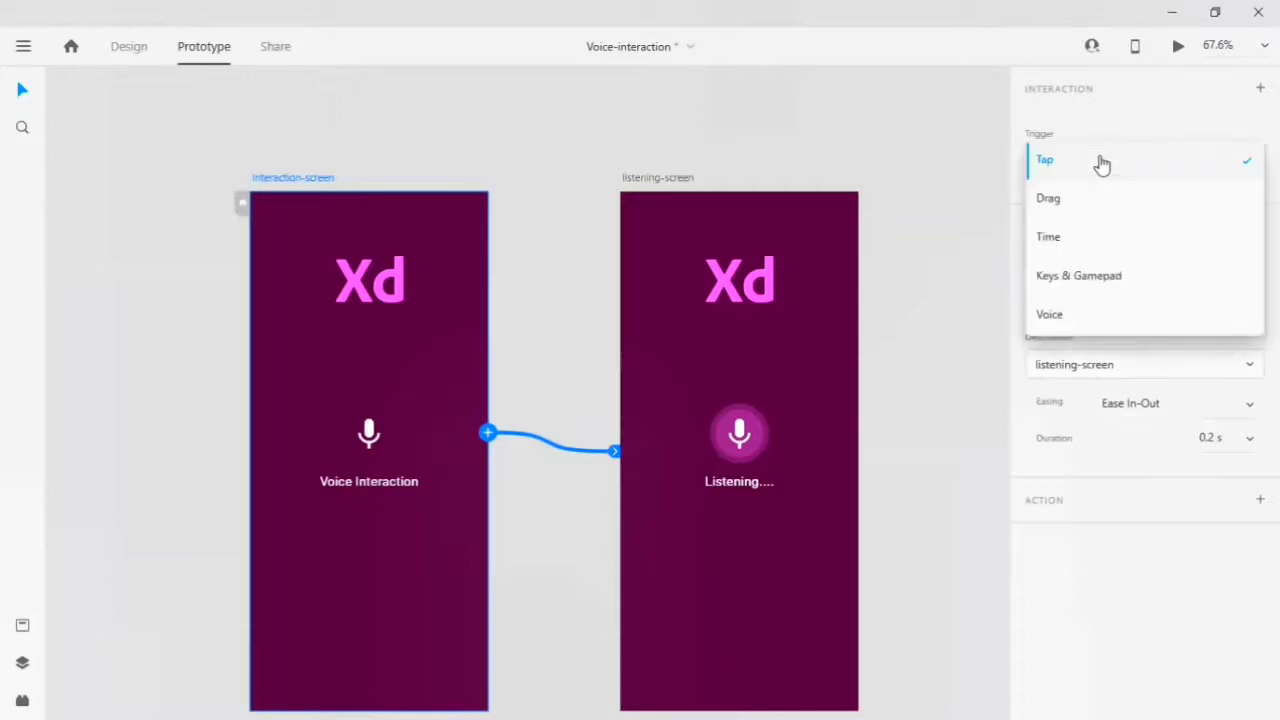
{"action": "left_click", "coordinate": [1044, 318]}
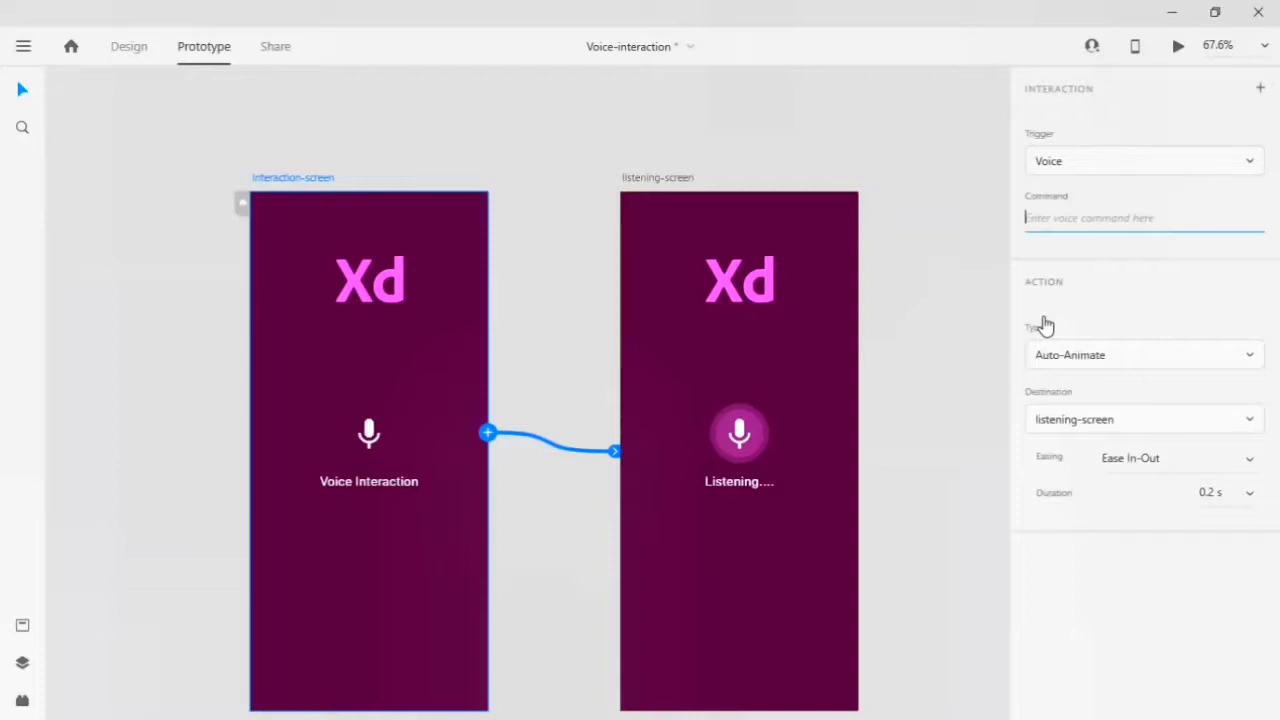
Give the link command 'hello xd': Transition to listening-screen, Dissolve, Ease In-Out, 0.2 s.
{"action": "type", "text": "hello xd"}
{"action": "left_click", "coordinate": [1115, 358]}
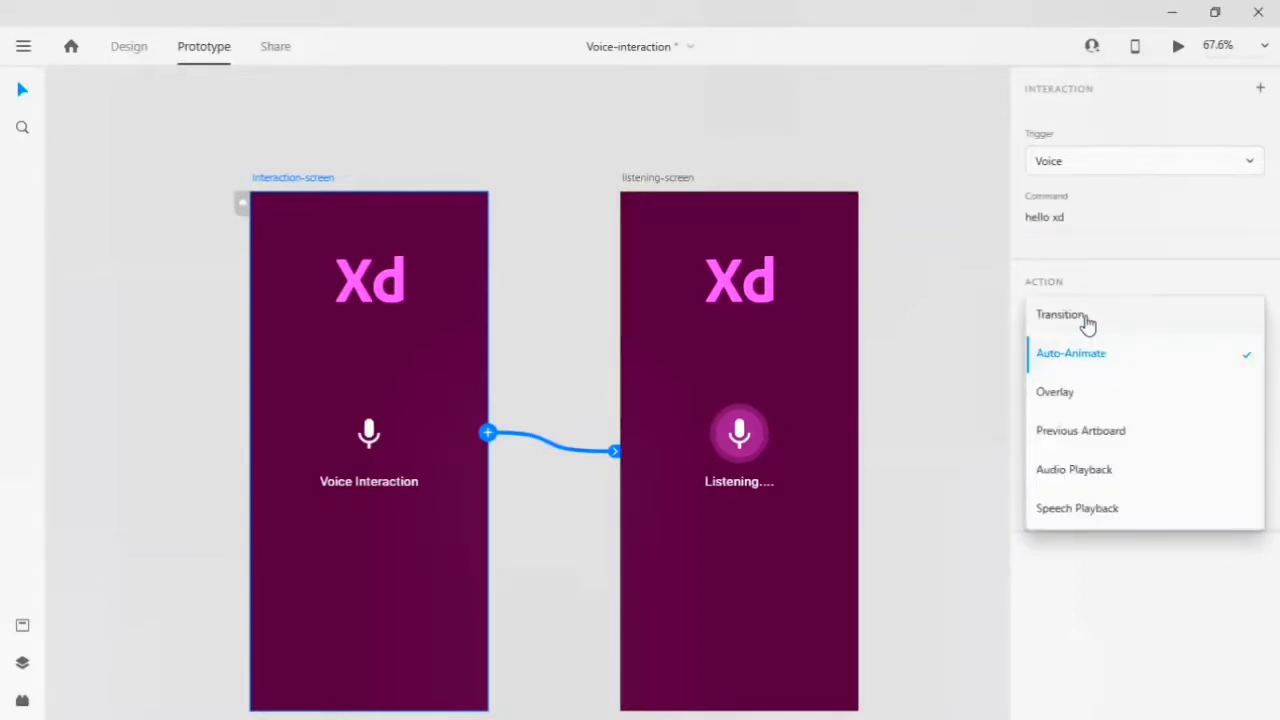
{"action": "left_click", "coordinate": [1087, 324]}
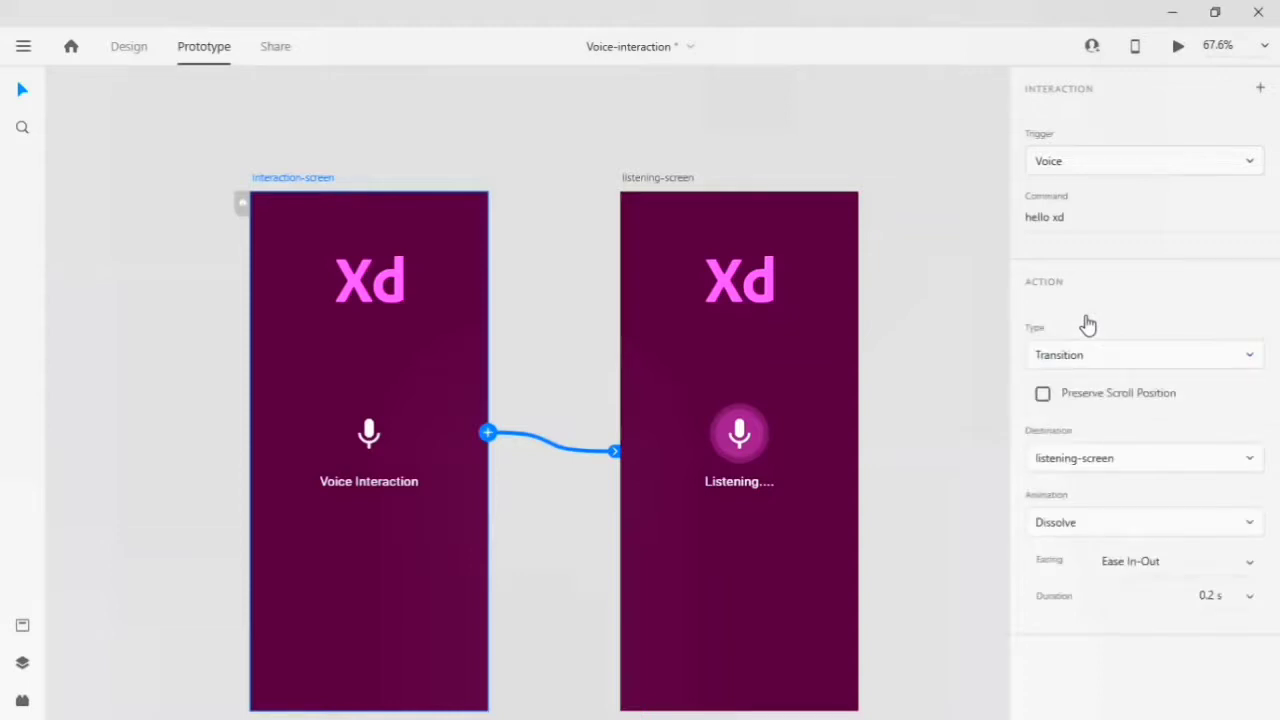
{"action": "left_click", "coordinate": [1114, 460]}
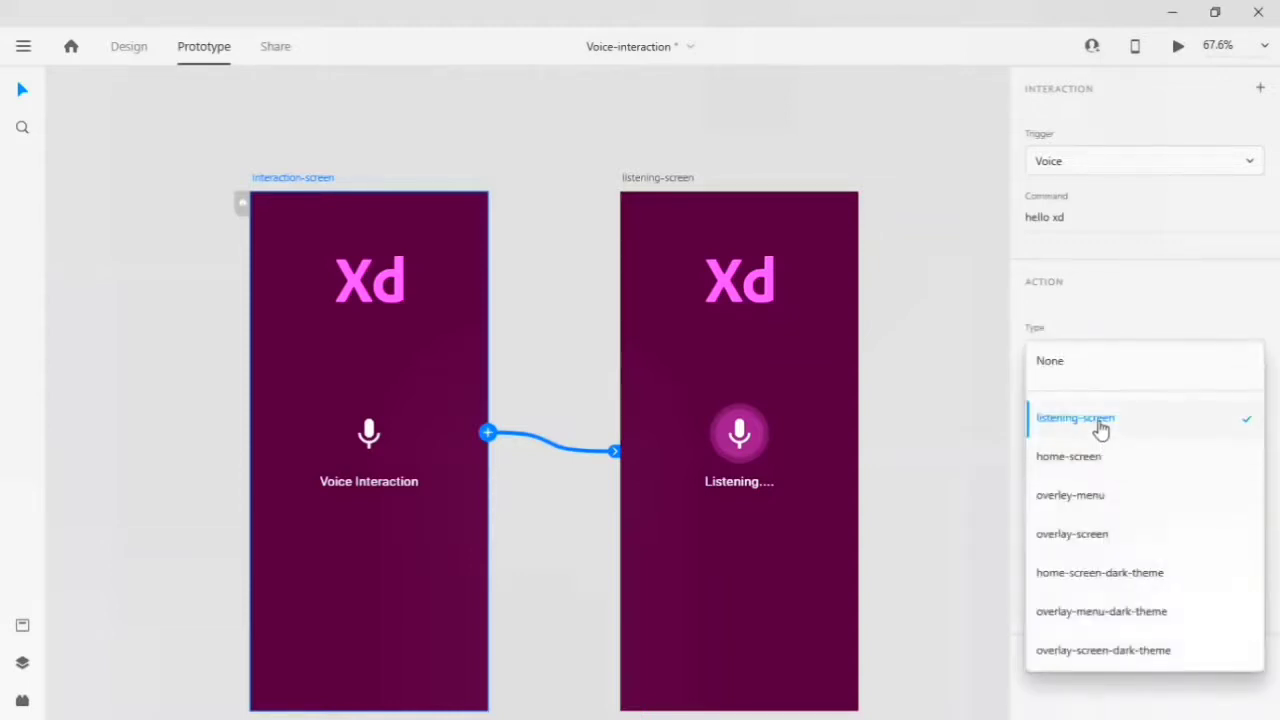
{"action": "left_click", "coordinate": [1100, 429]}
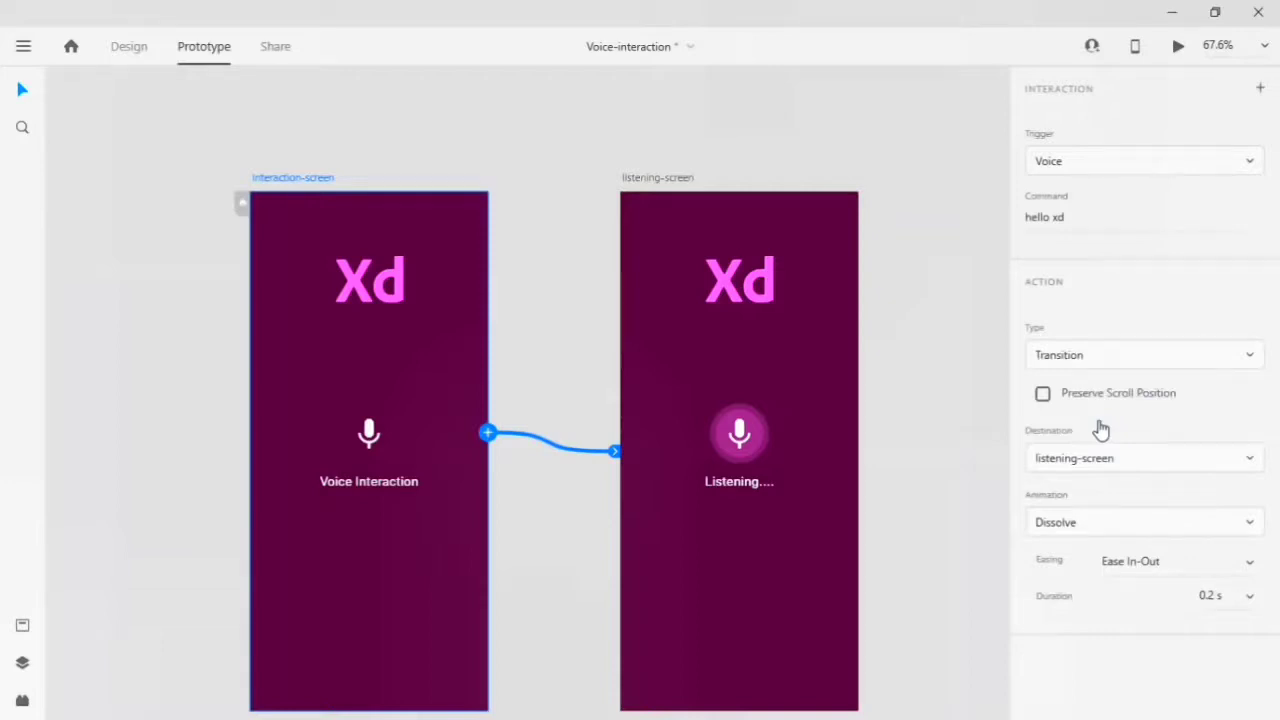
{"action": "left_click", "coordinate": [1121, 526]}
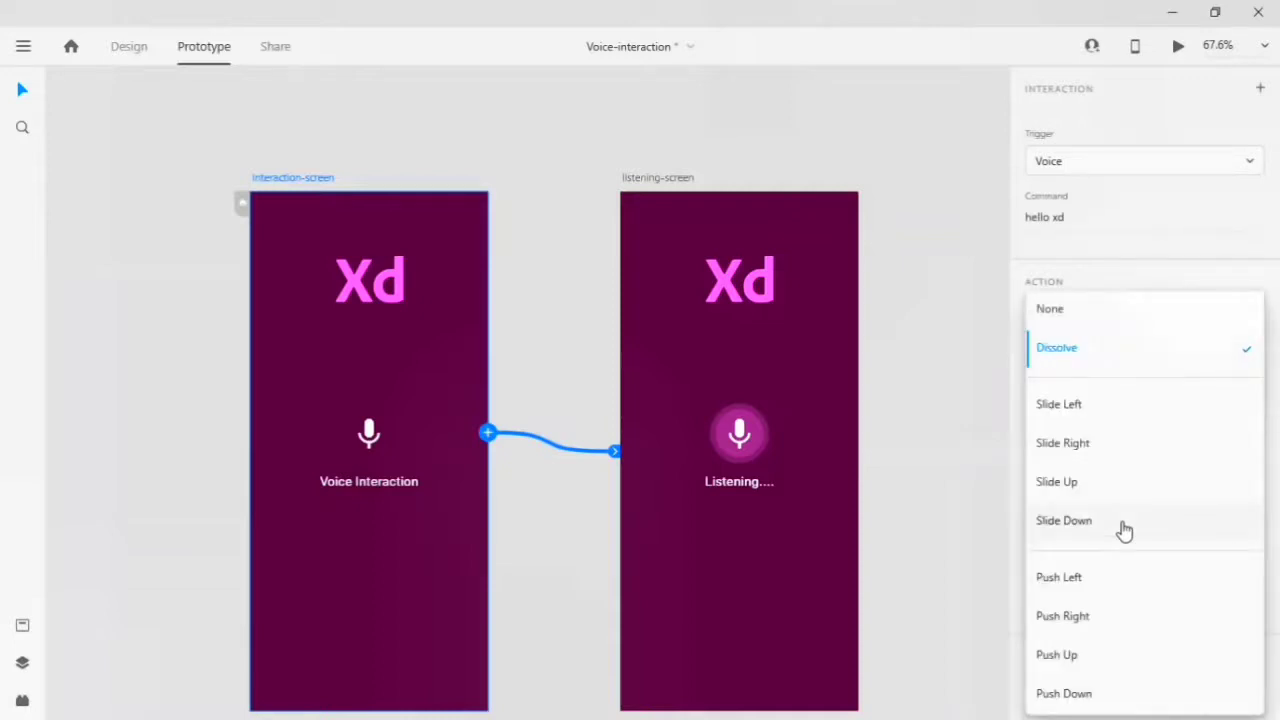
{"action": "left_click", "coordinate": [1094, 357]}
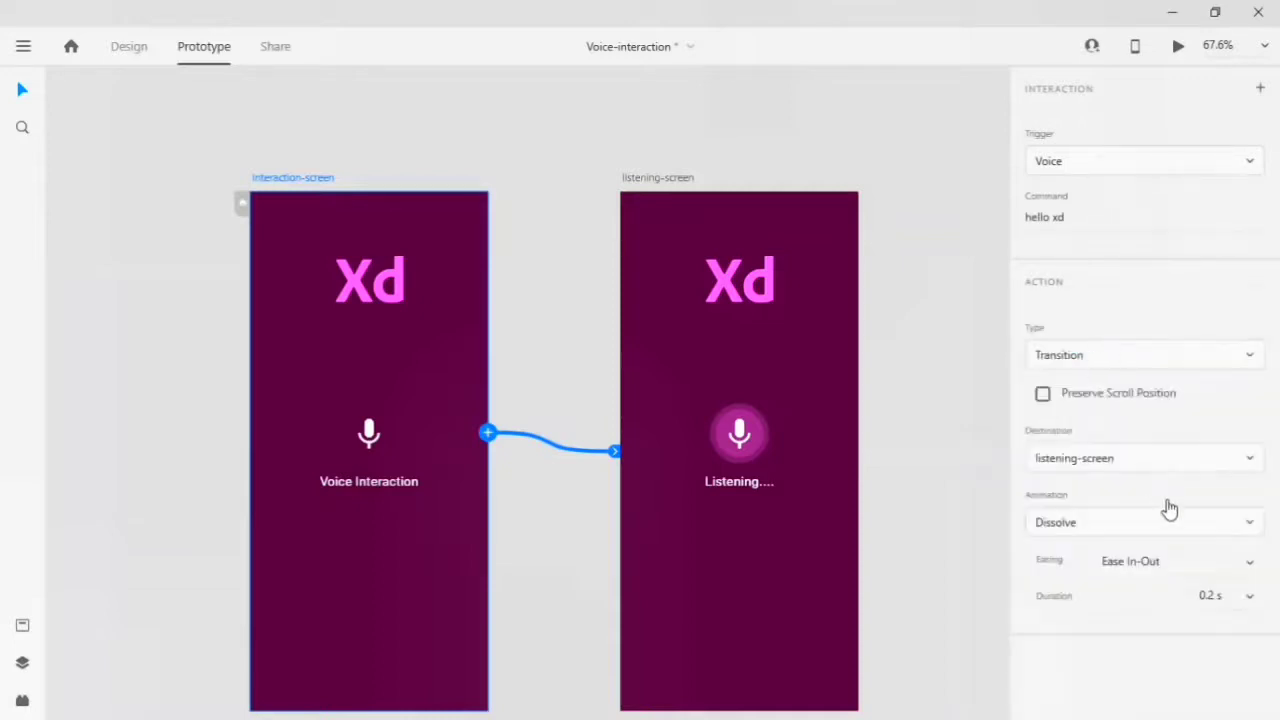
{"action": "left_click", "coordinate": [1247, 566]}
{"action": "left_click", "coordinate": [1248, 568]}
{"action": "left_click", "coordinate": [1249, 596]}
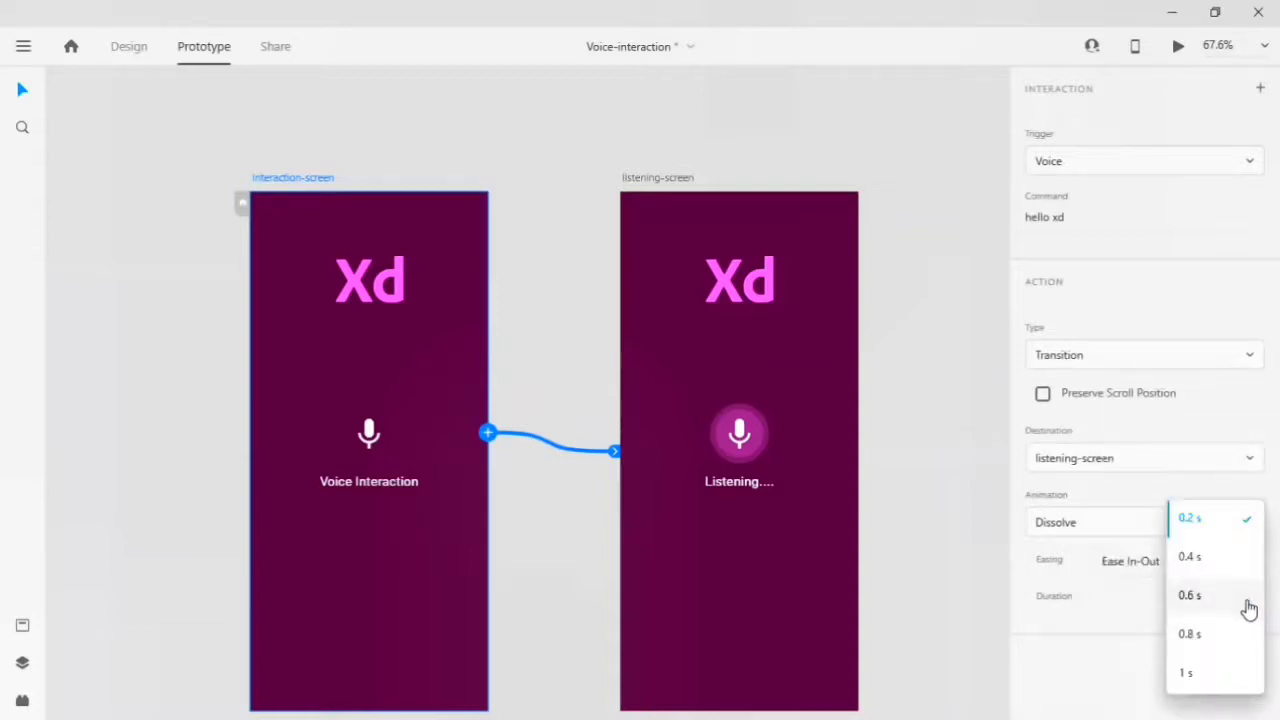
{"action": "left_click", "coordinate": [1223, 523]}
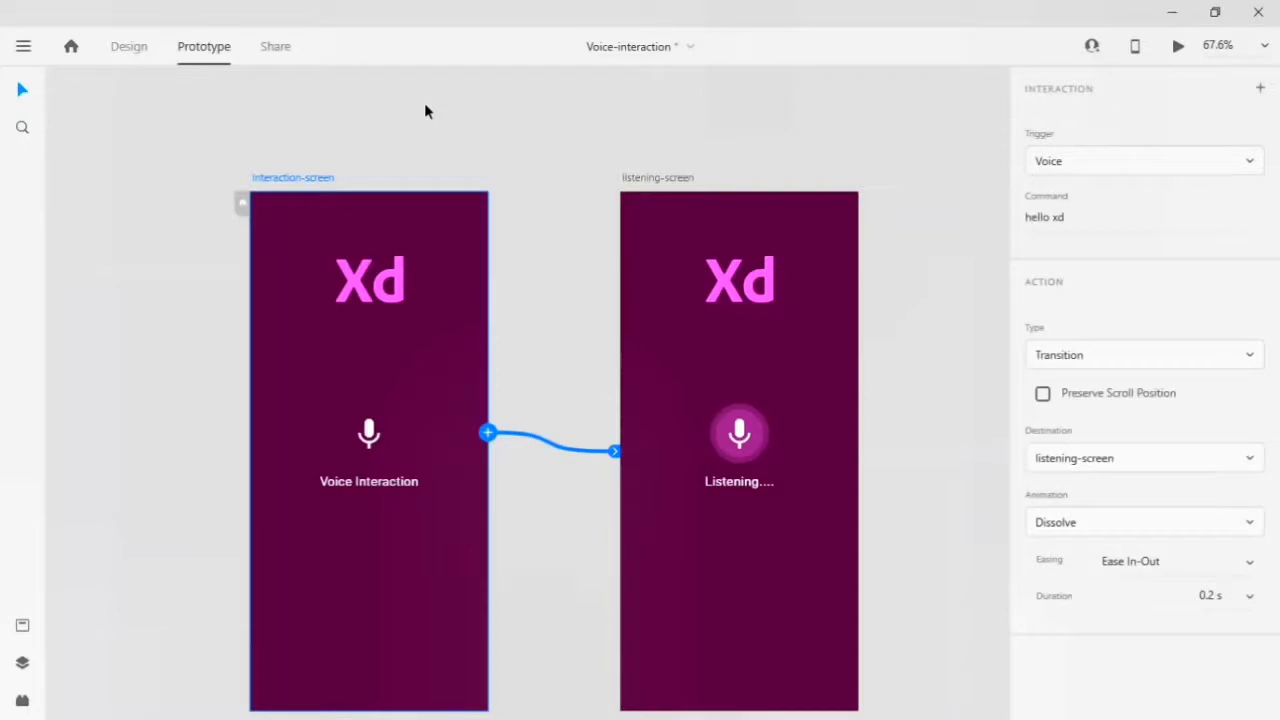
Run a desktop preview and speak 'hello xd' to advance to listening-screen.
{"action": "scroll", "coordinate": [424, 111], "scroll_direction": "down", "scroll_amount": 1}
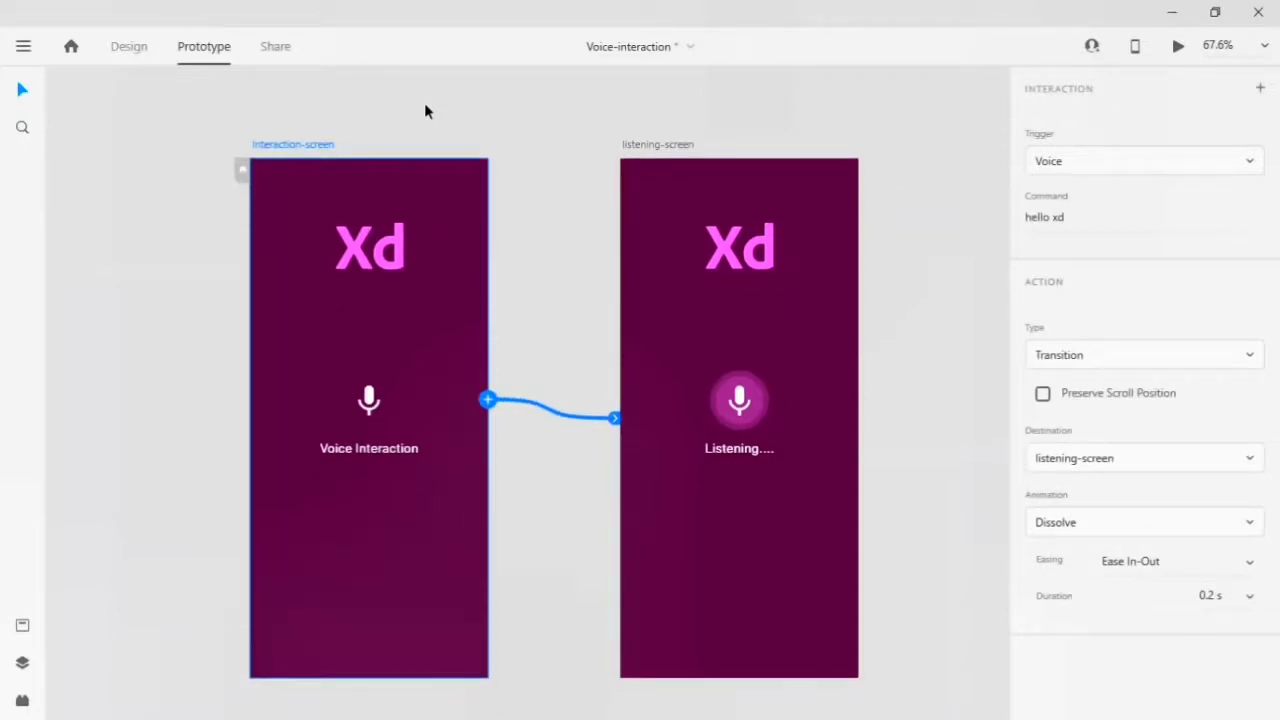
{"action": "left_click", "coordinate": [1181, 50]}
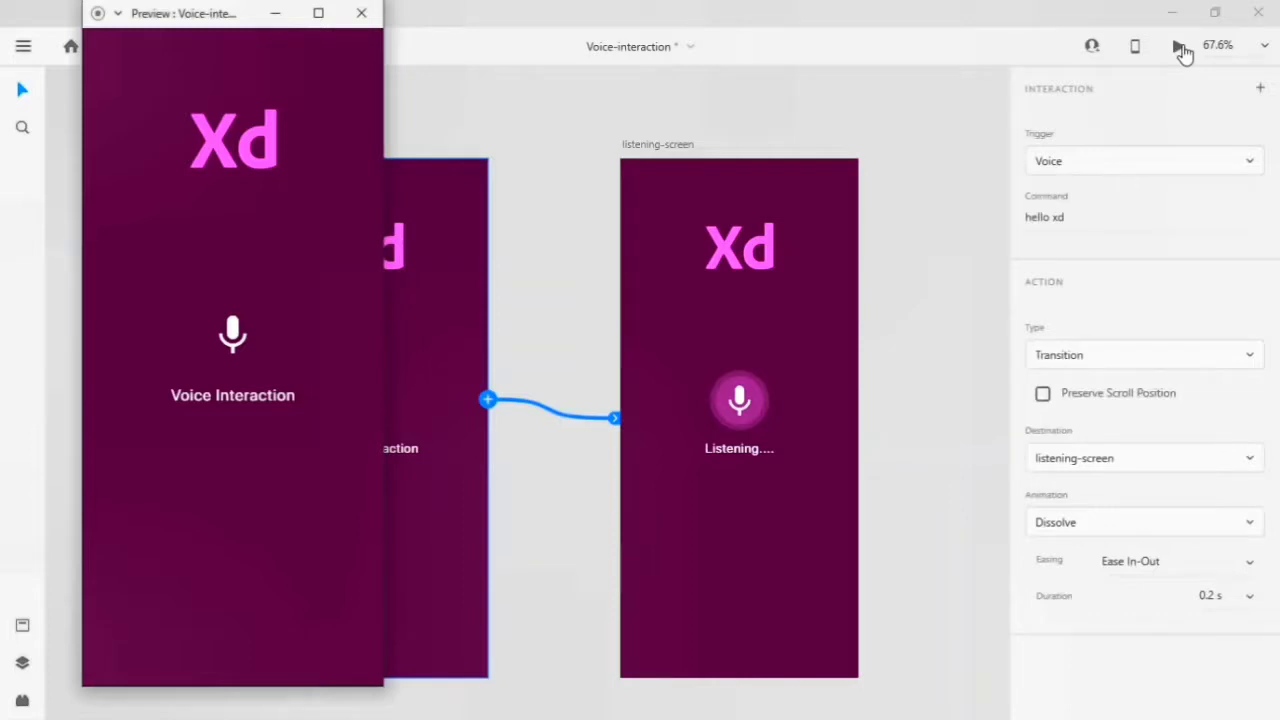
{"action": "key", "text": "space"}
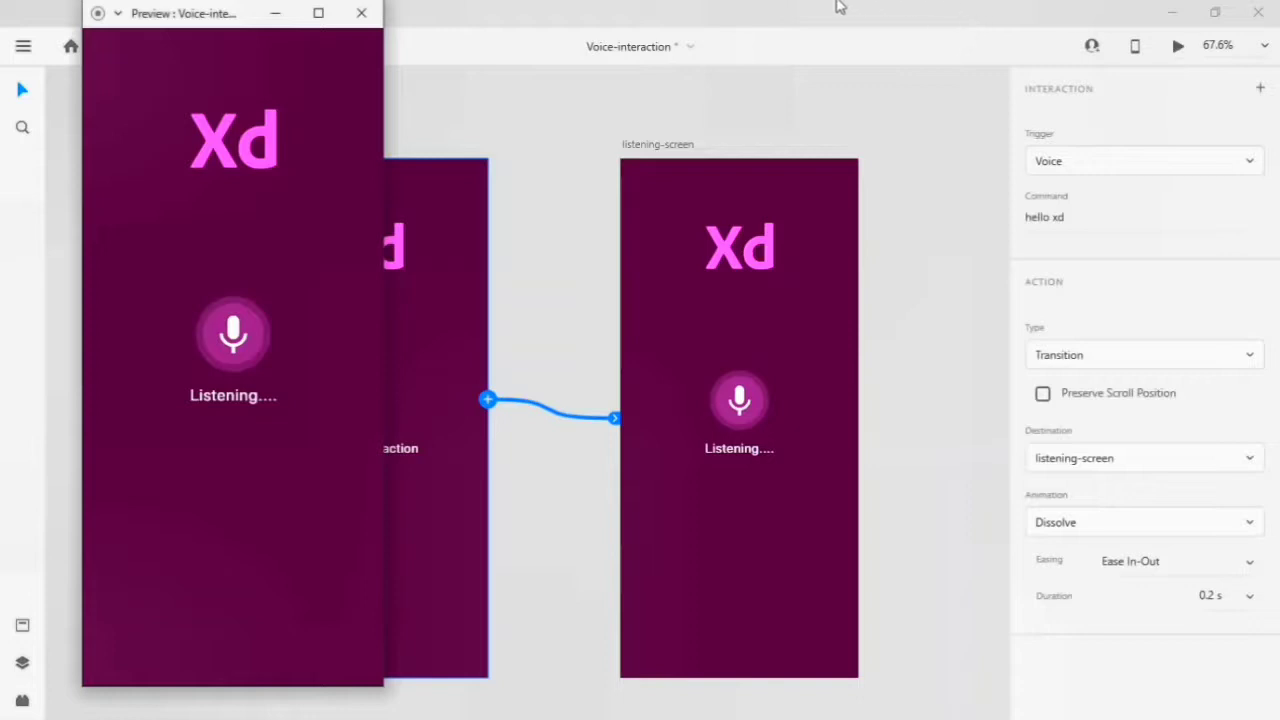
Close the preview and link listening-screen to home-screen with the voice command 'show home'.
{"action": "left_click", "coordinate": [359, 14]}
{"action": "scroll", "coordinate": [669, 205], "scroll_direction": "right", "scroll_amount": 3}
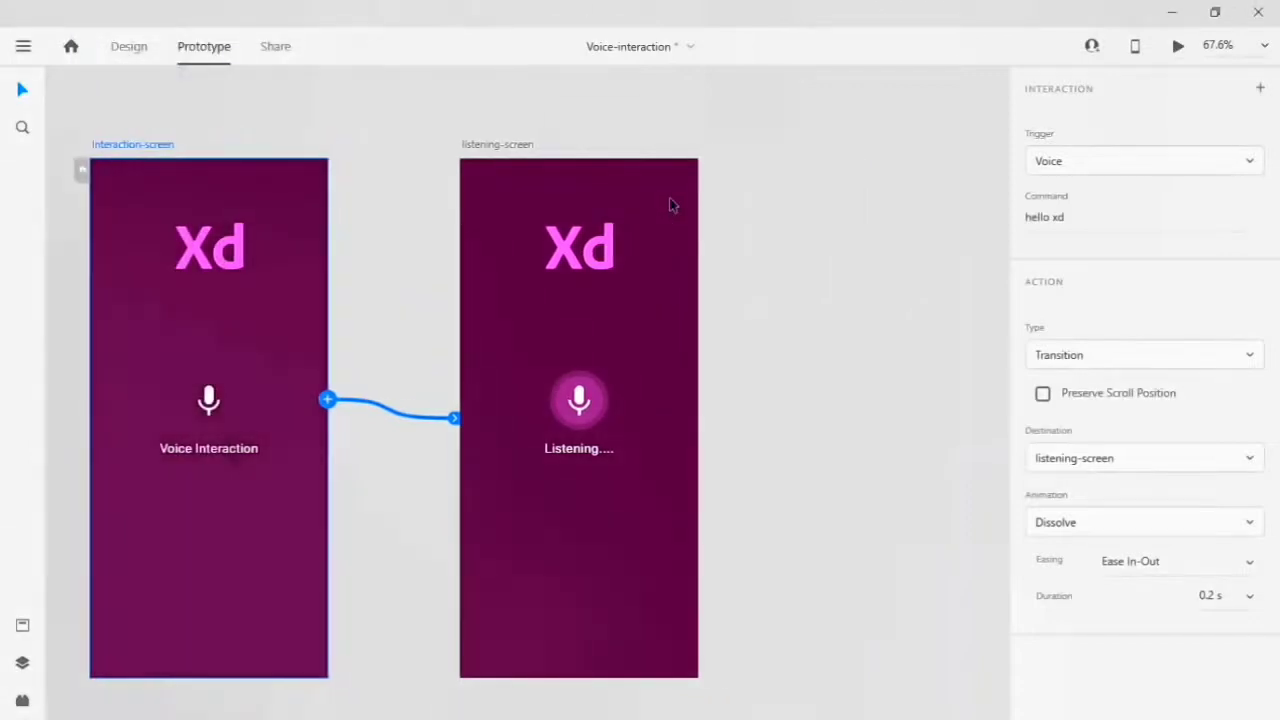
{"action": "left_click", "coordinate": [517, 144]}
{"action": "scroll", "coordinate": [511, 152], "scroll_direction": "right", "scroll_amount": 4}
{"action": "scroll", "coordinate": [511, 152], "scroll_direction": "right", "scroll_amount": 3}
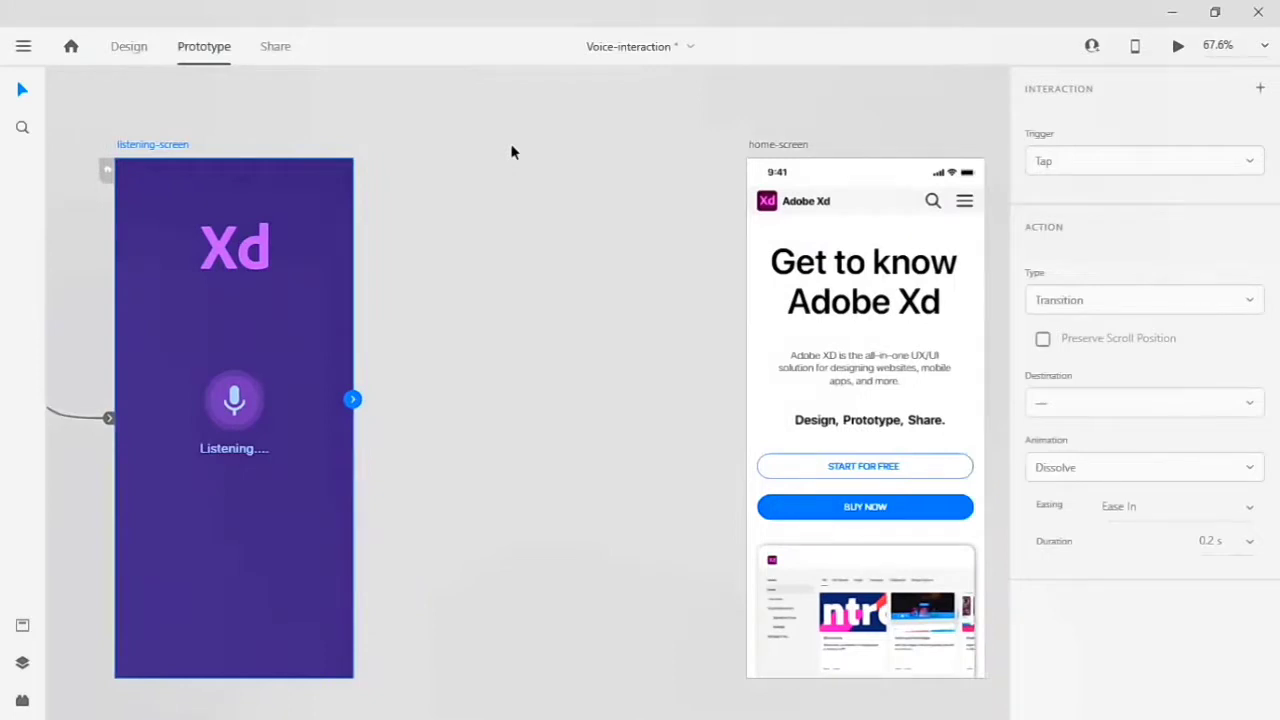
{"action": "left_click_drag", "start_coordinate": [352, 399], "coordinate": [907, 332]}
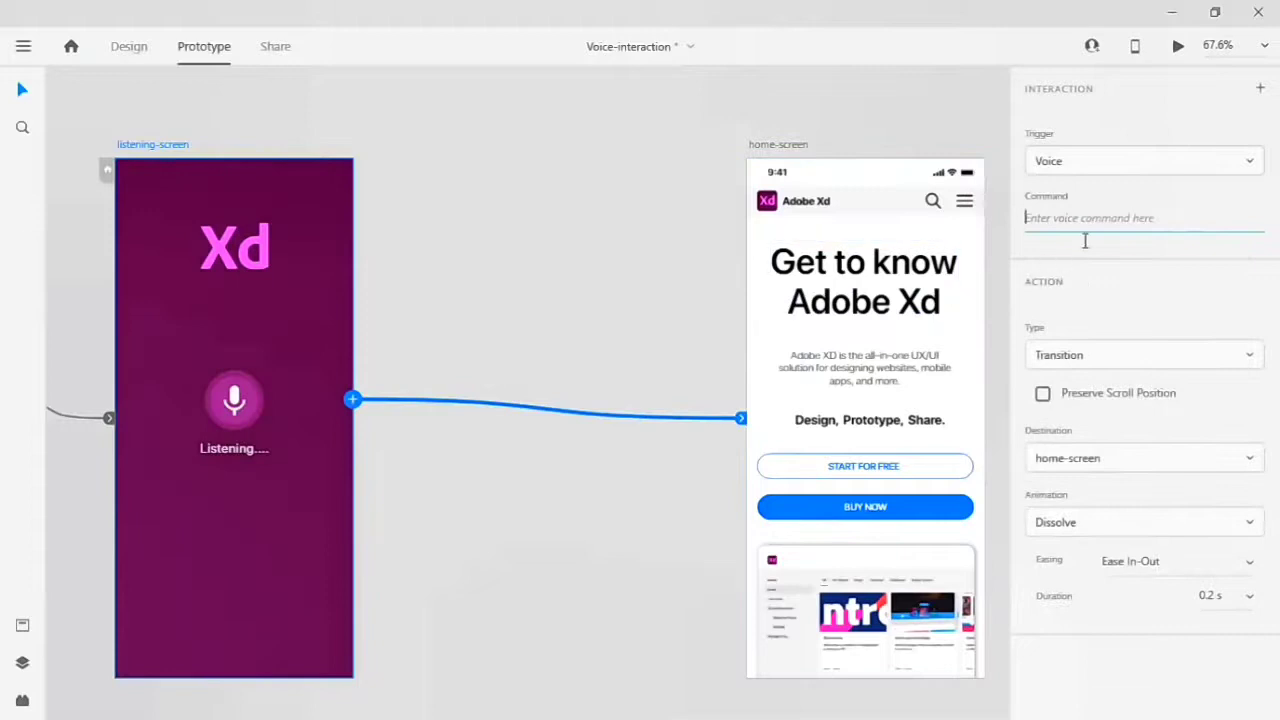
{"action": "left_click", "coordinate": [1116, 216]}
{"action": "type", "text": "sh"}
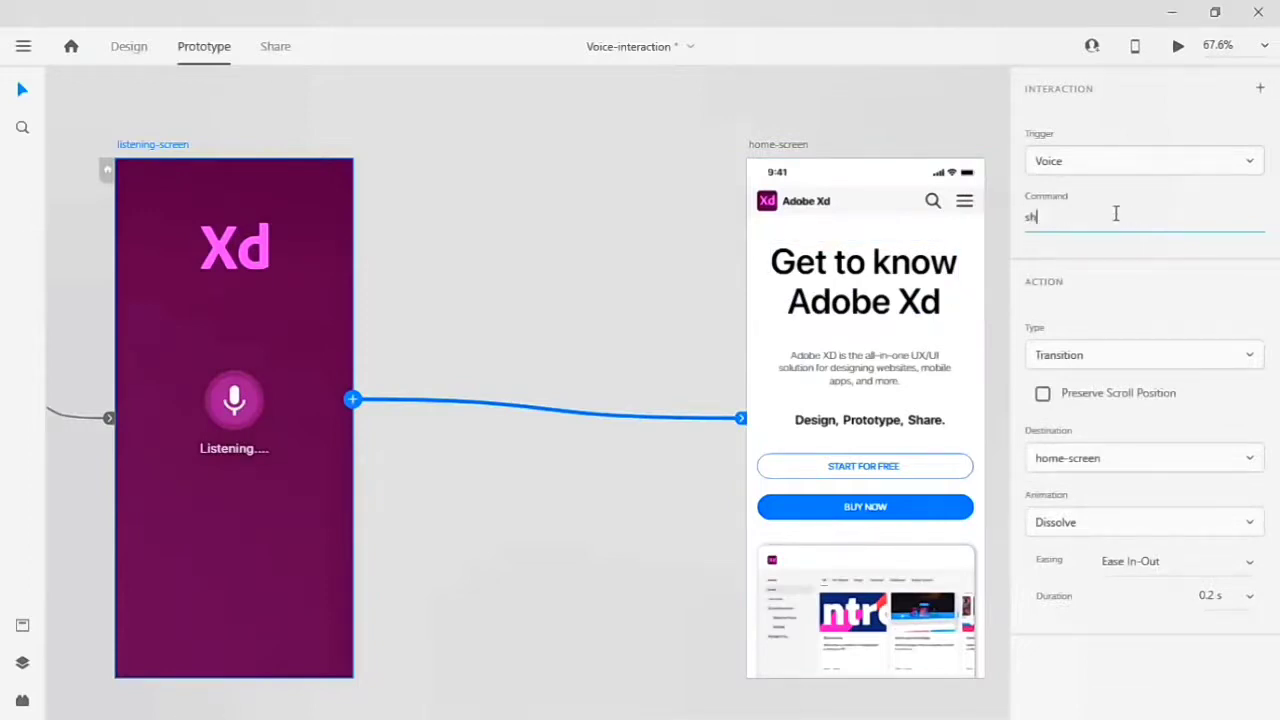
{"action": "type", "text": "ow home"}
{"action": "left_click", "coordinate": [779, 147]}
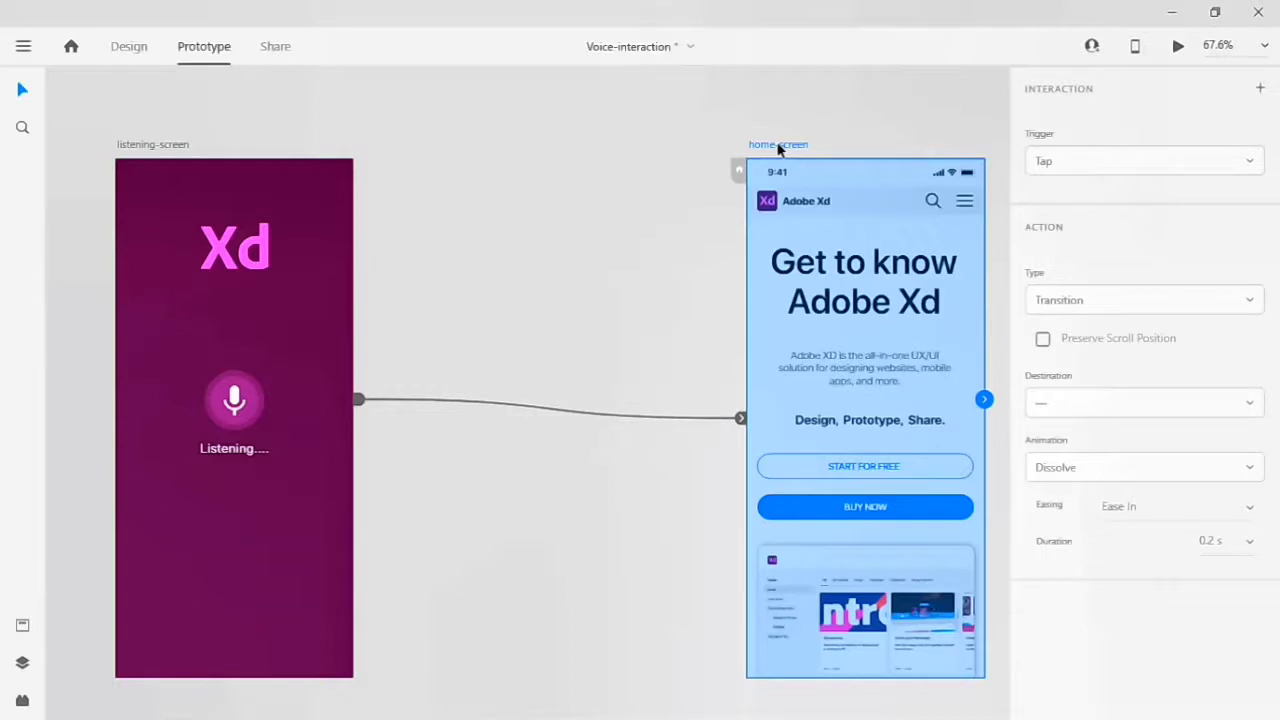
In Design mode, copy the slide-out menu group from overlay-screen.
{"action": "left_click", "coordinate": [127, 47]}
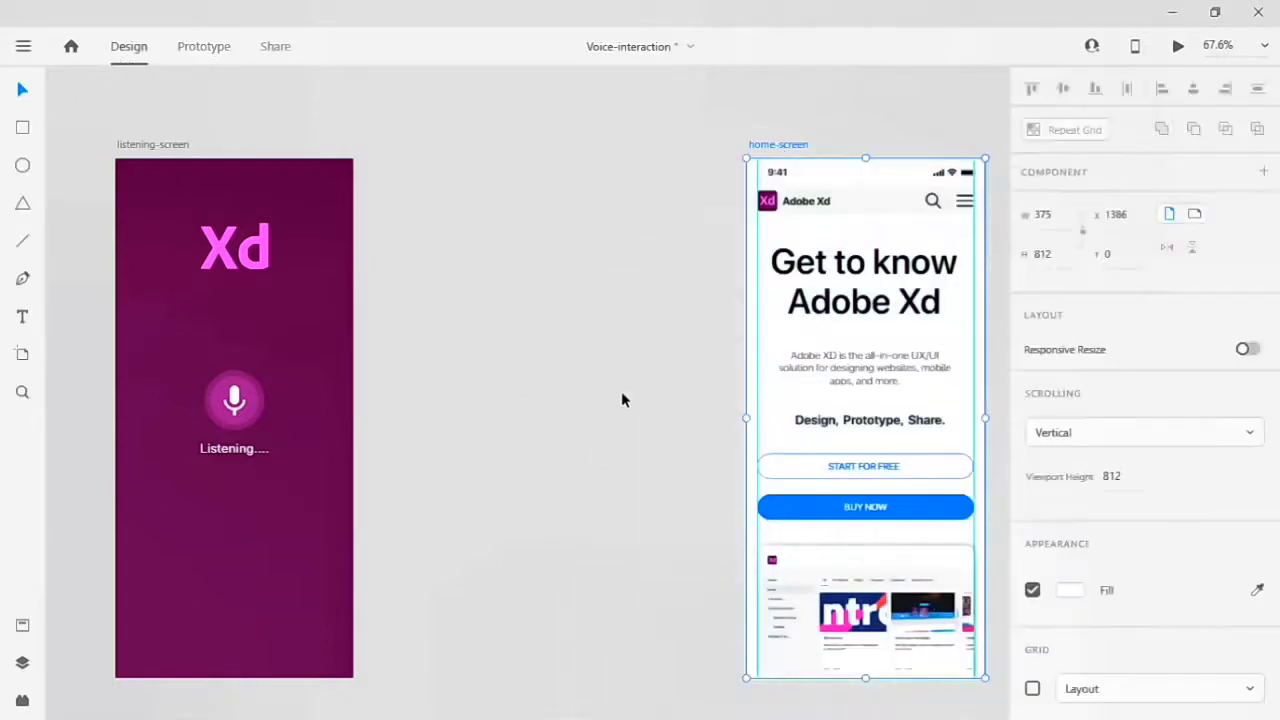
{"action": "scroll", "coordinate": [621, 391], "scroll_direction": "right", "scroll_amount": 10}
{"action": "scroll", "coordinate": [621, 399], "scroll_direction": "right", "scroll_amount": 1}
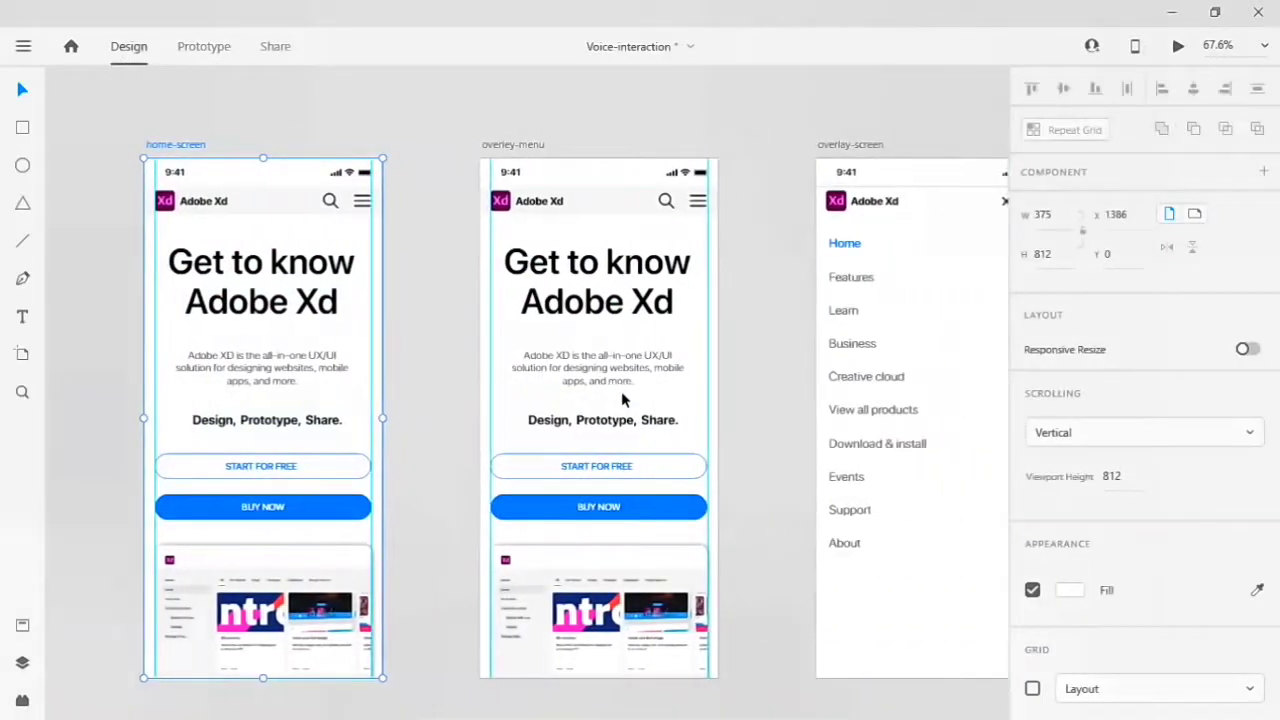
{"action": "scroll", "coordinate": [621, 399], "scroll_direction": "right", "scroll_amount": 3}
{"action": "scroll", "coordinate": [621, 399], "scroll_direction": "right", "scroll_amount": 1}
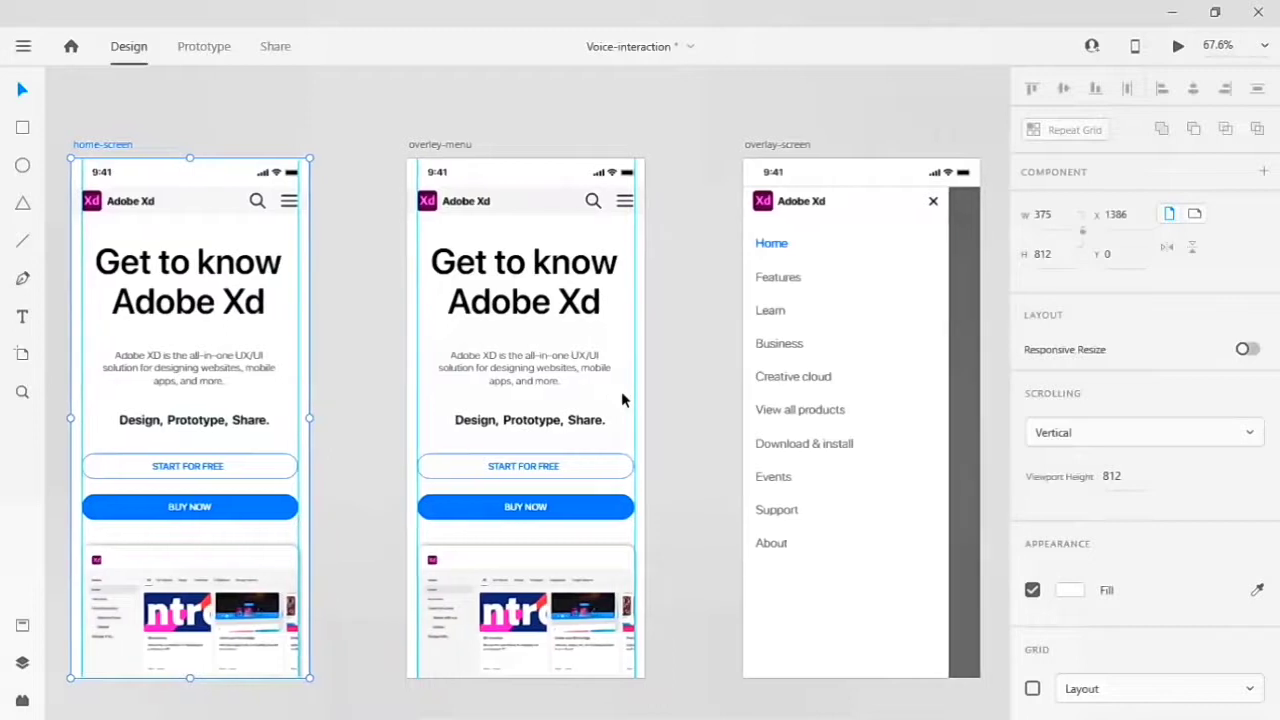
{"action": "scroll", "coordinate": [621, 399], "scroll_direction": "down", "scroll_amount": 1}
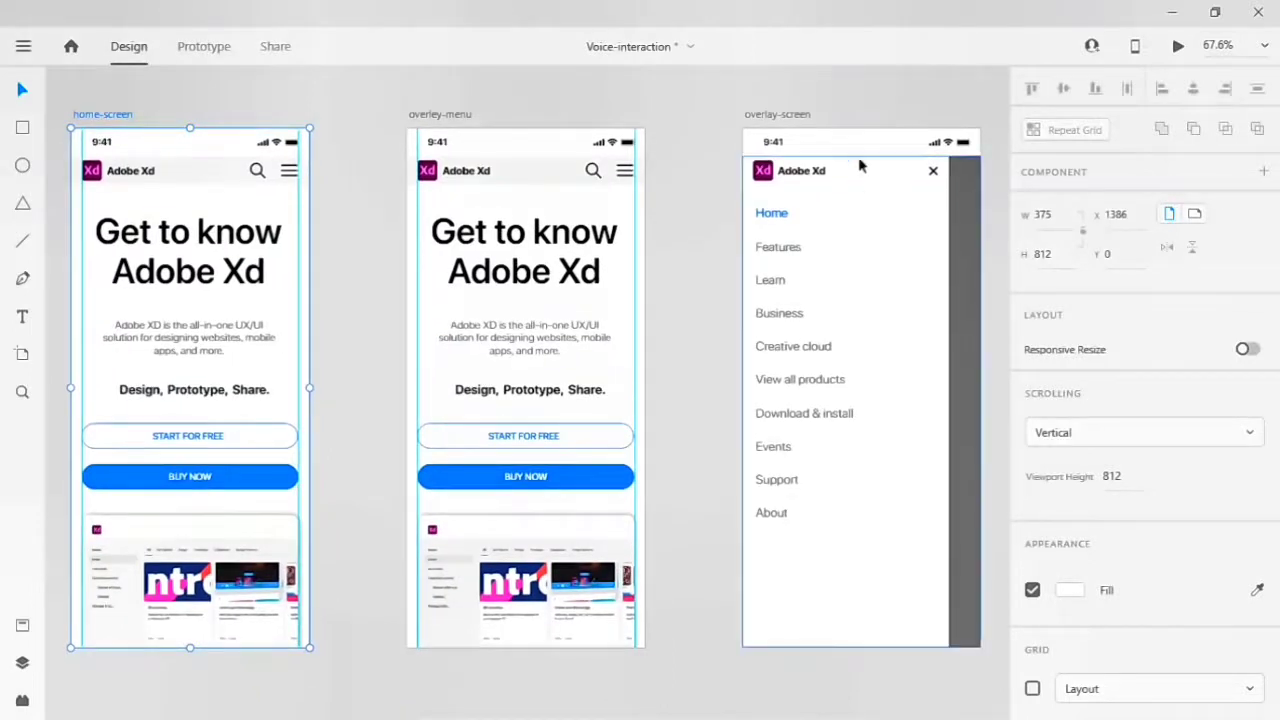
{"action": "left_click", "coordinate": [907, 212]}
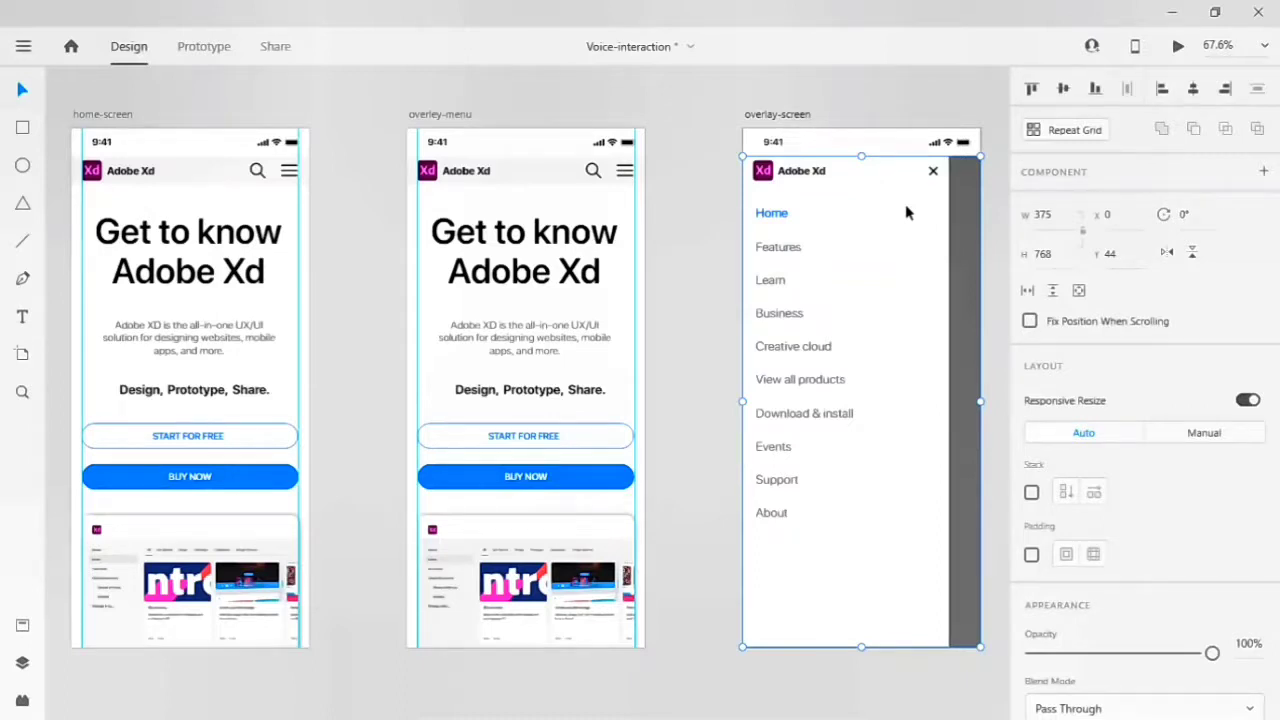
{"action": "right_click", "coordinate": [905, 204]}
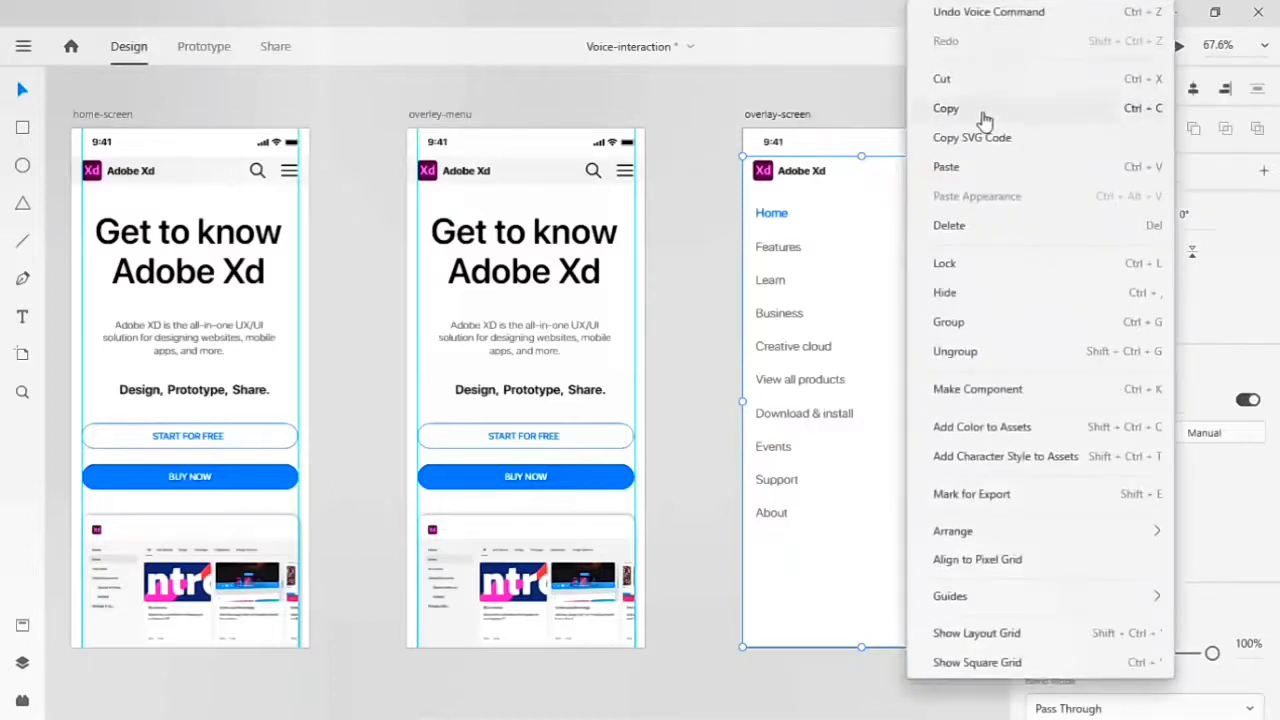
{"action": "left_click", "coordinate": [985, 112]}
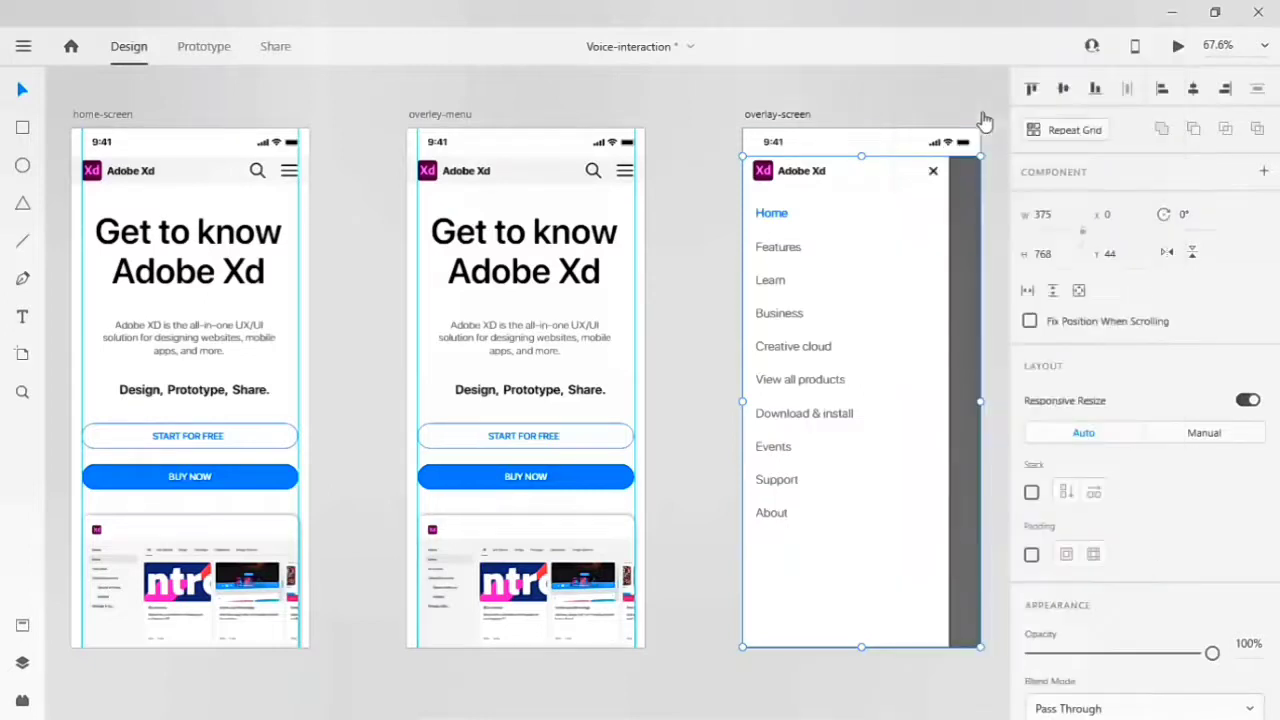
Paste the menu group onto the overlay-menu artboard and deselect it.
{"action": "left_click", "coordinate": [451, 117]}
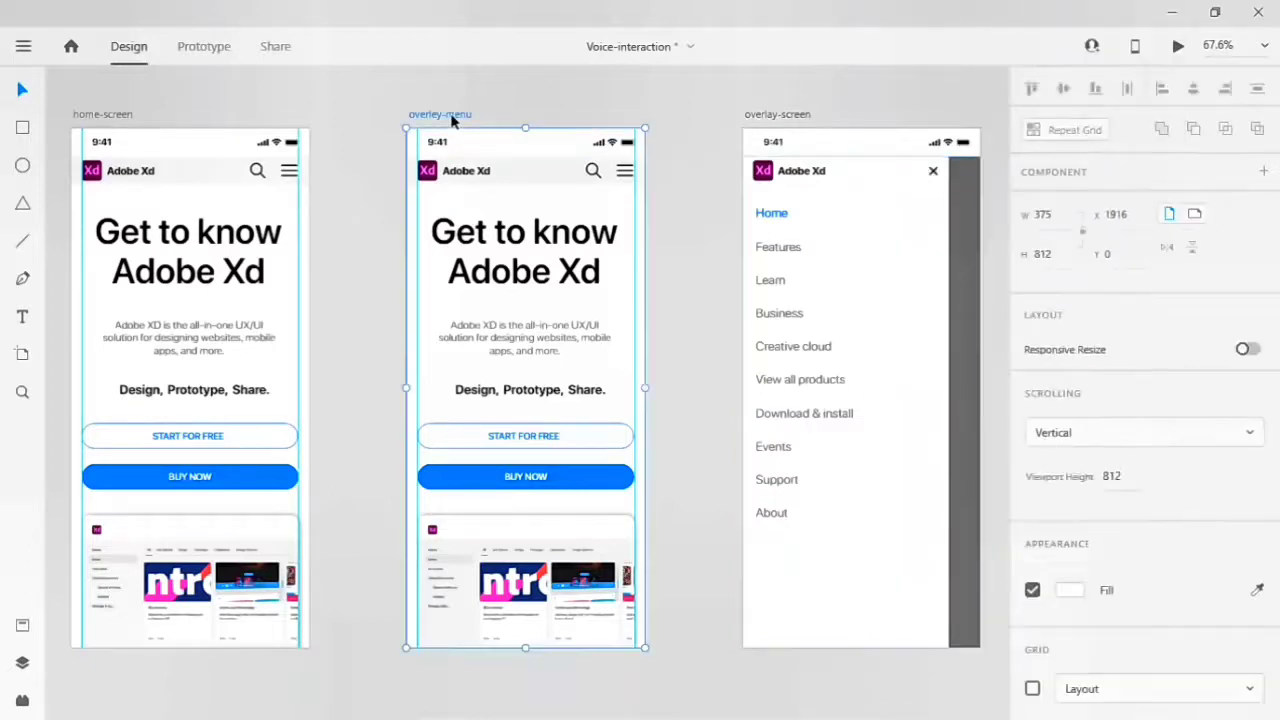
{"action": "right_click", "coordinate": [481, 293]}
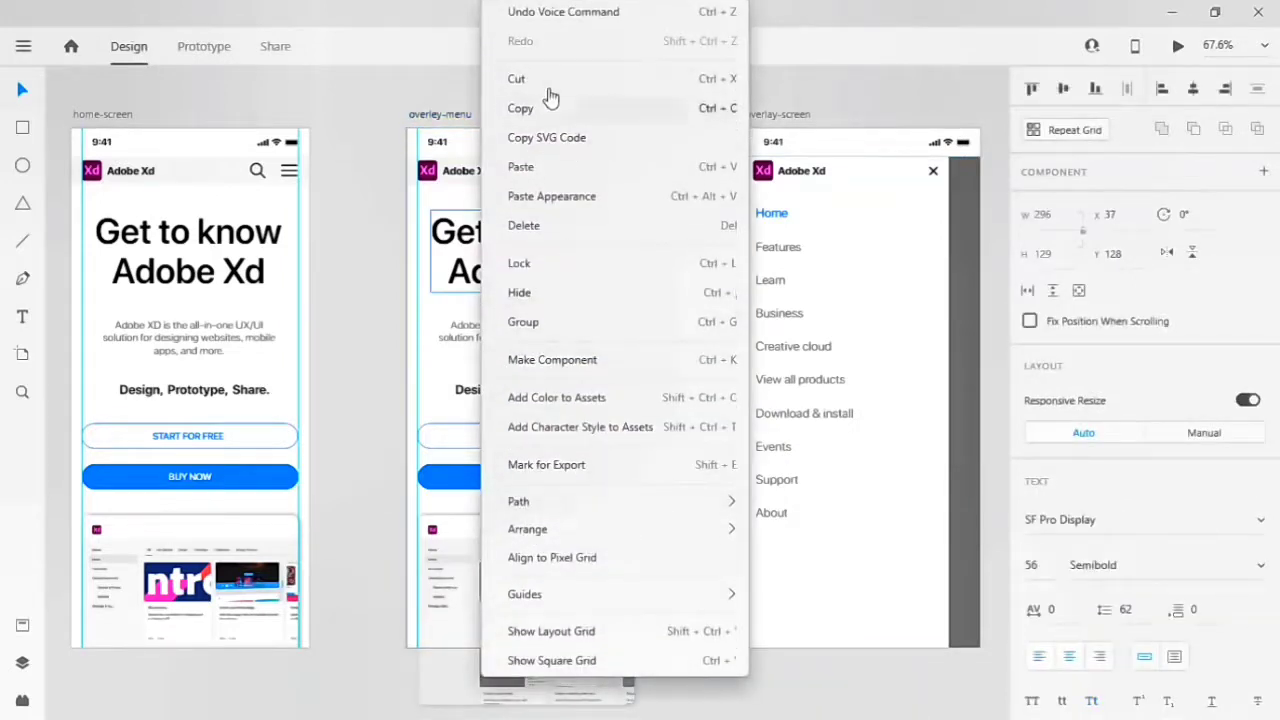
{"action": "left_click", "coordinate": [524, 168]}
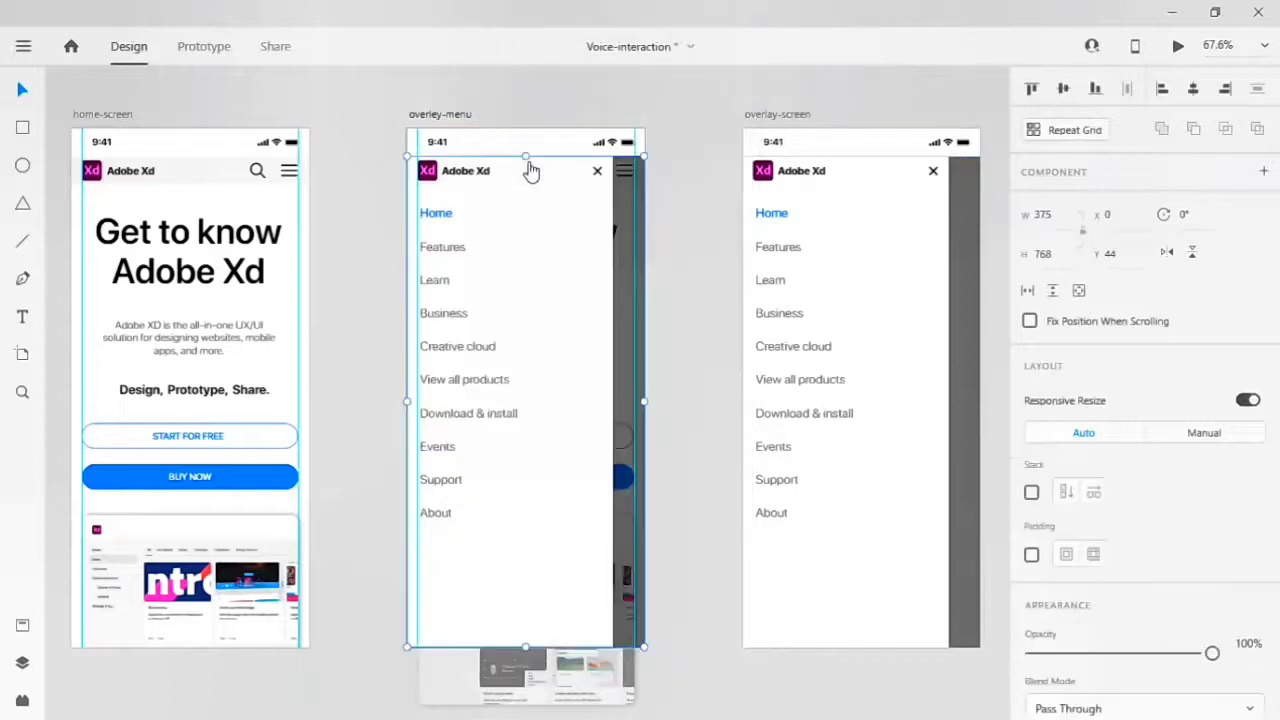
{"action": "left_click", "coordinate": [690, 264]}
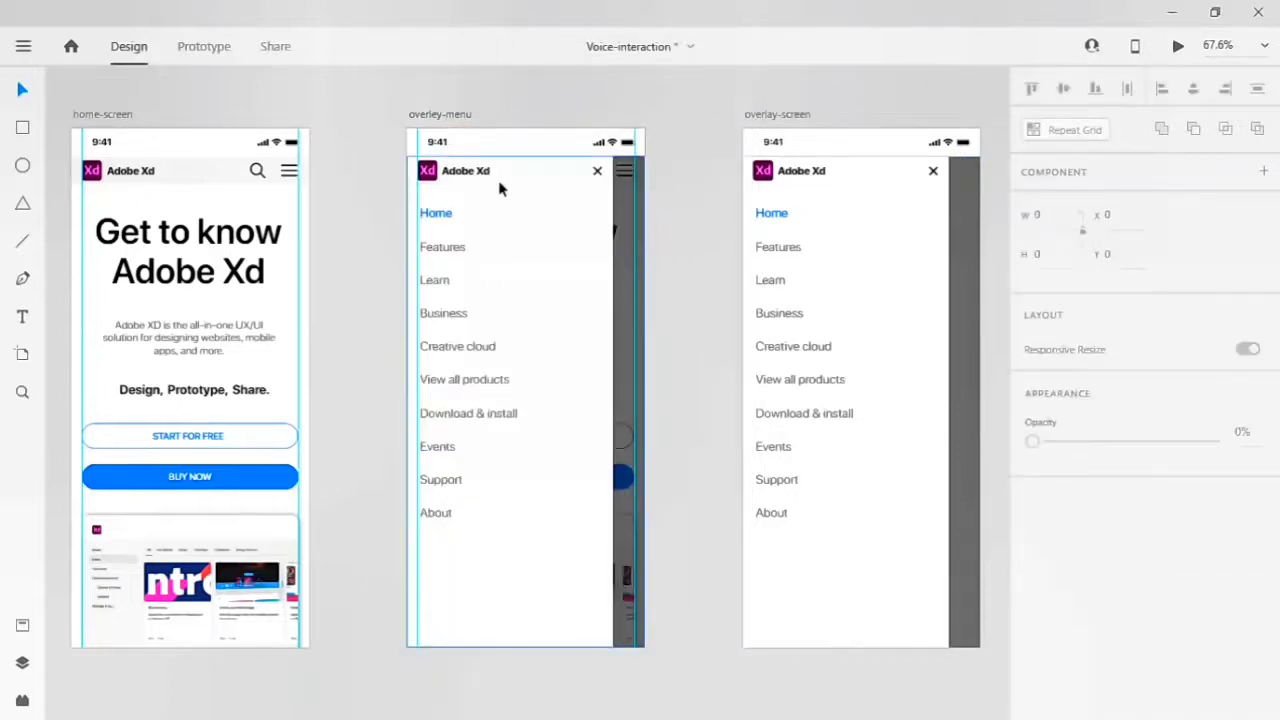
{"action": "scroll", "coordinate": [500, 188], "scroll_direction": "left", "scroll_amount": 2}
Link home-screen's hamburger icon to overlay-menu with the voice command 'open menu'.
{"action": "left_click", "coordinate": [204, 46]}
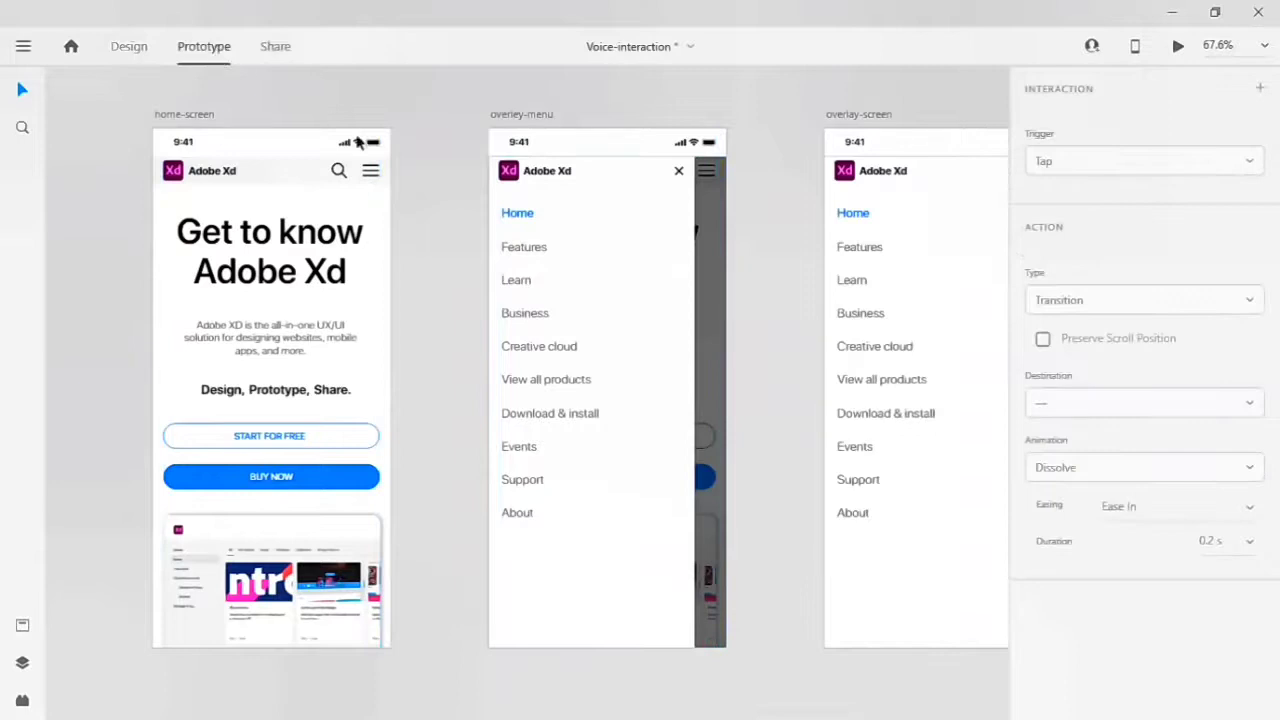
{"action": "left_click", "coordinate": [373, 176]}
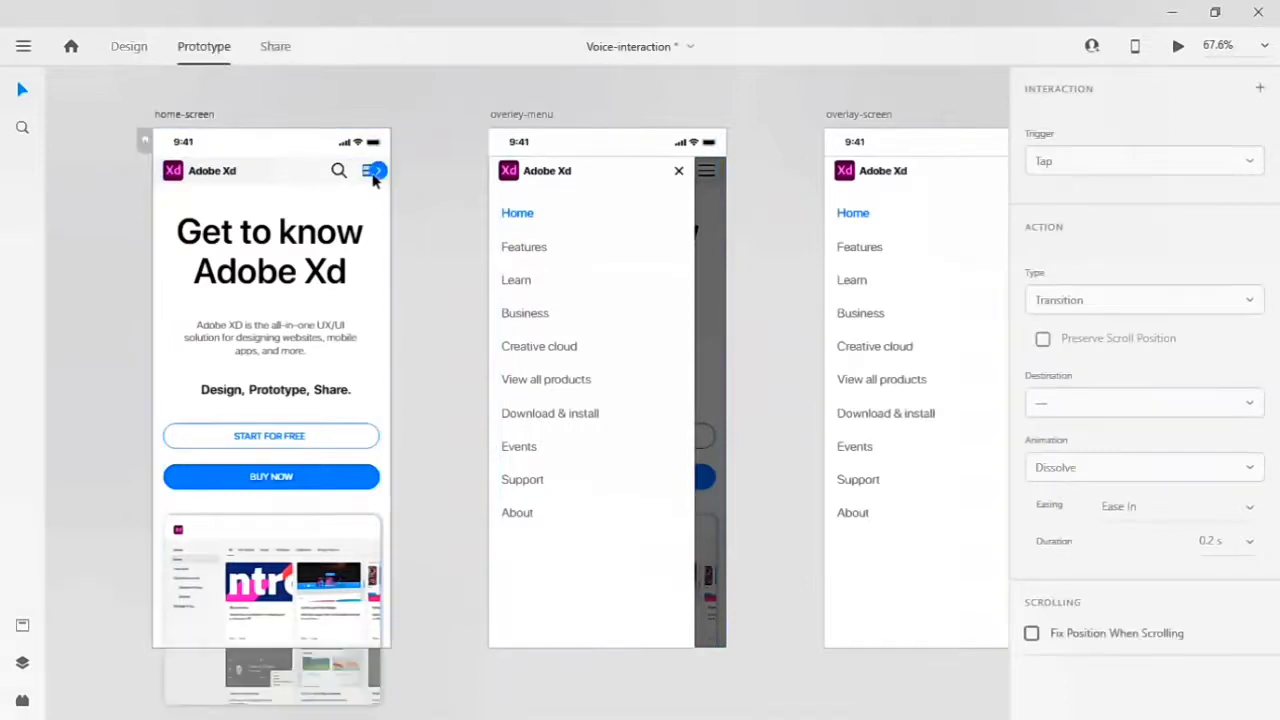
{"action": "left_click_drag", "start_coordinate": [376, 172], "coordinate": [538, 245]}
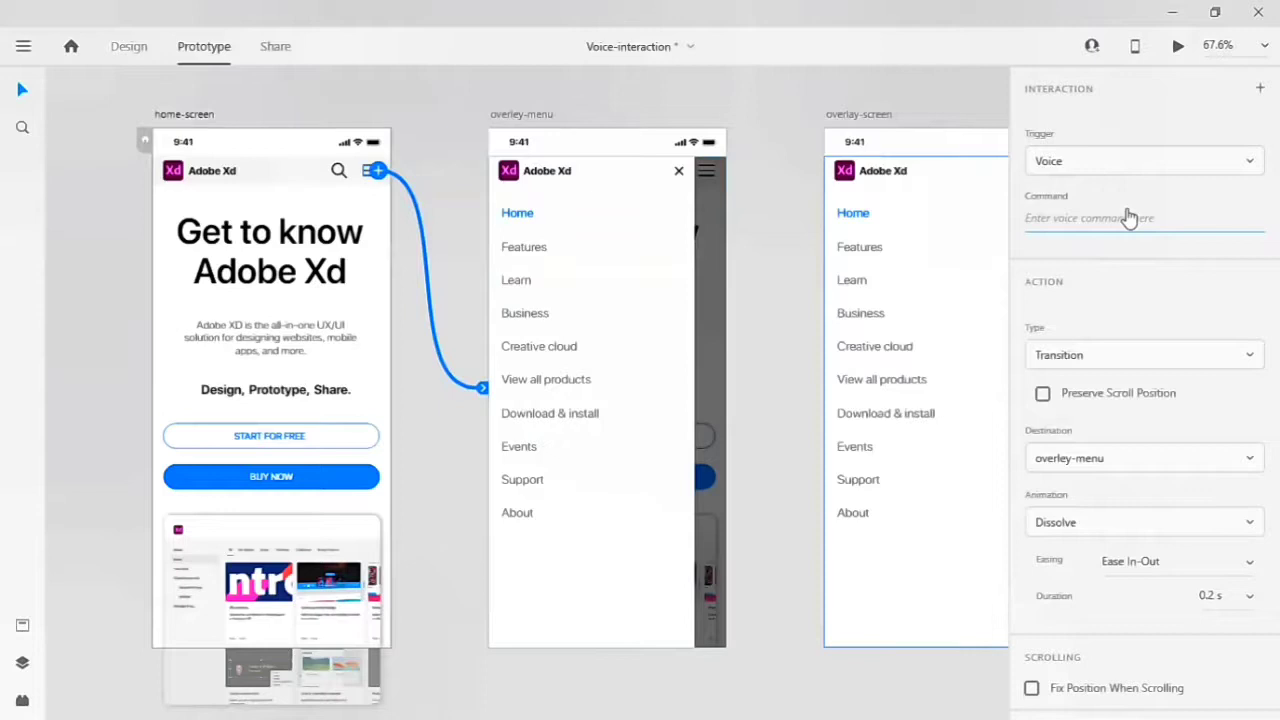
{"action": "type", "text": "open mneu"}
{"action": "key", "text": "BackSpace"}
{"action": "key", "text": "BackSpace"}
{"action": "key", "text": "BackSpace"}
{"action": "type", "text": "enu"}
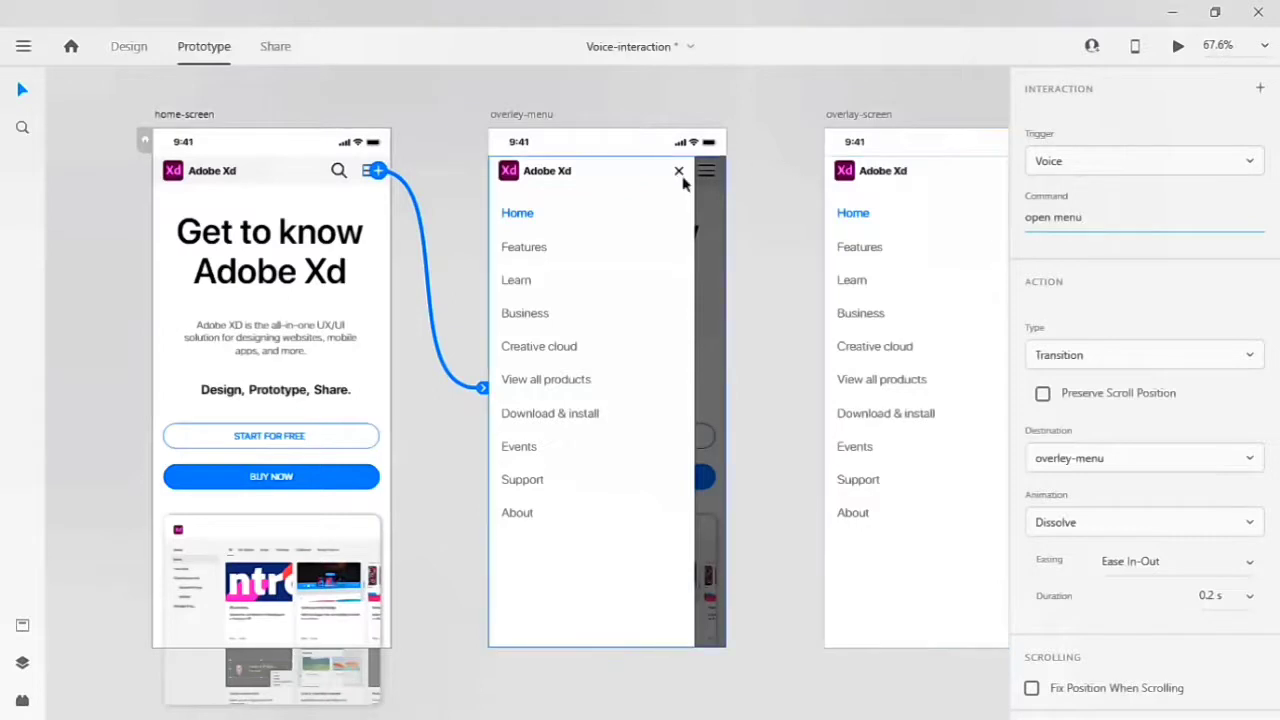
{"action": "left_click", "coordinate": [538, 117]}
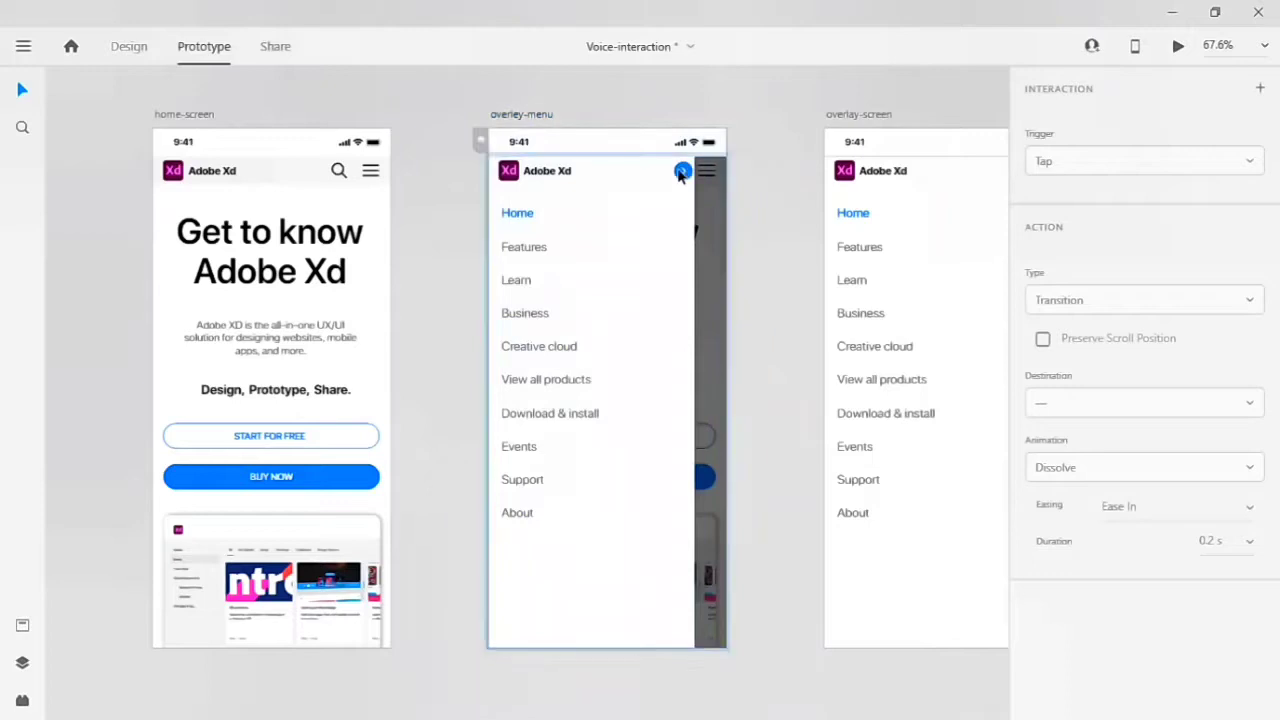
Link overlay-menu's close X to home-screen with the voice command 'close menu'.
{"action": "left_click", "coordinate": [680, 175]}
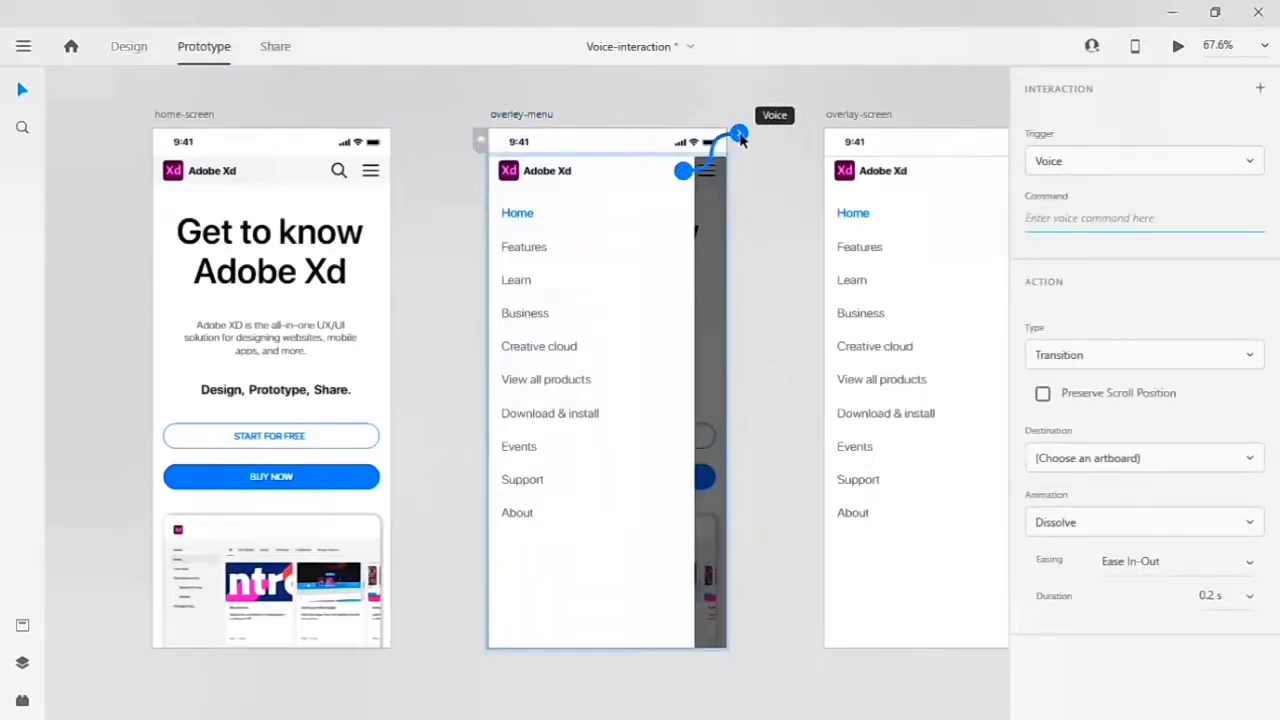
{"action": "left_click_drag", "start_coordinate": [740, 138], "coordinate": [338, 188]}
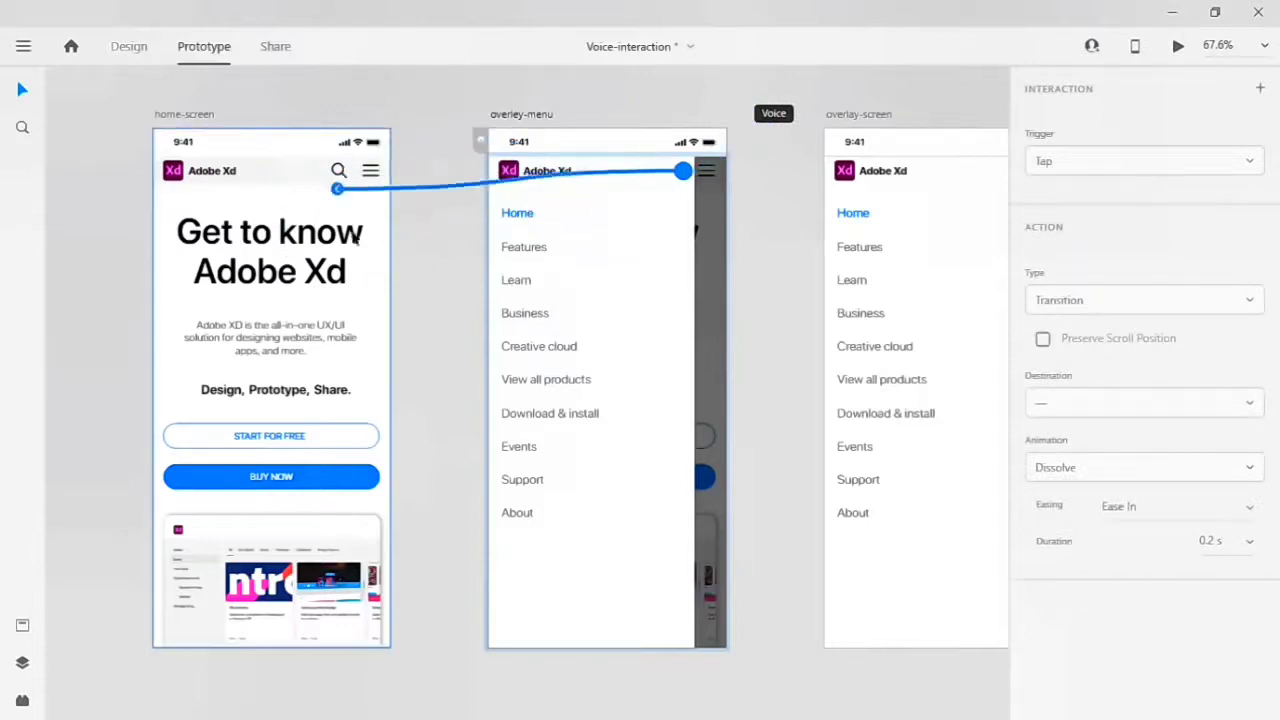
{"action": "left_click_drag", "start_coordinate": [355, 236], "coordinate": [300, 265]}
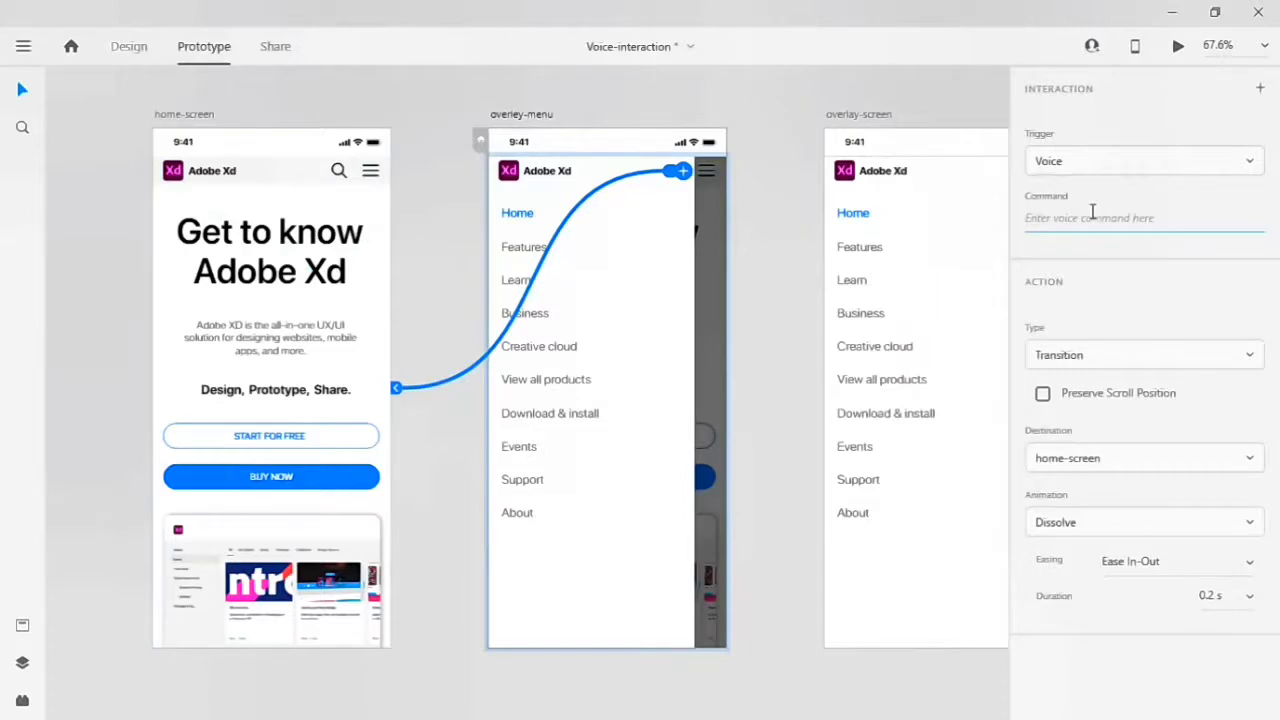
{"action": "type", "text": "close mn"}
{"action": "type", "text": "eu"}
{"action": "key", "text": "BackSpace"}
{"action": "key", "text": "BackSpace"}
{"action": "key", "text": "BackSpace"}
{"action": "type", "text": "enu"}
Keep a Transition to home-screen and set its animation to Slide Right.
{"action": "left_click", "coordinate": [1074, 355]}
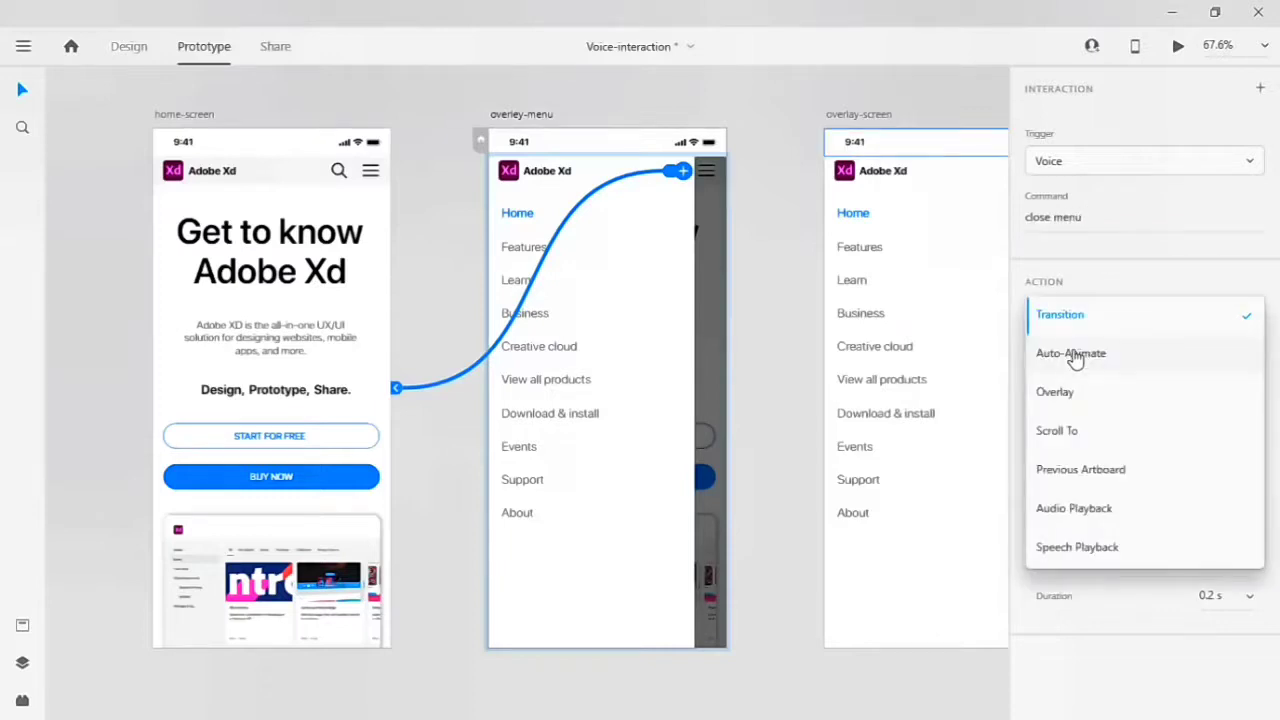
{"action": "left_click", "coordinate": [1068, 322]}
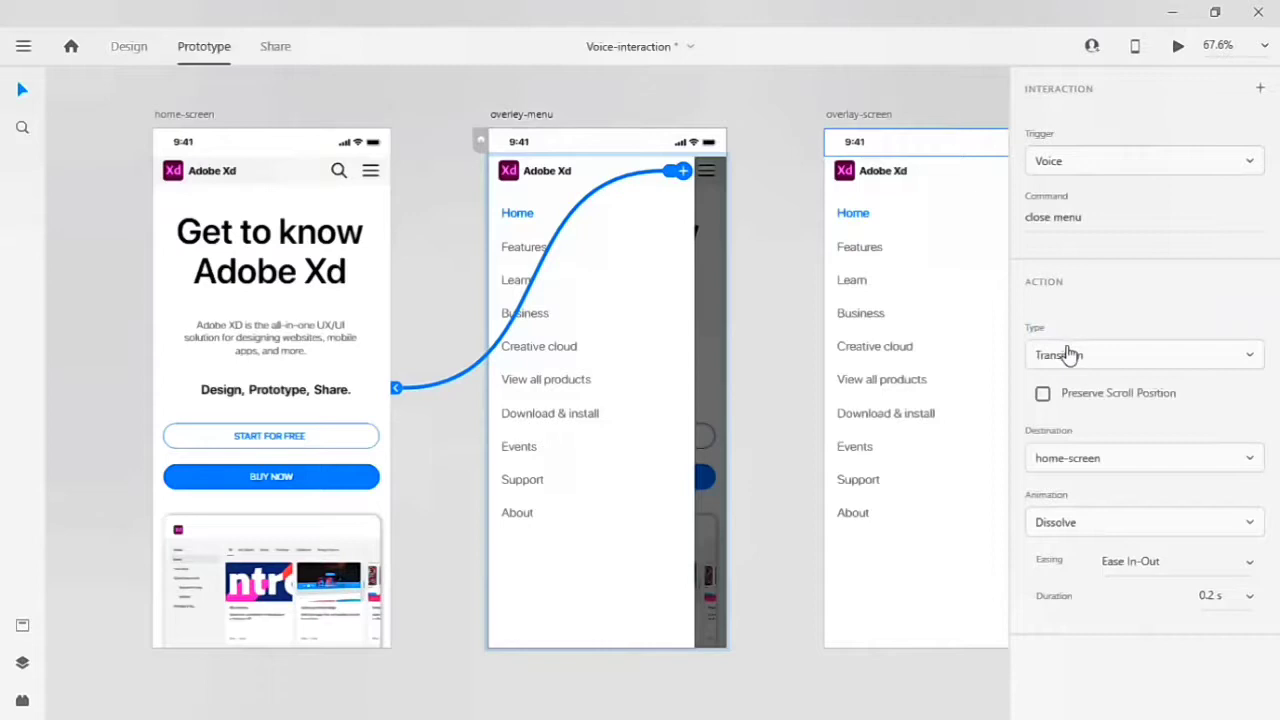
{"action": "left_click", "coordinate": [1089, 456]}
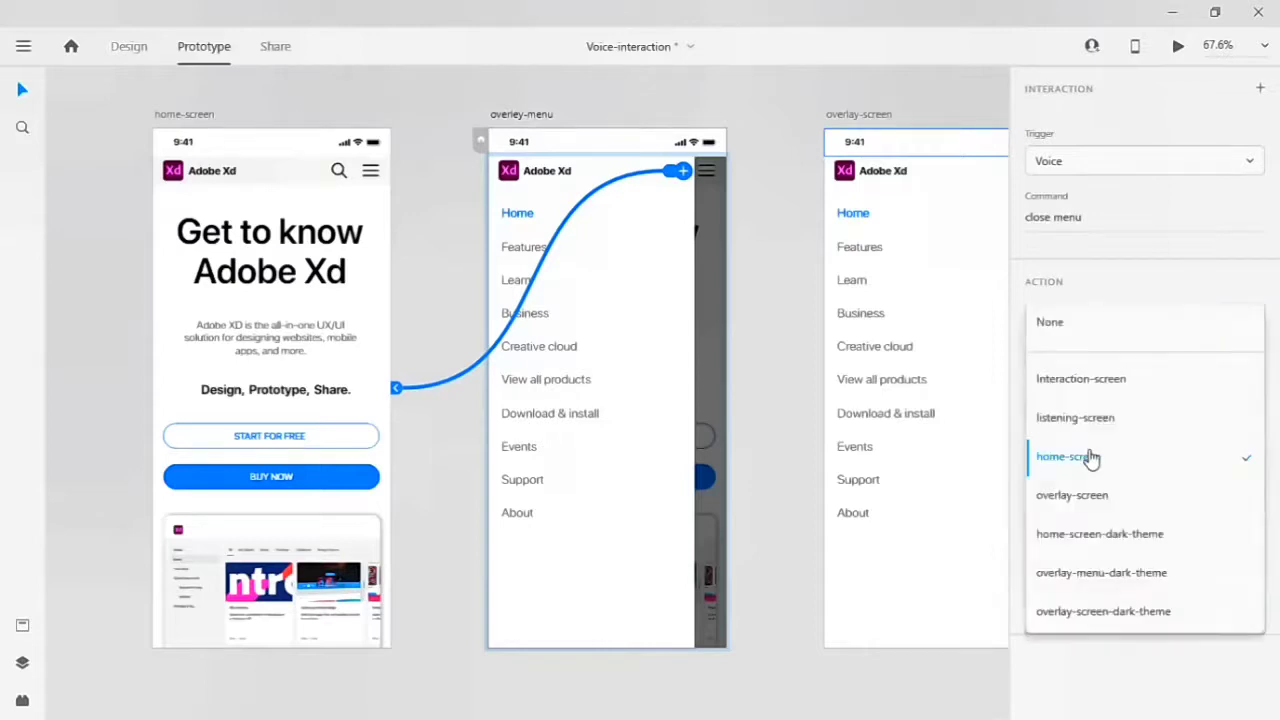
{"action": "left_click", "coordinate": [1095, 458]}
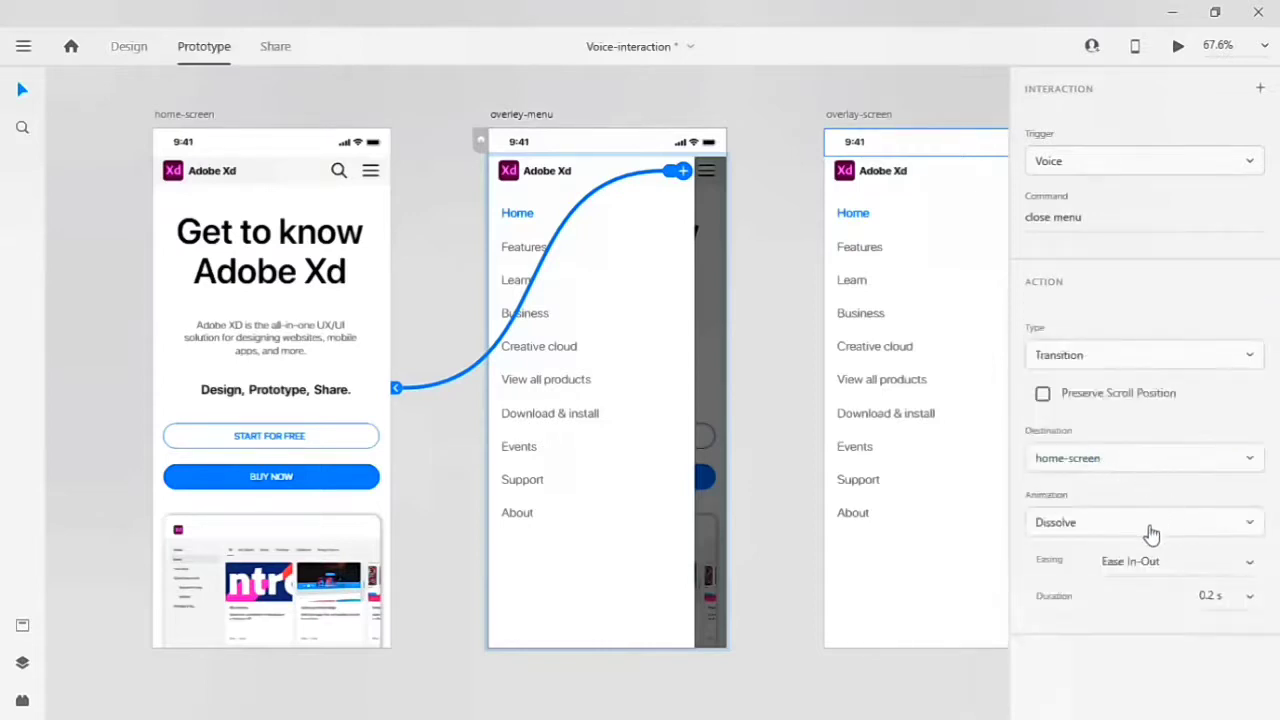
{"action": "left_click", "coordinate": [1152, 527]}
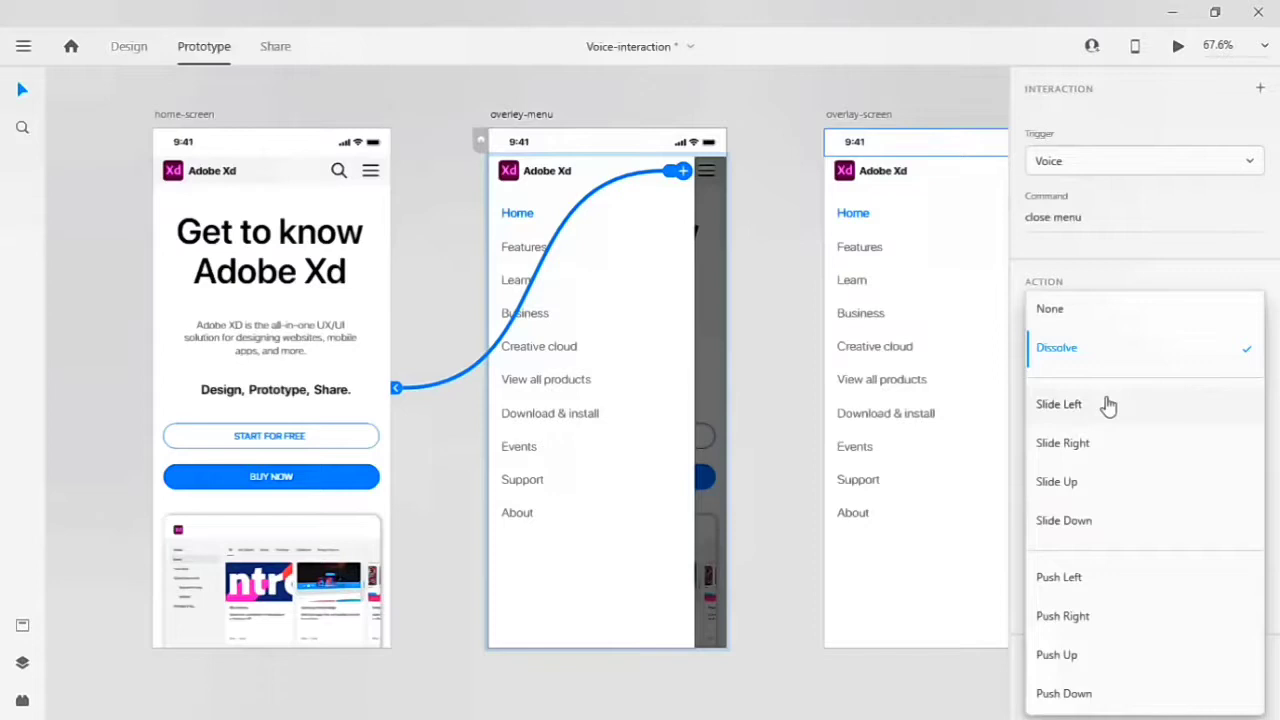
{"action": "left_click", "coordinate": [1069, 446]}
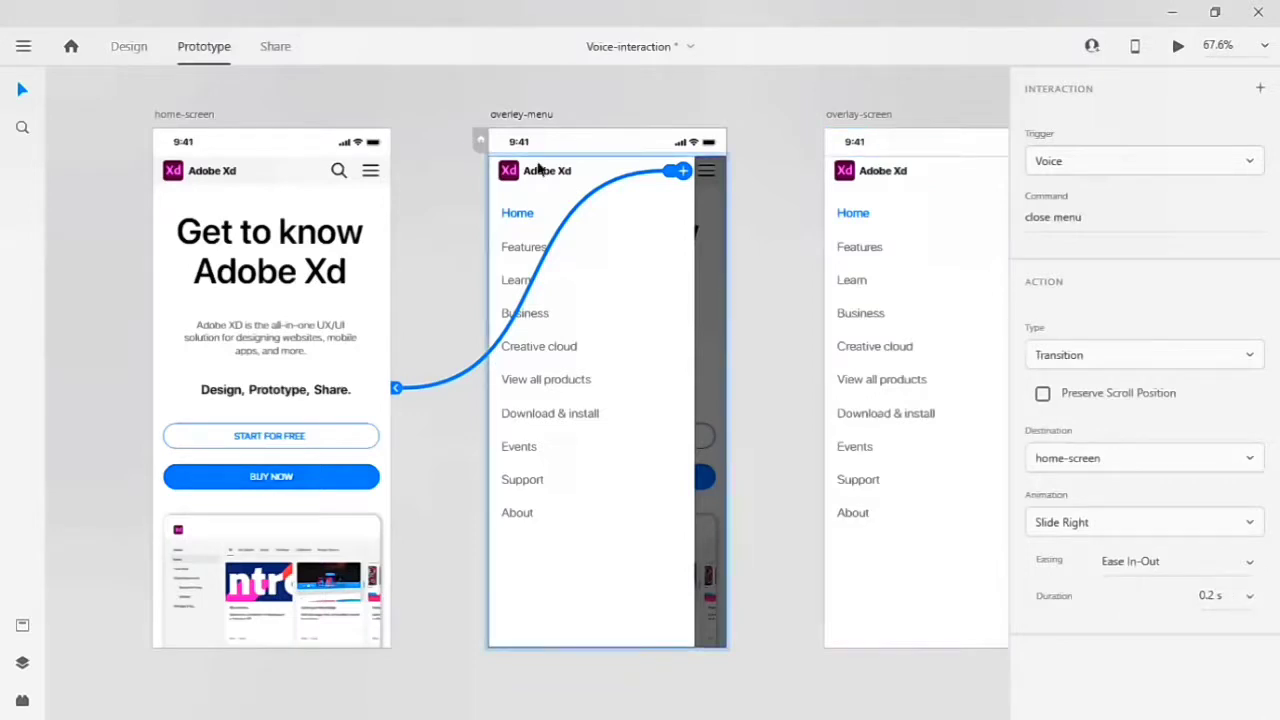
{"action": "left_click", "coordinate": [200, 114]}
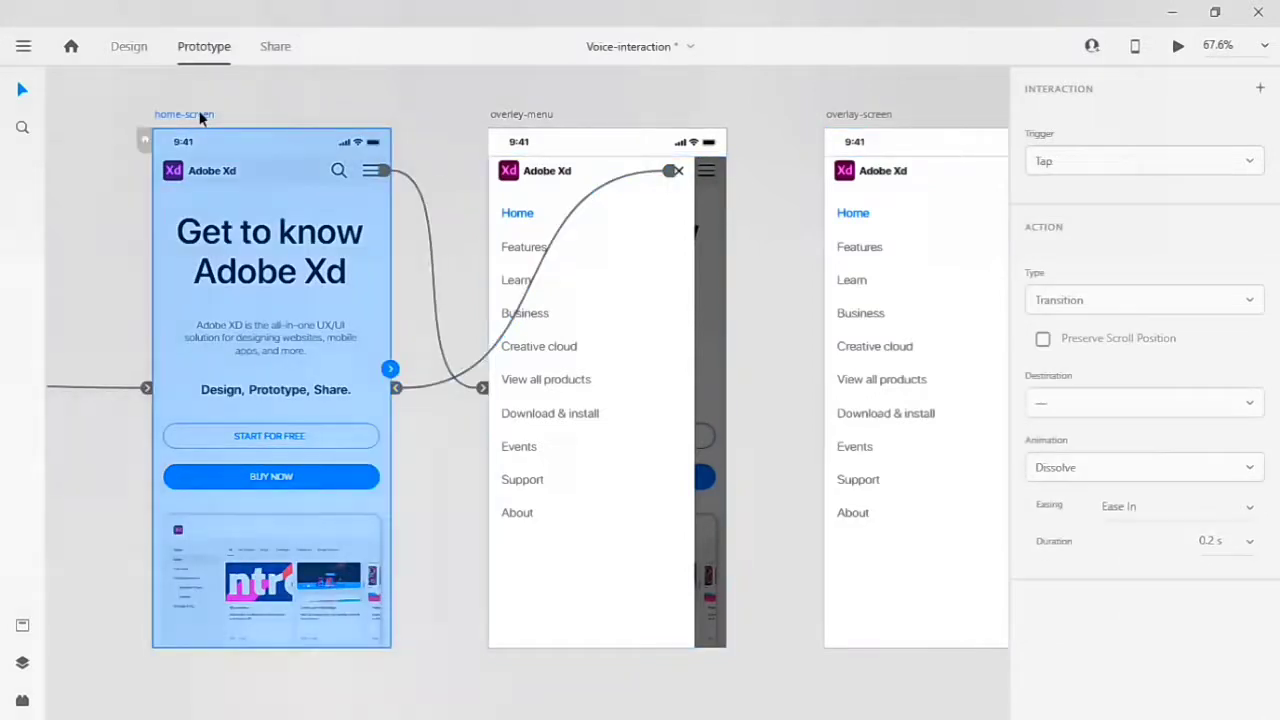
Switch the hamburger icon's 'open menu' animation from Dissolve to Slide Right.
{"action": "left_click", "coordinate": [371, 171]}
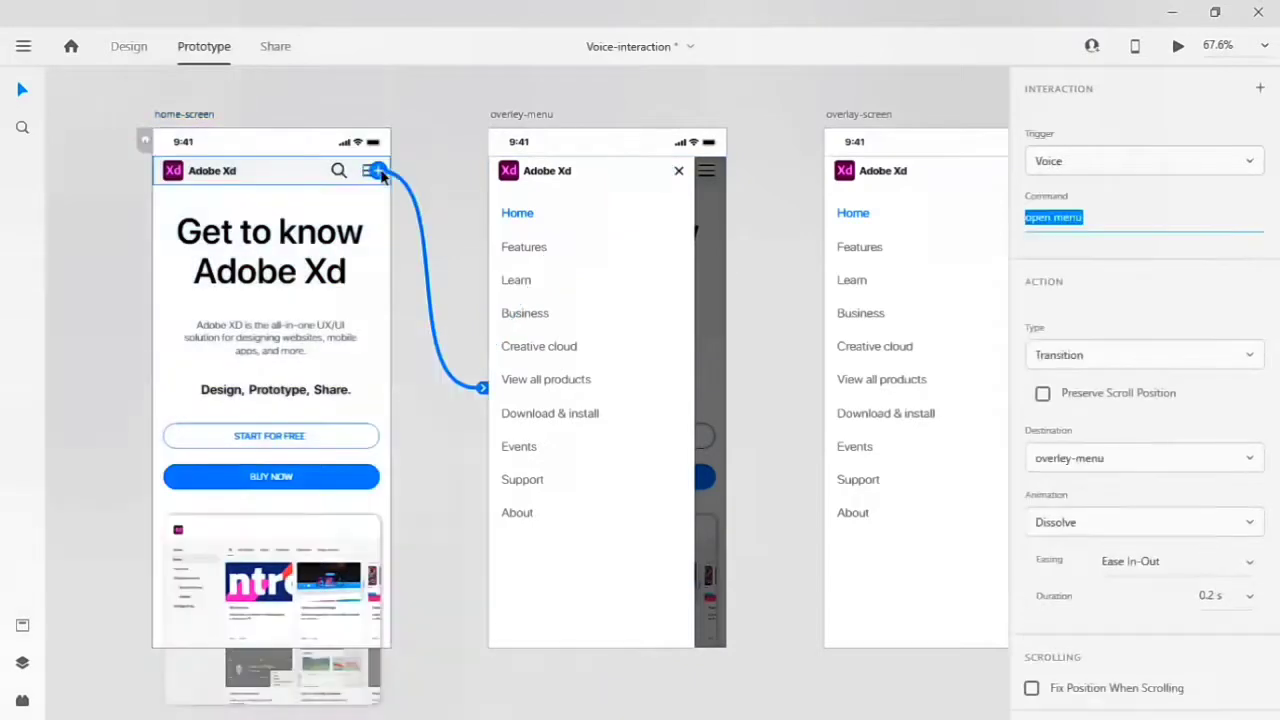
{"action": "left_click", "coordinate": [1130, 525]}
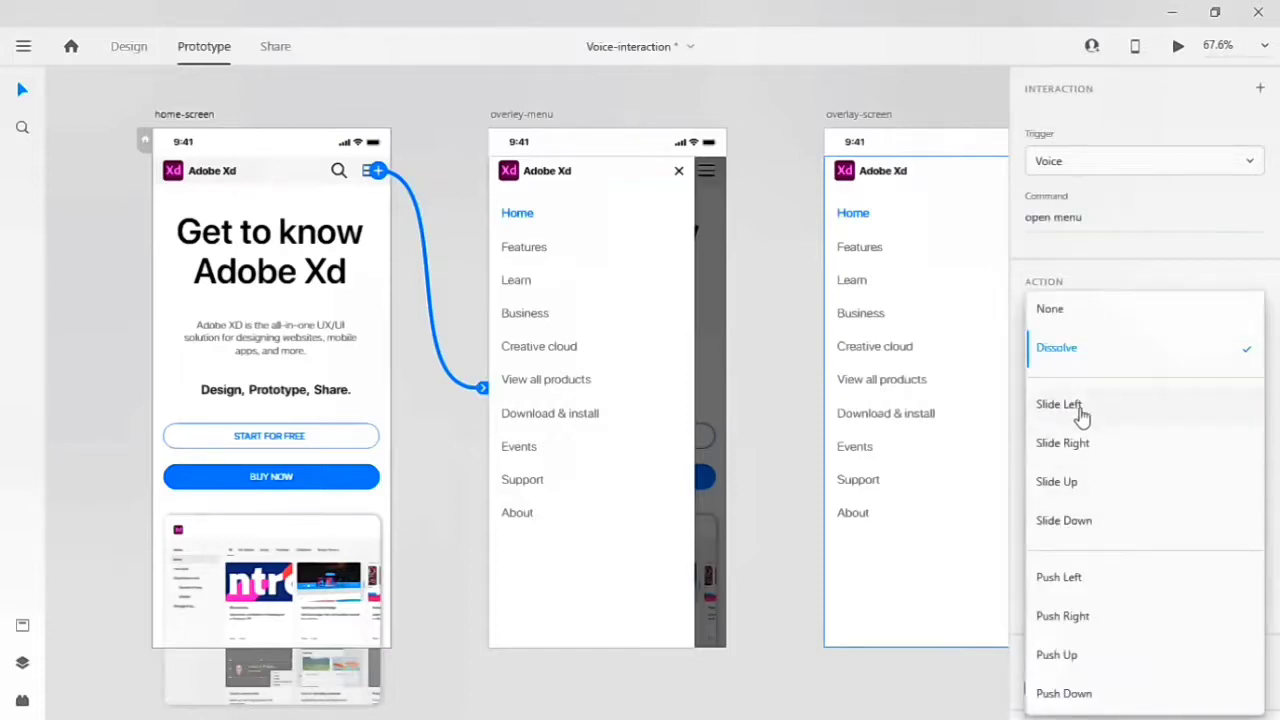
{"action": "left_click", "coordinate": [1080, 443]}
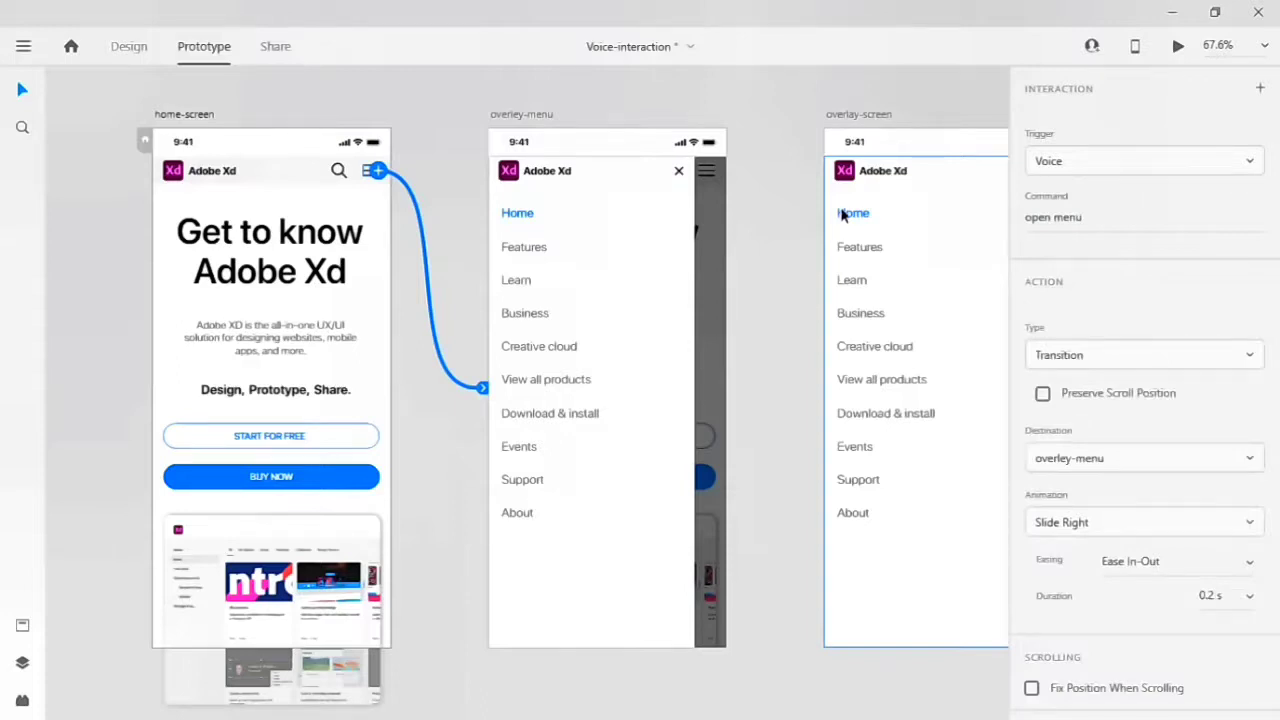
{"action": "scroll", "coordinate": [508, 117], "scroll_direction": "left", "scroll_amount": 3}
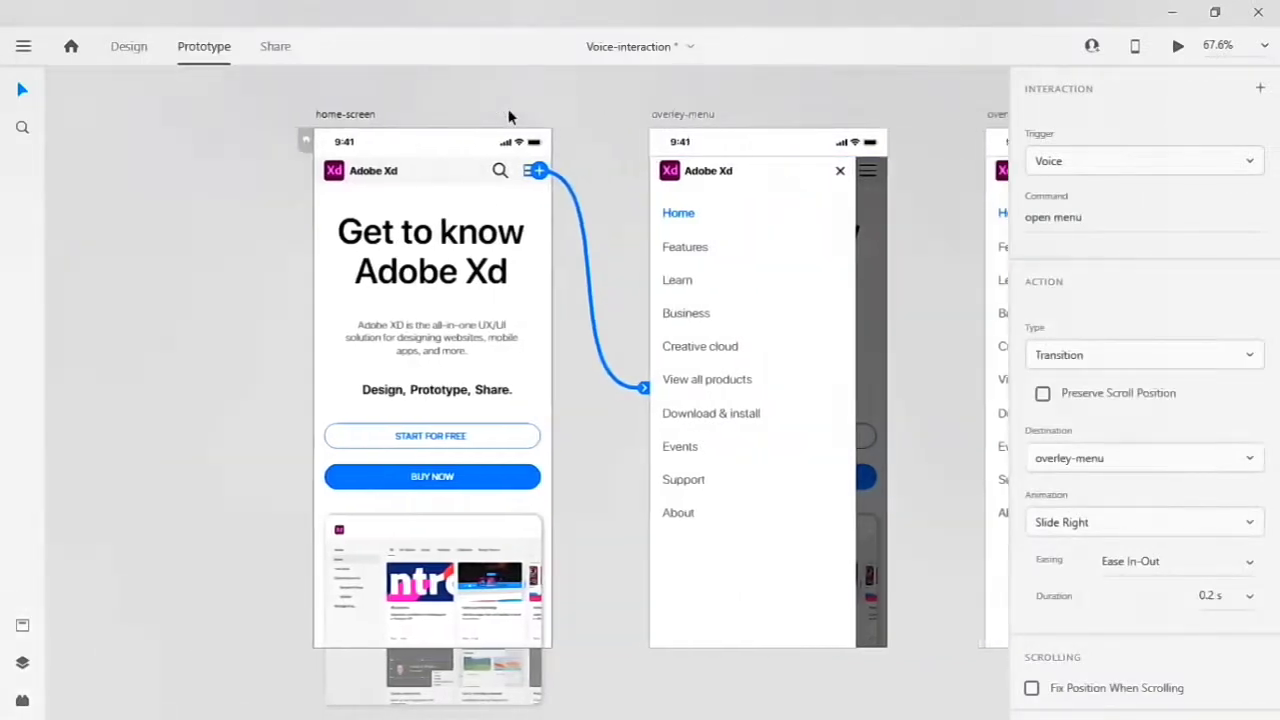
{"action": "scroll", "coordinate": [508, 117], "scroll_direction": "left", "scroll_amount": 8}
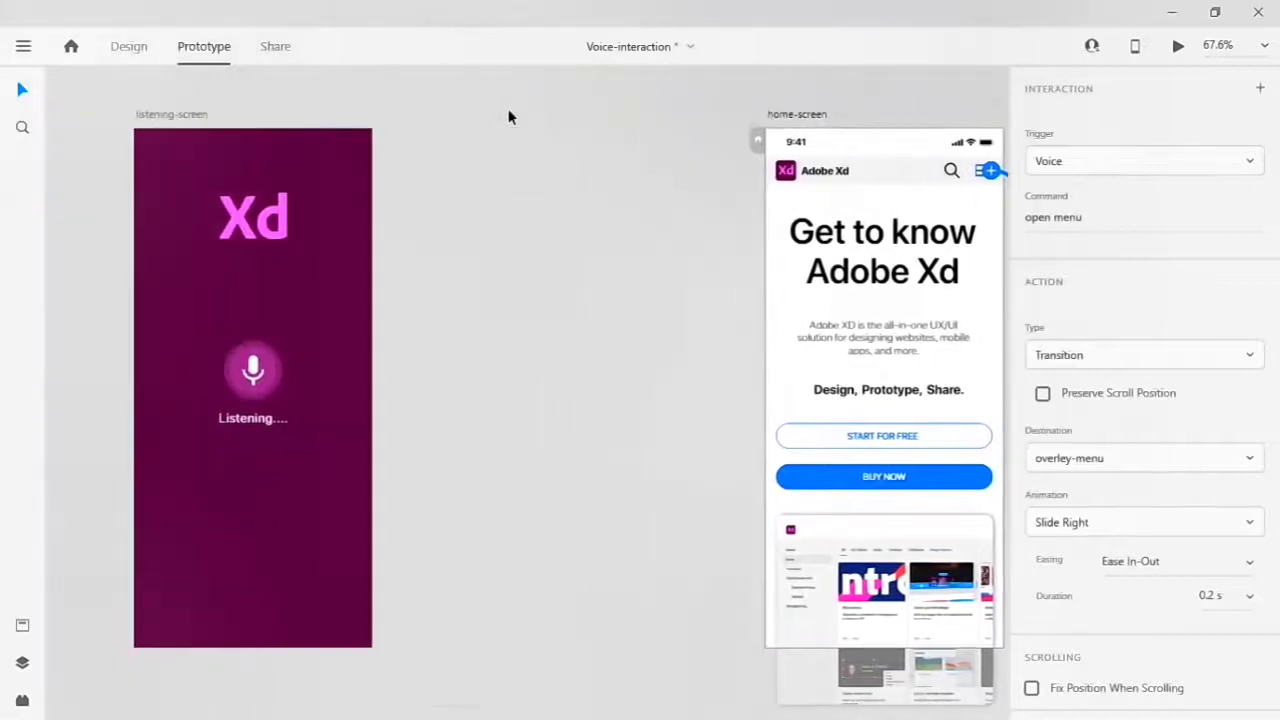
Preview the prototype from interaction-screen in Design mode, then close the preview window.
{"action": "scroll", "coordinate": [508, 117], "scroll_direction": "left", "scroll_amount": 9}
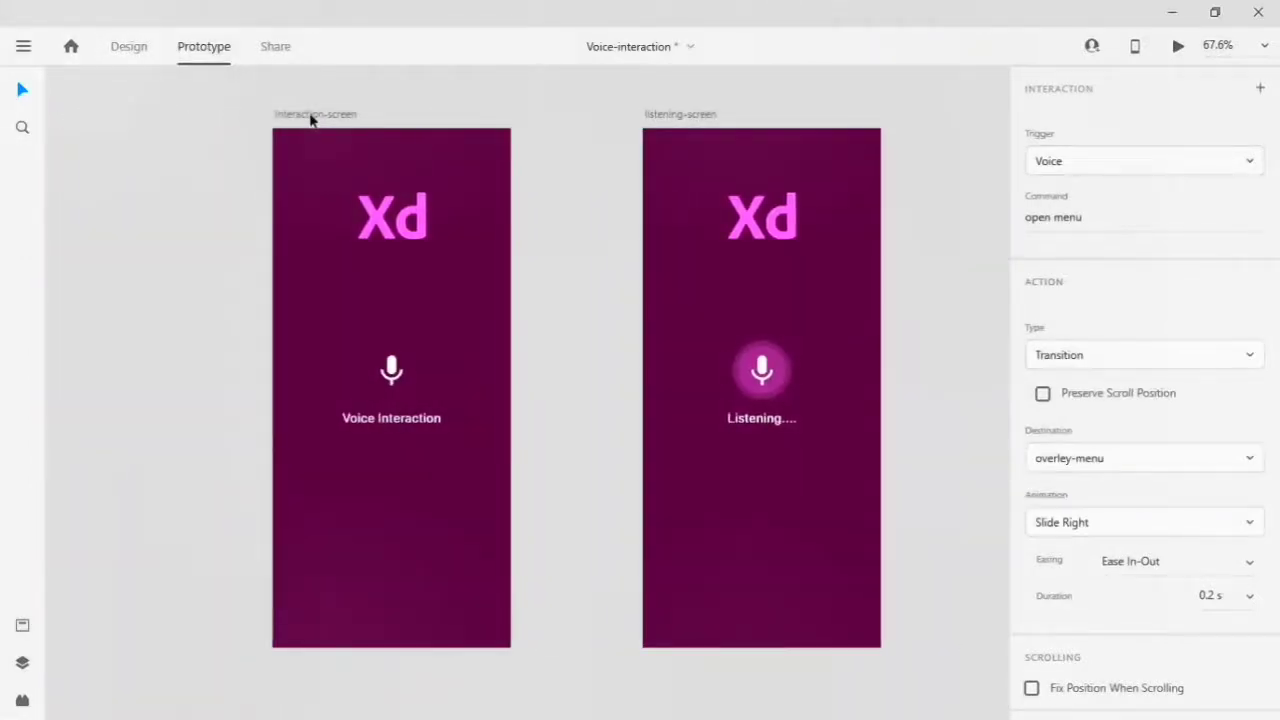
{"action": "left_click", "coordinate": [310, 117]}
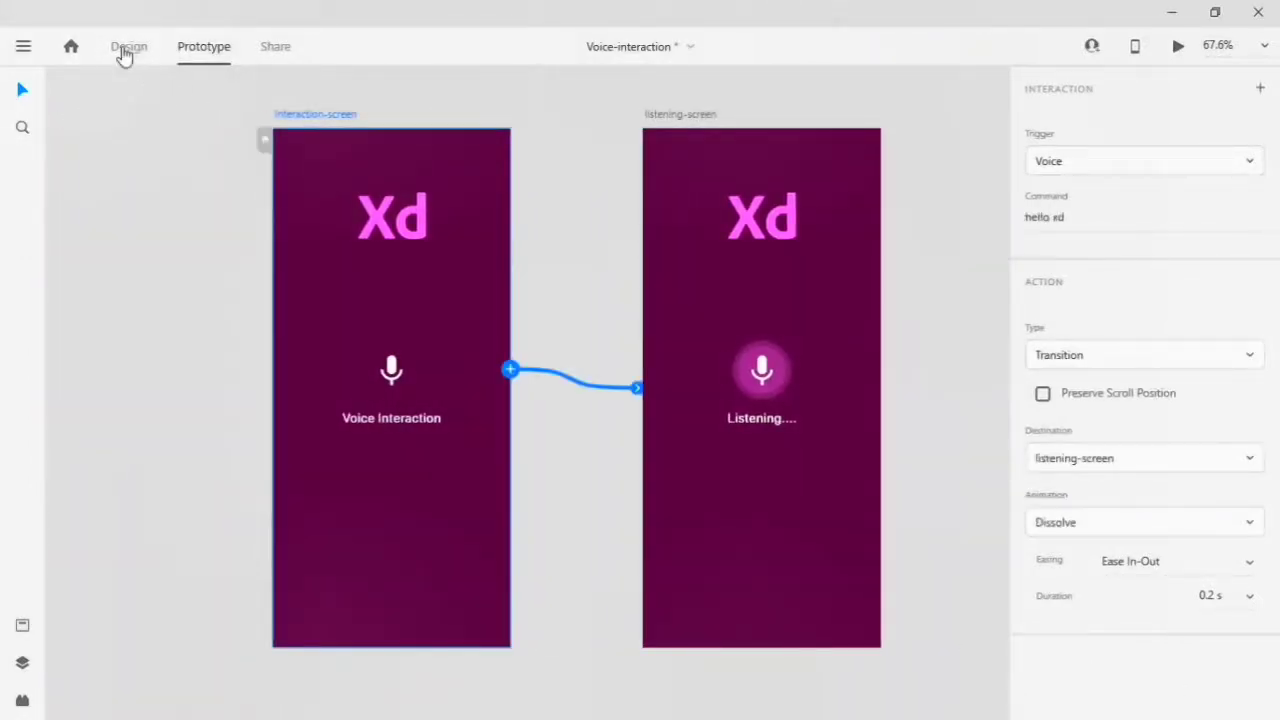
{"action": "left_click", "coordinate": [126, 47]}
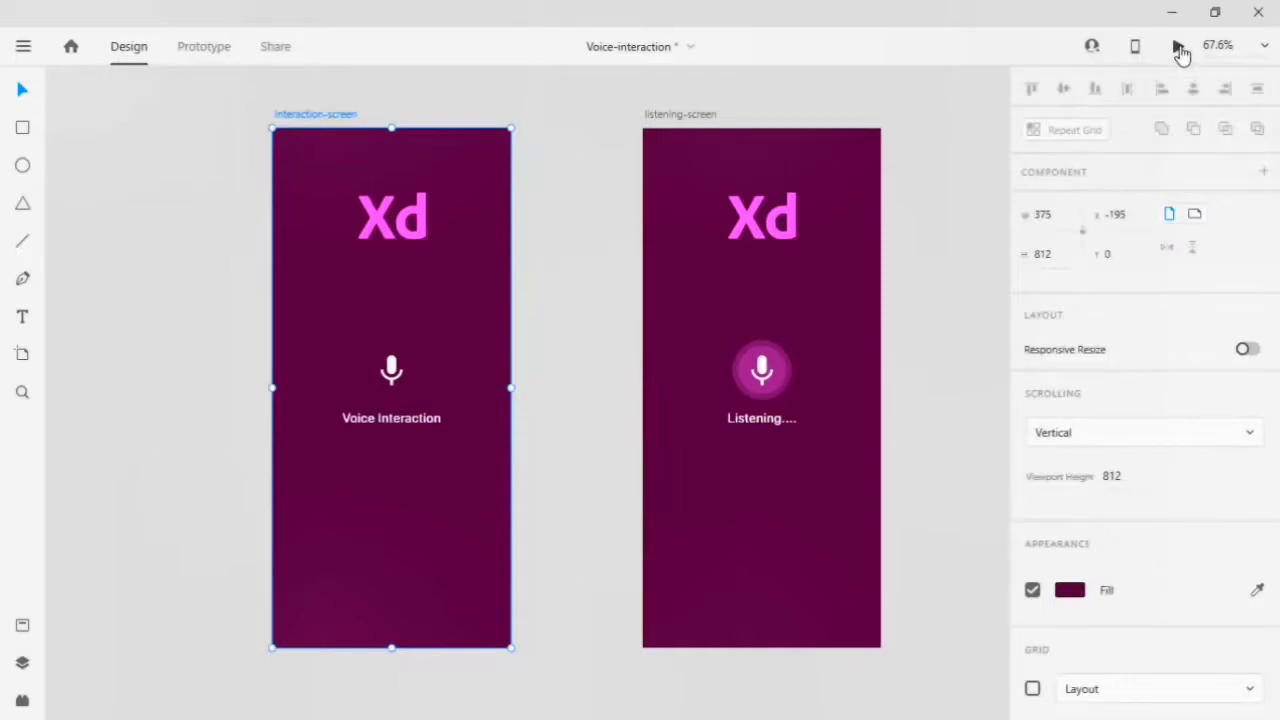
{"action": "left_click", "coordinate": [1180, 50]}
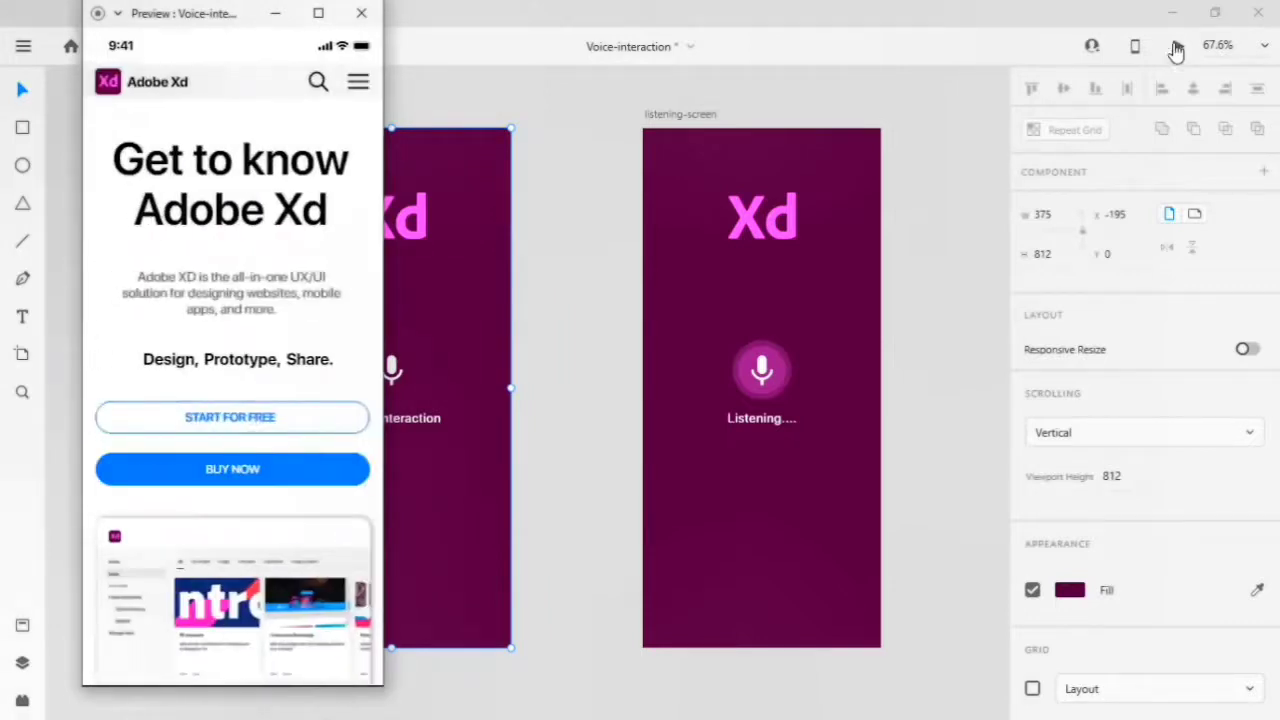
{"action": "left_click", "coordinate": [361, 13]}
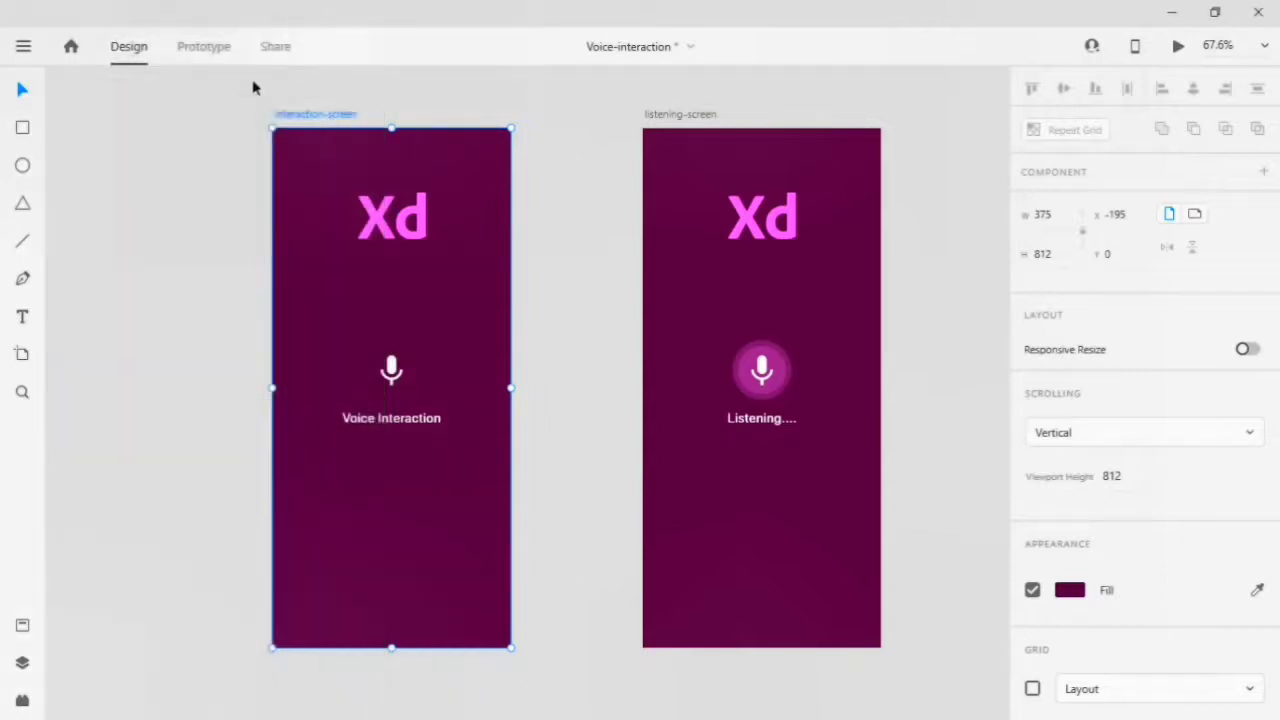
Back in Prototype mode, select the overley-menu artboard and inspect home-screen's menu-icon voice link.
{"action": "left_click", "coordinate": [204, 46]}
{"action": "scroll", "coordinate": [663, 262], "scroll_direction": "right", "scroll_amount": 5}
{"action": "scroll", "coordinate": [665, 262], "scroll_direction": "right", "scroll_amount": 8}
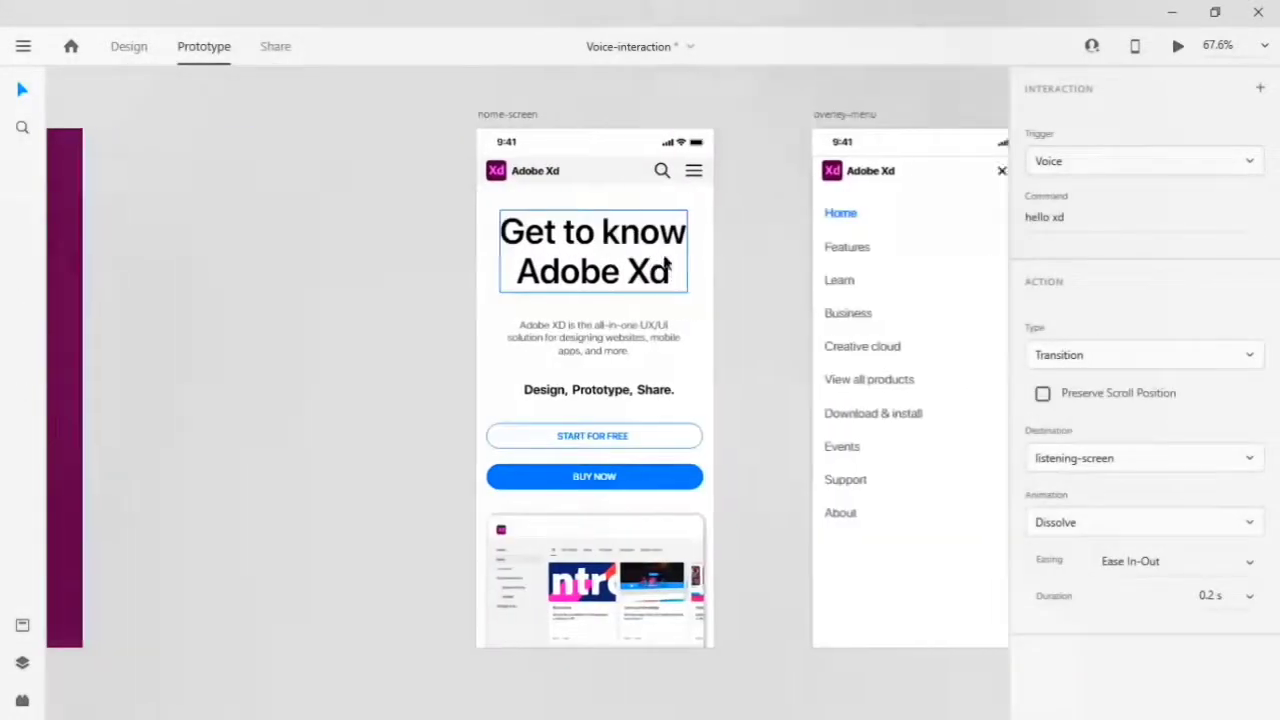
{"action": "scroll", "coordinate": [665, 262], "scroll_direction": "right", "scroll_amount": 1}
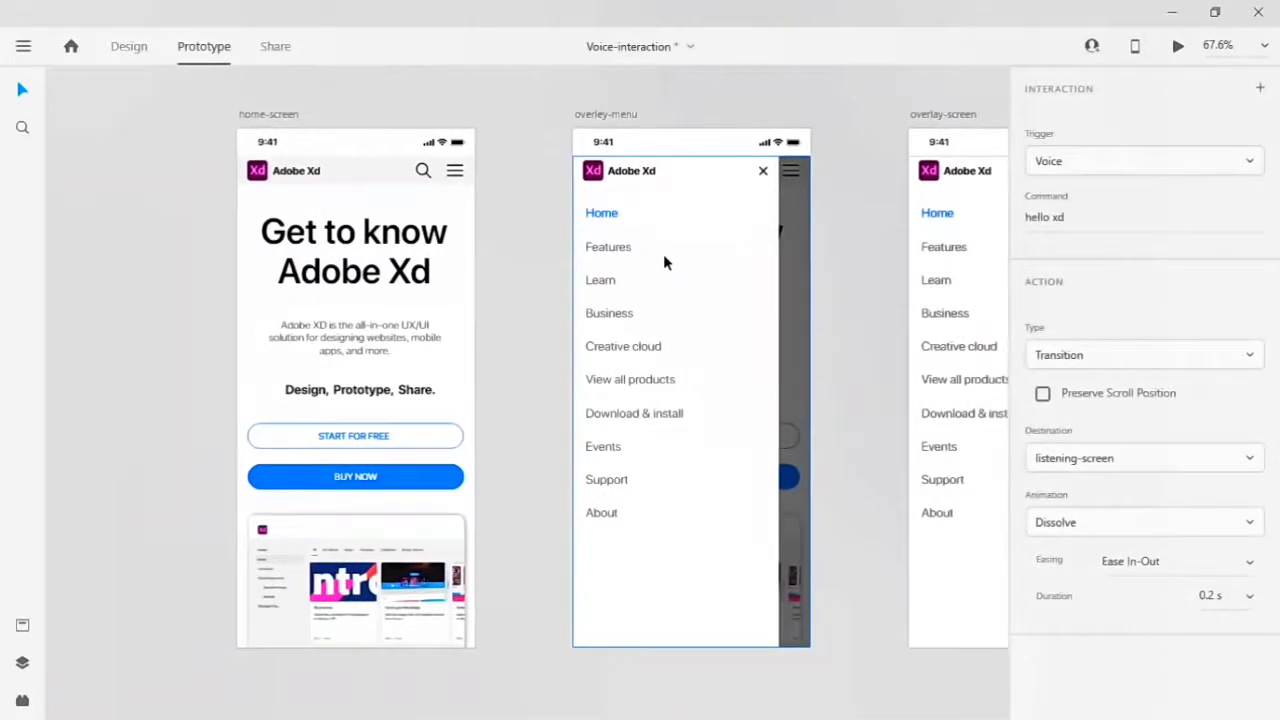
{"action": "scroll", "coordinate": [663, 262], "scroll_direction": "right", "scroll_amount": 5}
{"action": "left_click", "coordinate": [403, 114]}
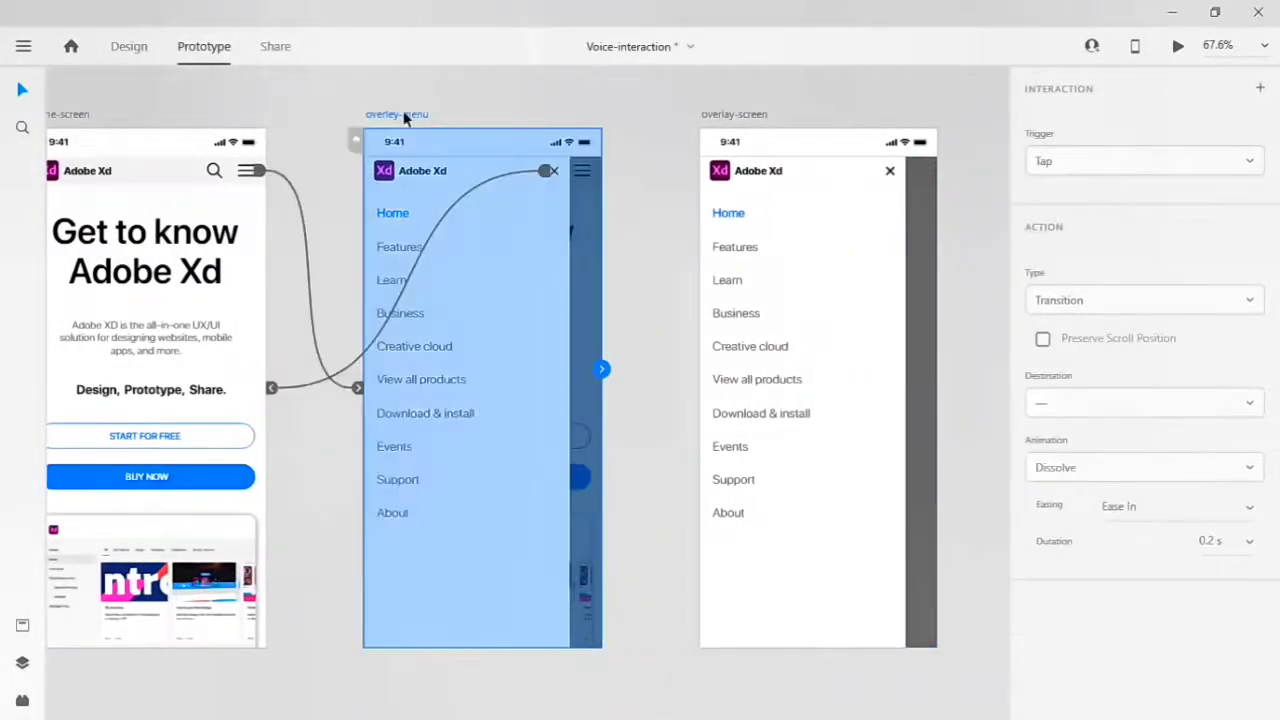
{"action": "scroll", "coordinate": [403, 114], "scroll_direction": "left", "scroll_amount": 4}
{"action": "left_click", "coordinate": [399, 174]}
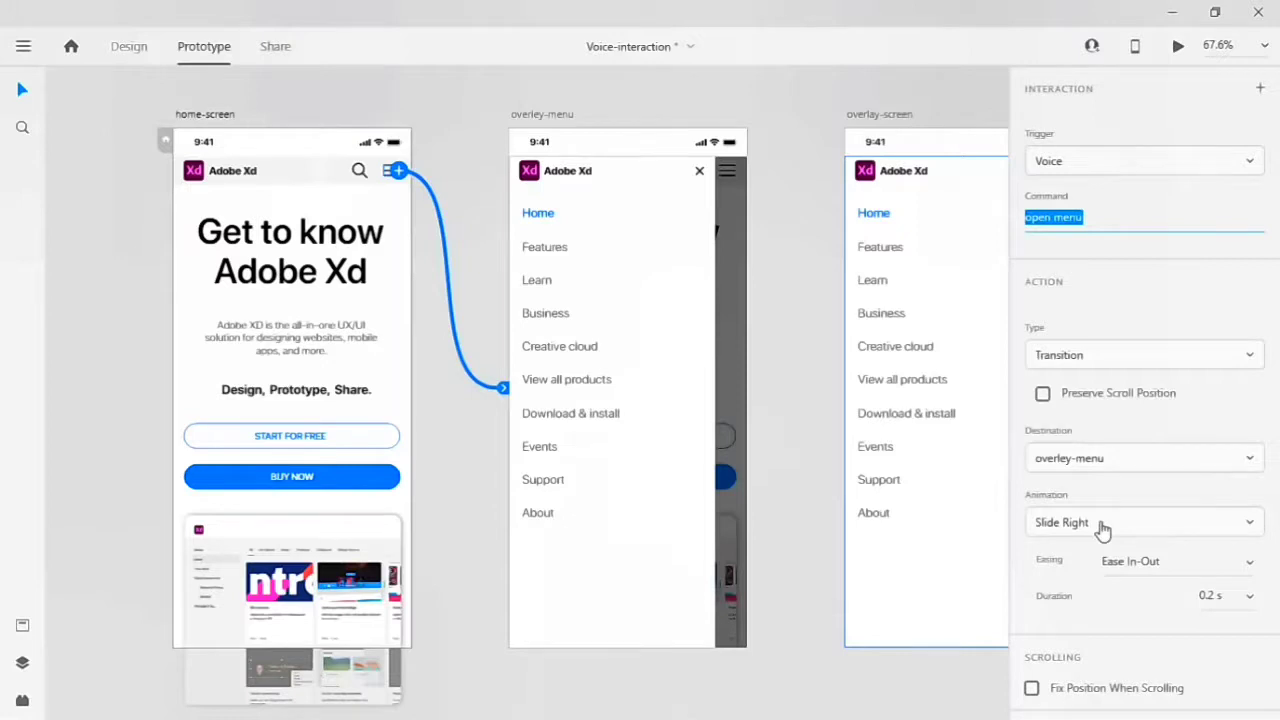
Change the overlay close-X link to home-screen to use the Slide Left animation.
{"action": "left_click", "coordinate": [701, 175]}
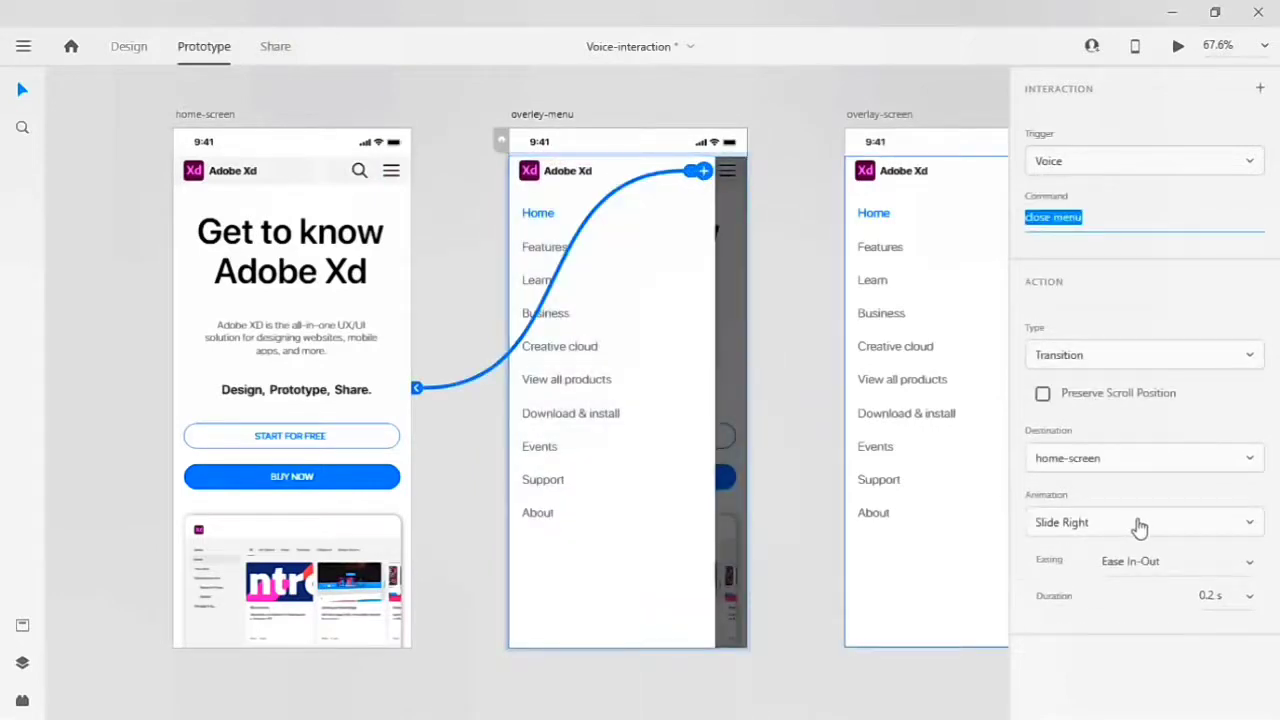
{"action": "left_click", "coordinate": [1141, 527]}
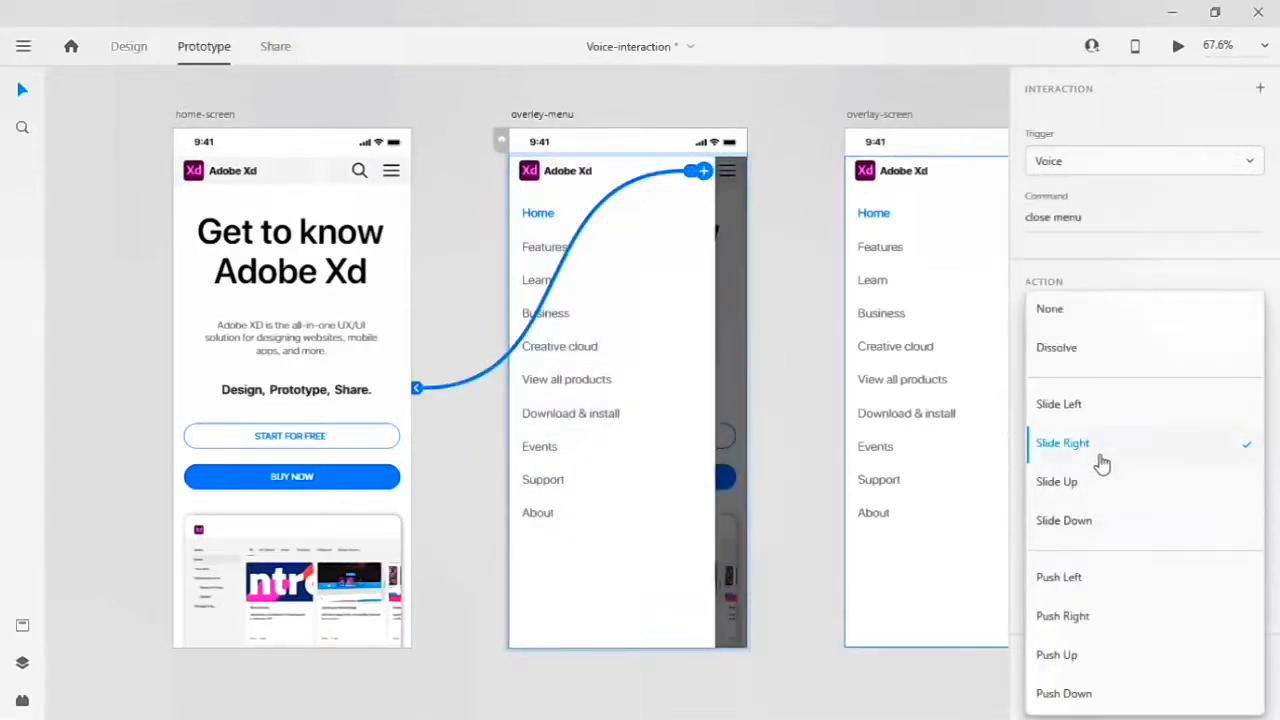
{"action": "left_click", "coordinate": [1075, 412]}
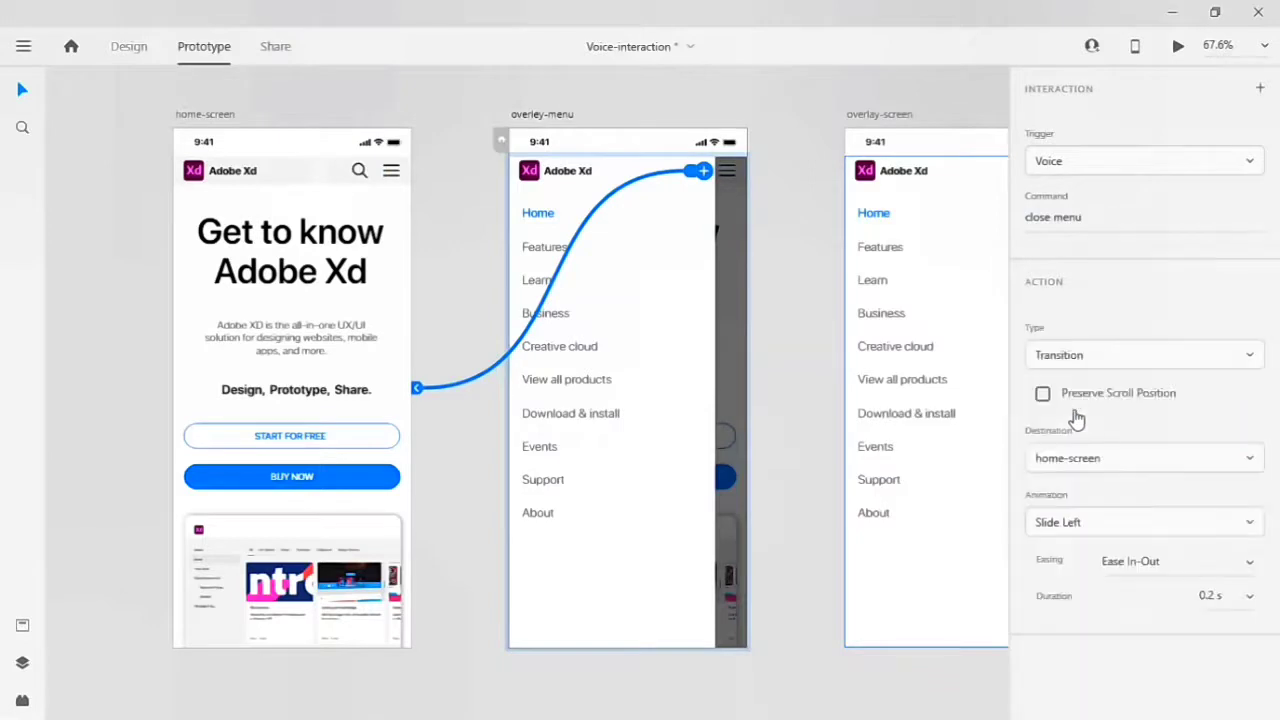
{"action": "left_click", "coordinate": [370, 99]}
{"action": "left_click", "coordinate": [223, 114]}
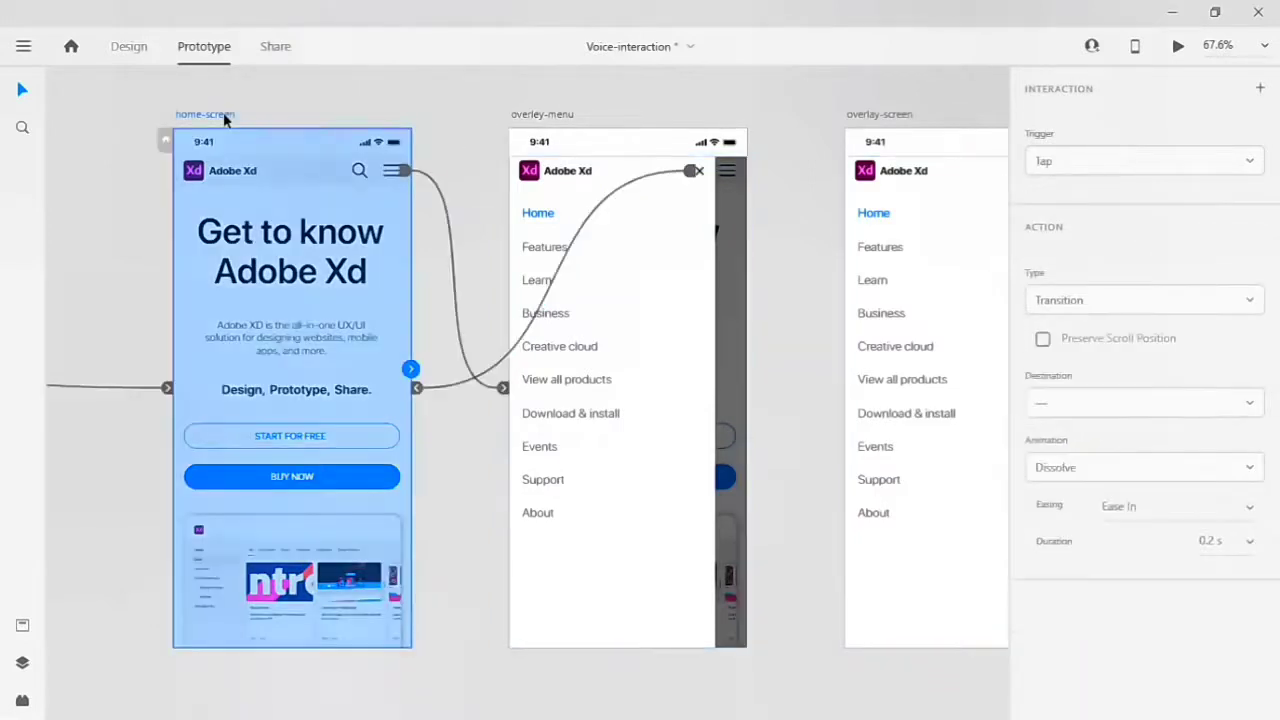
{"action": "left_click", "coordinate": [1178, 47]}
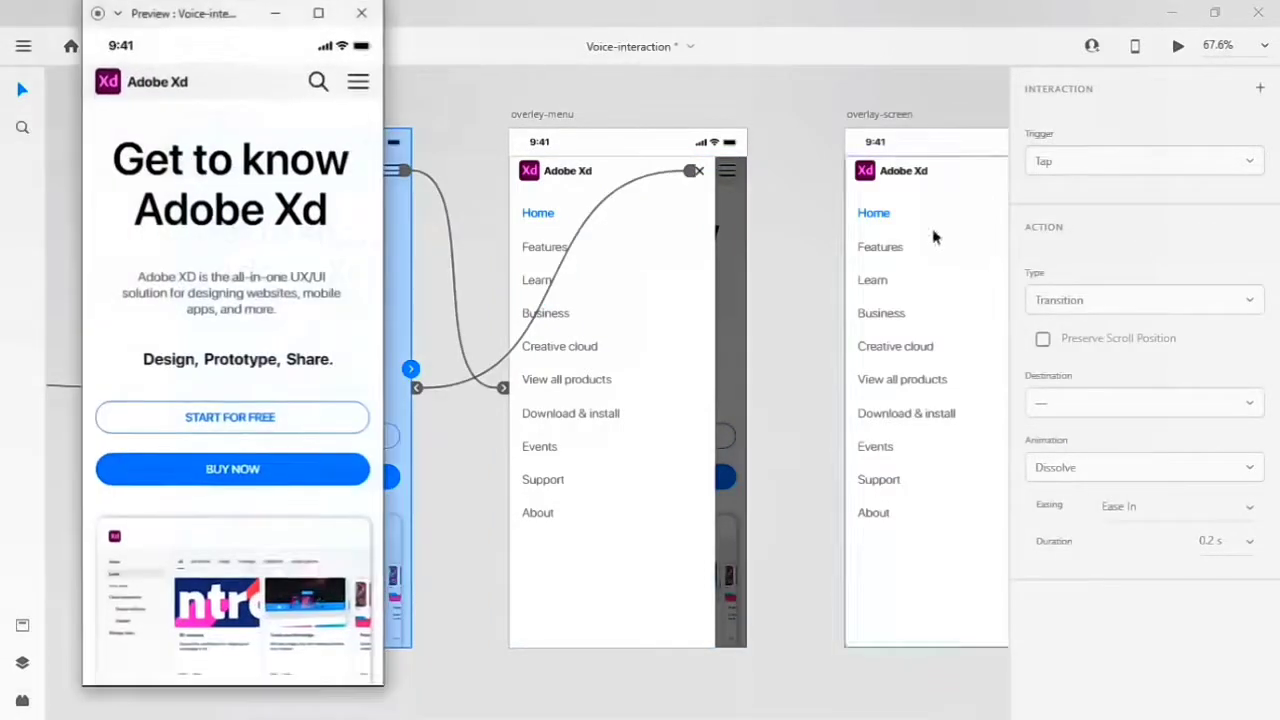
{"action": "left_click", "coordinate": [358, 86]}
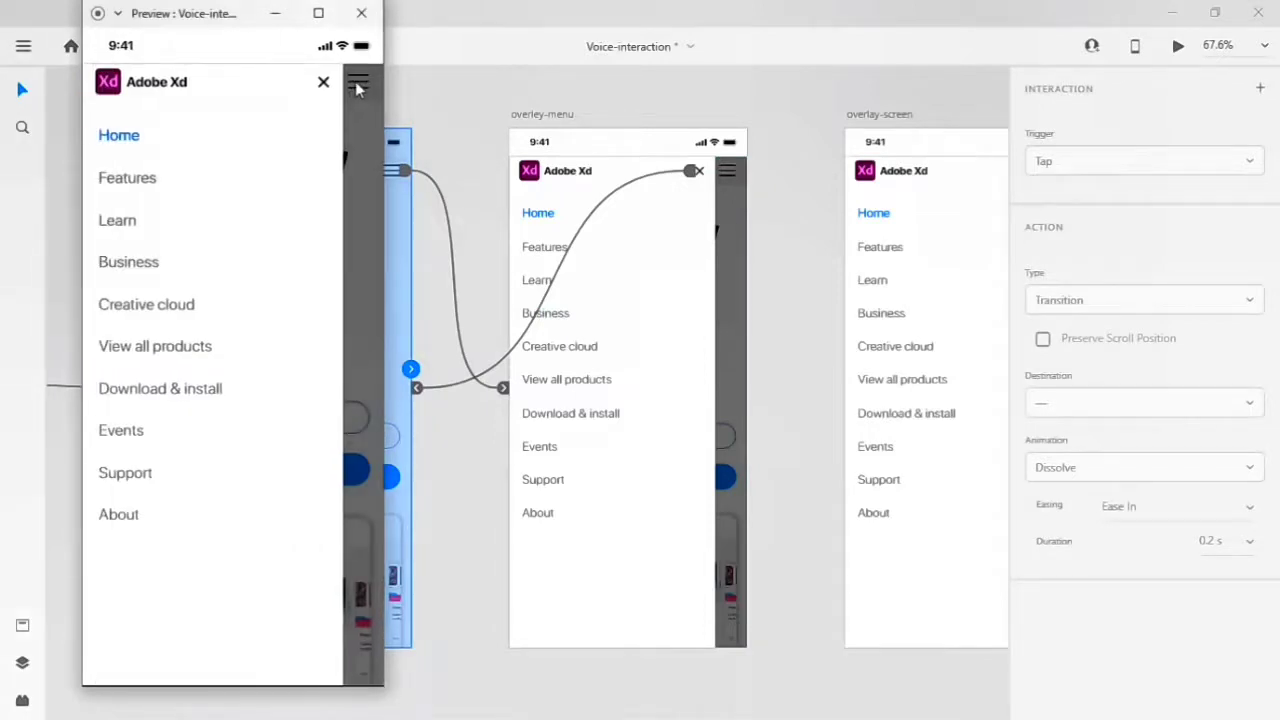
{"action": "left_click", "coordinate": [358, 86]}
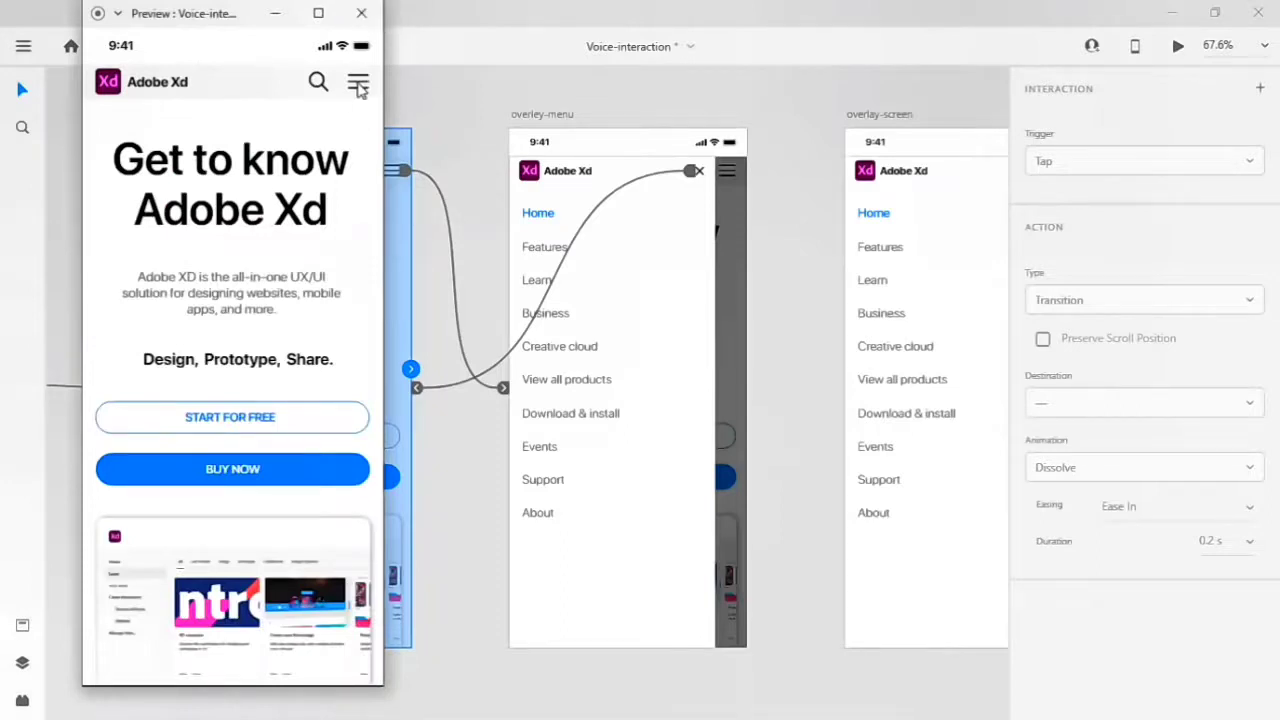
{"action": "left_click", "coordinate": [363, 14]}
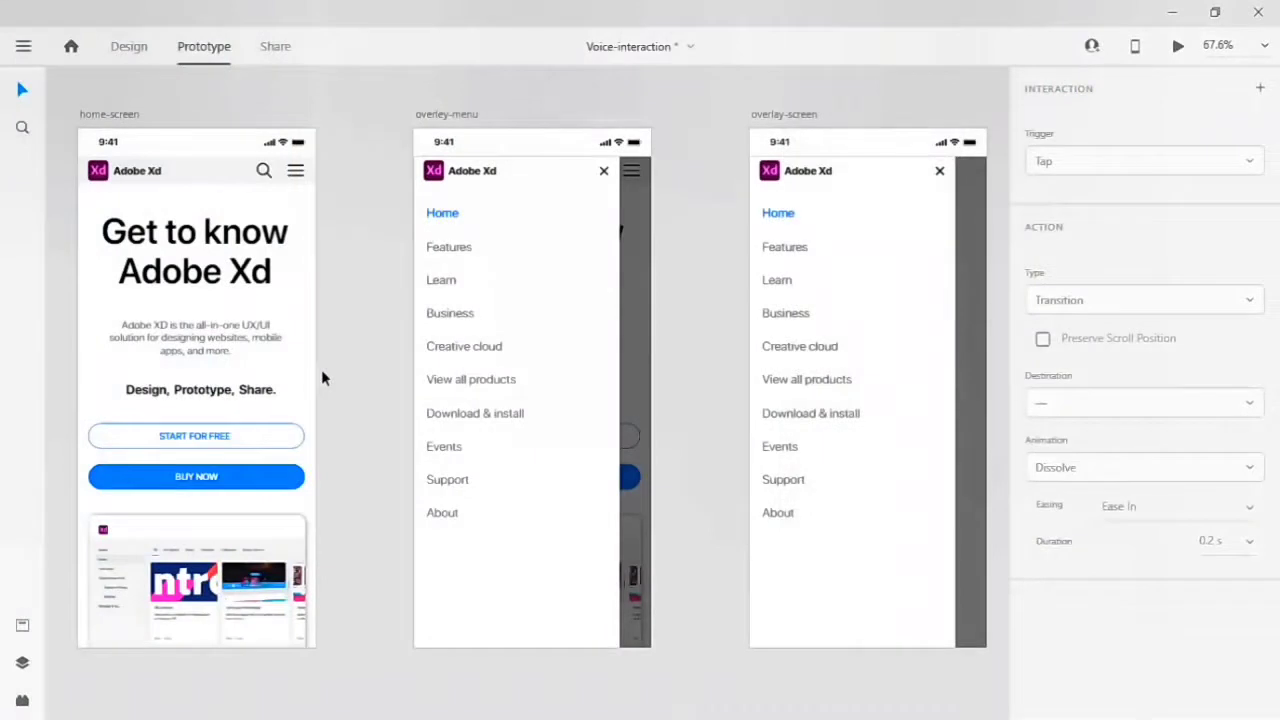
In Design mode, copy the dark overlay menu group and paste it onto overlay-menu-dark-theme.
{"action": "left_click", "coordinate": [127, 48]}
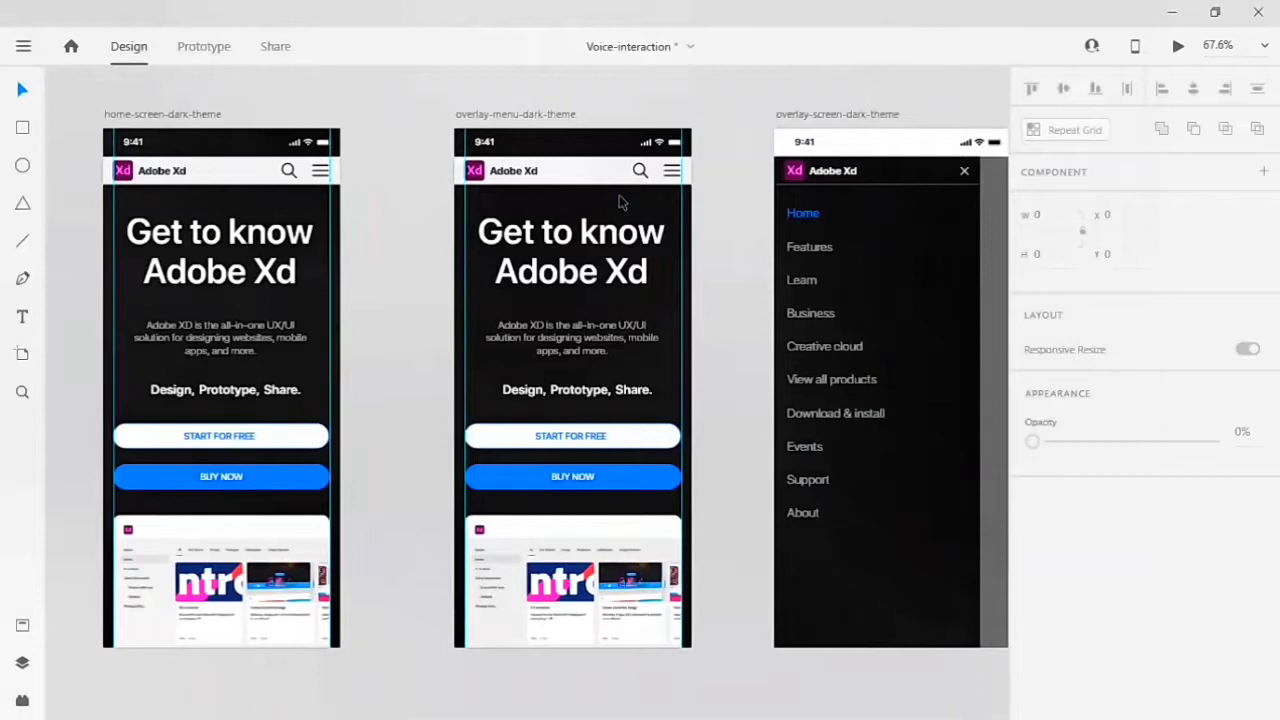
{"action": "left_click", "coordinate": [836, 243]}
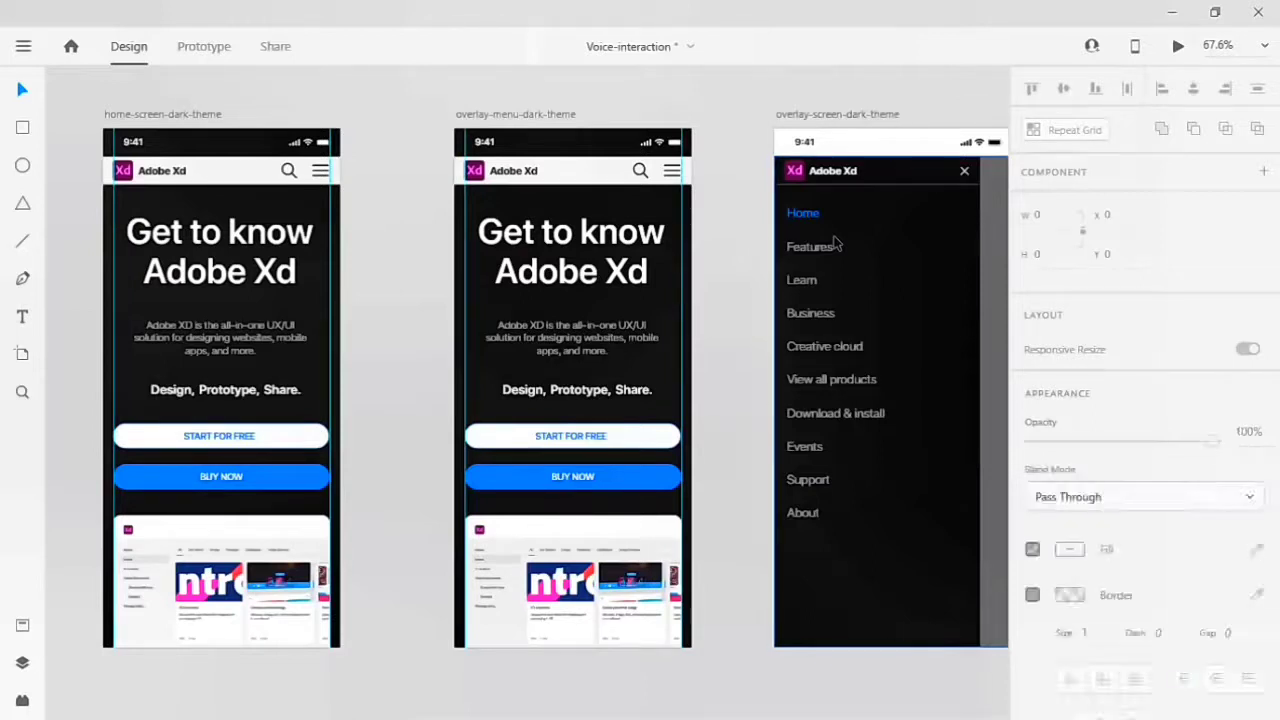
{"action": "right_click", "coordinate": [836, 243]}
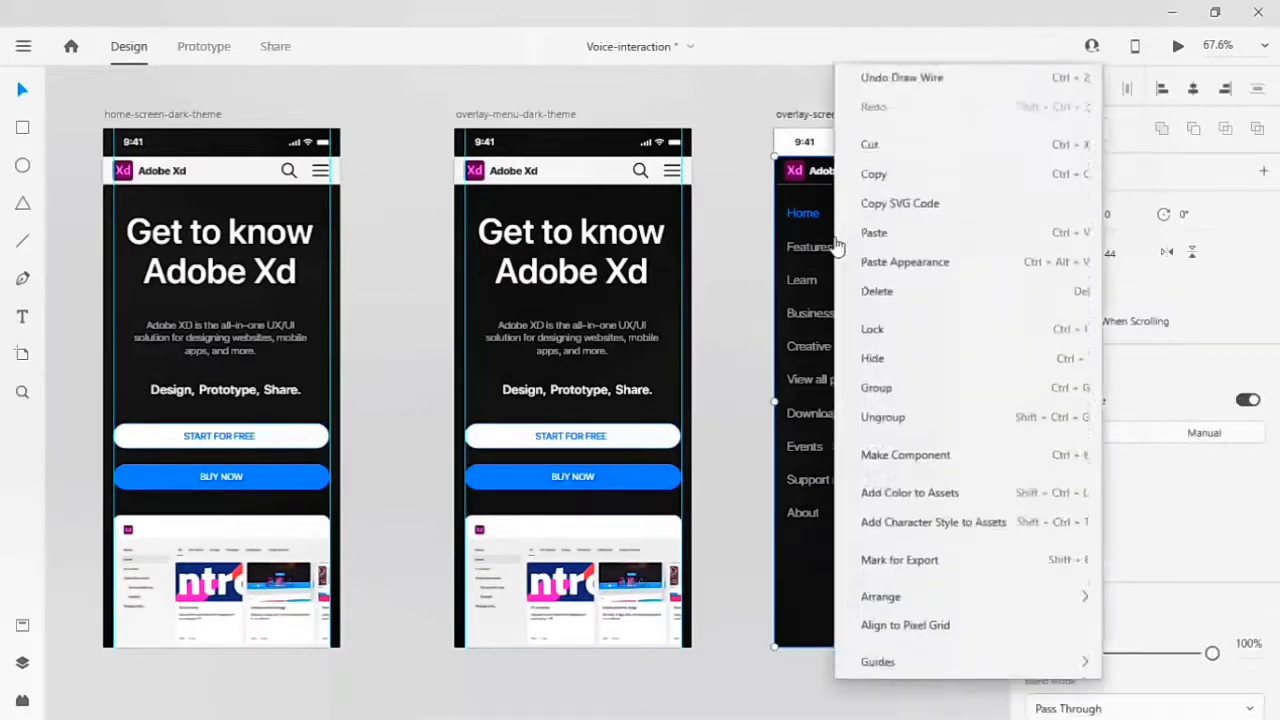
{"action": "left_click", "coordinate": [898, 110]}
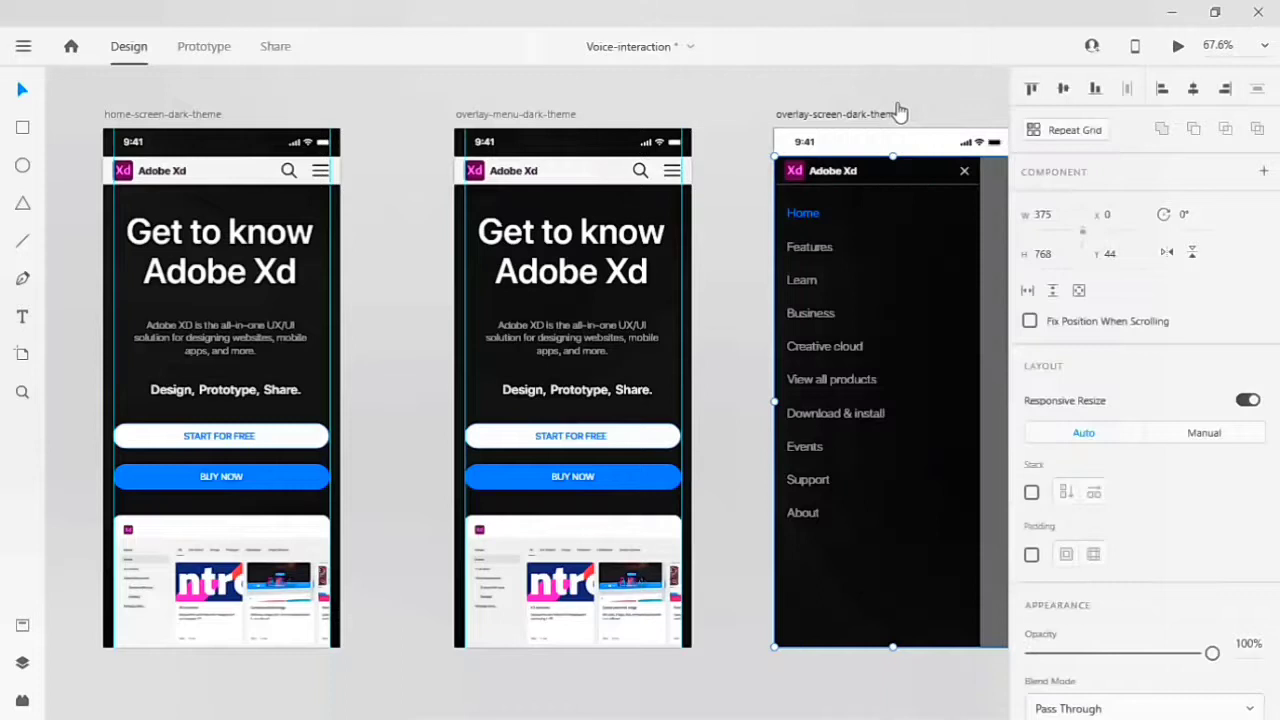
{"action": "left_click", "coordinate": [519, 118]}
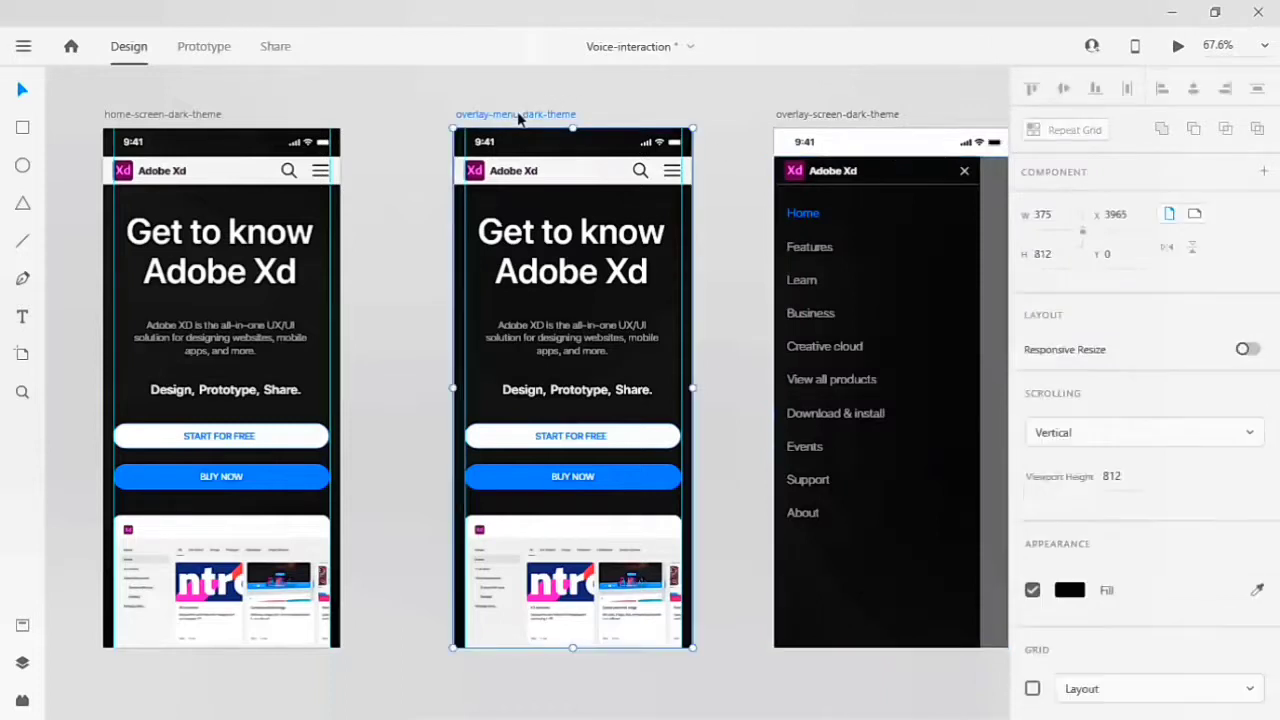
{"action": "right_click", "coordinate": [519, 231]}
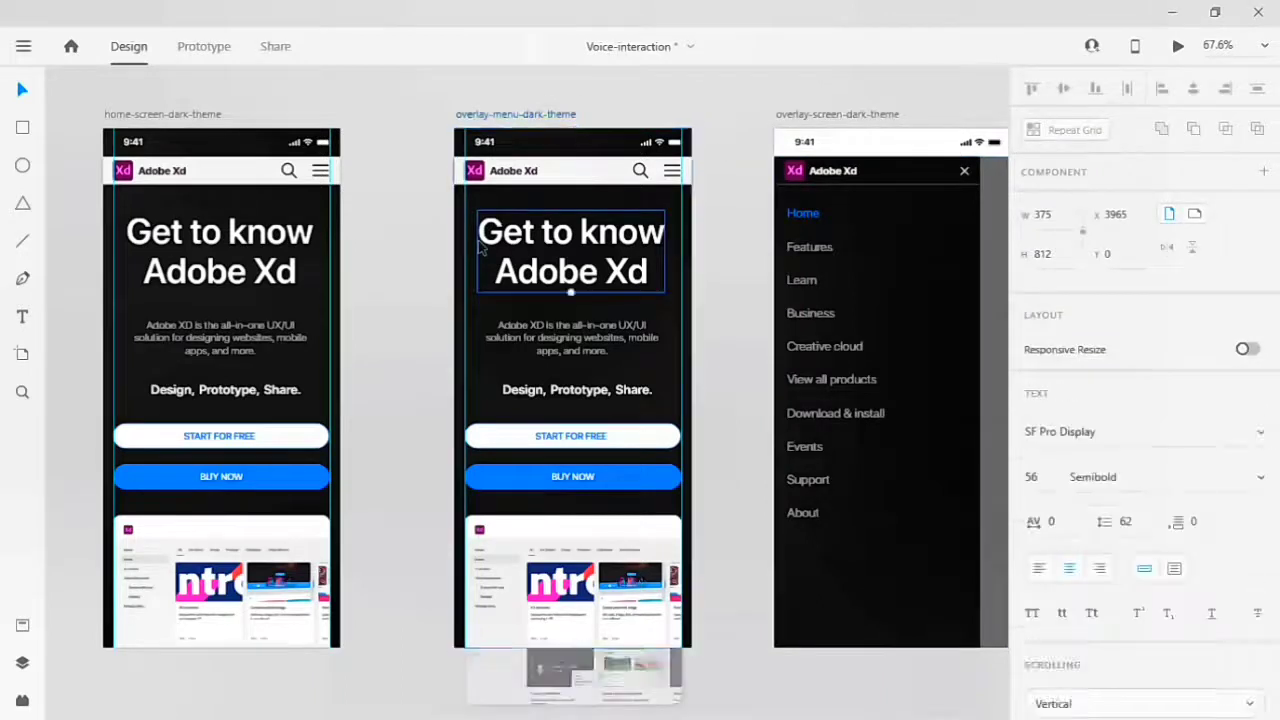
{"action": "left_click", "coordinate": [557, 172]}
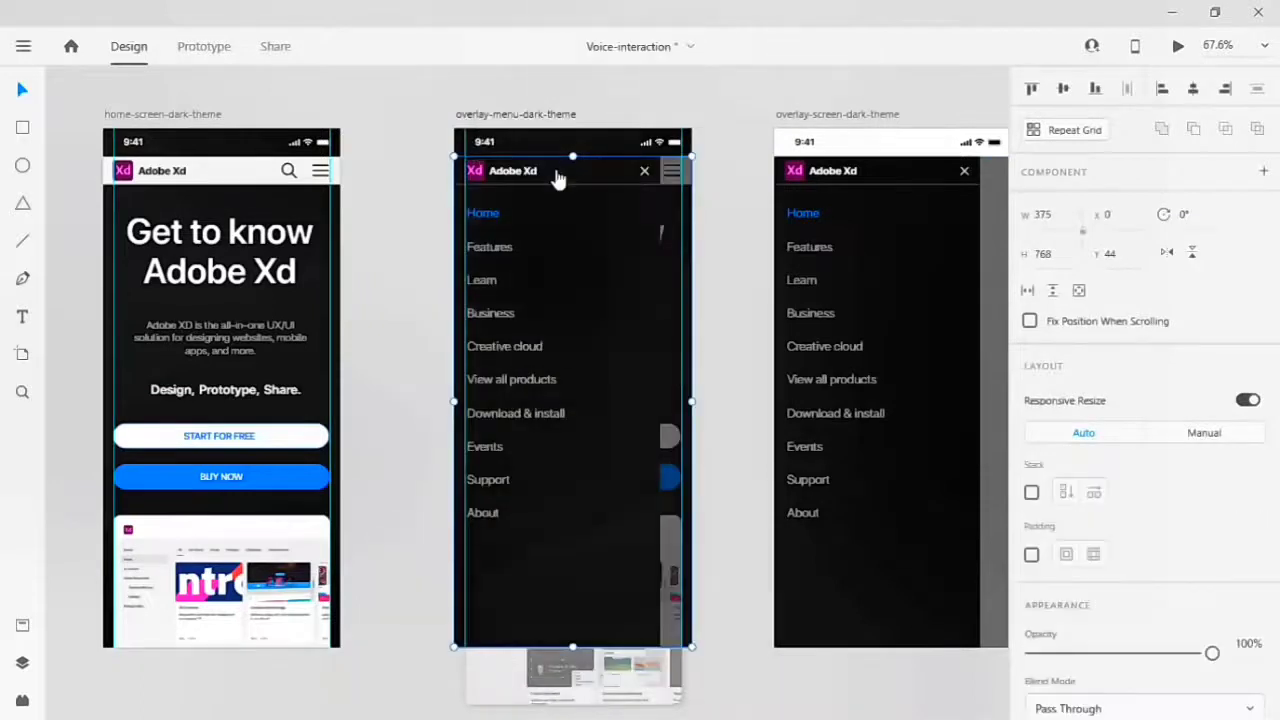
{"action": "scroll", "coordinate": [723, 177], "scroll_direction": "left", "scroll_amount": 10}
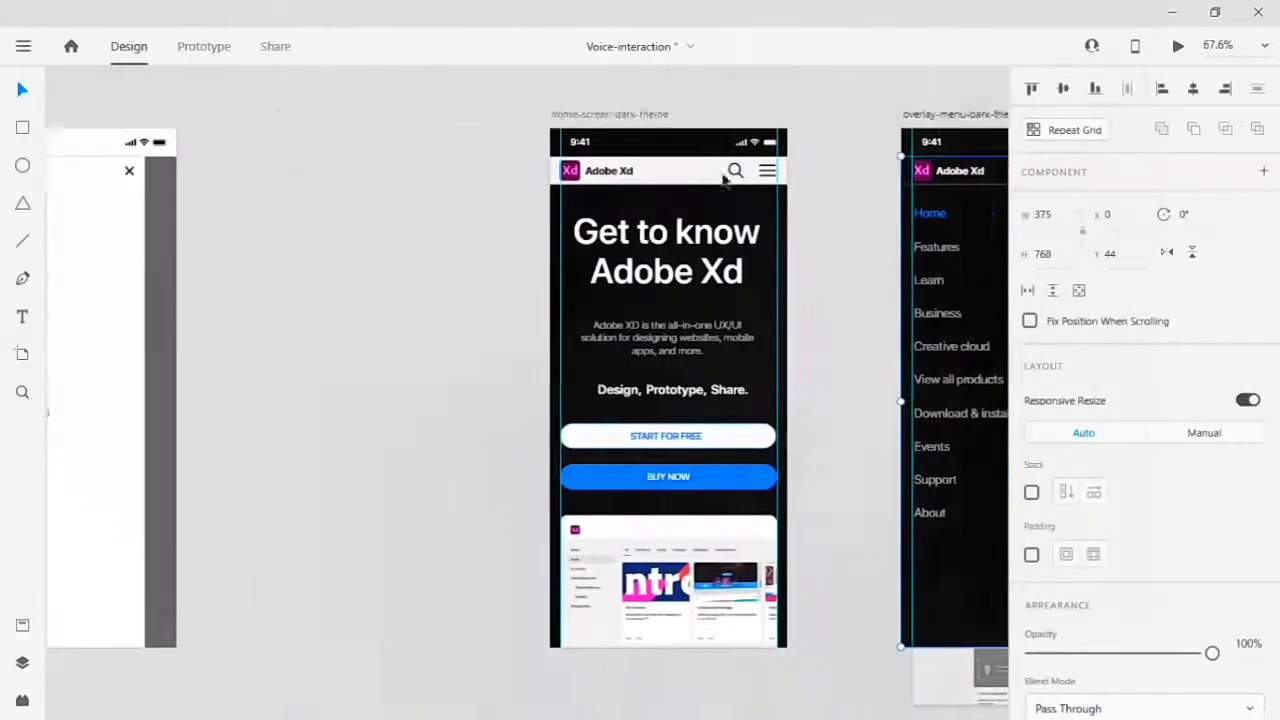
Wire home-screen to home-screen-dark-theme with the voice command 'dark theme'.
{"action": "left_click", "coordinate": [204, 46]}
{"action": "scroll", "coordinate": [498, 245], "scroll_direction": "left", "scroll_amount": 8}
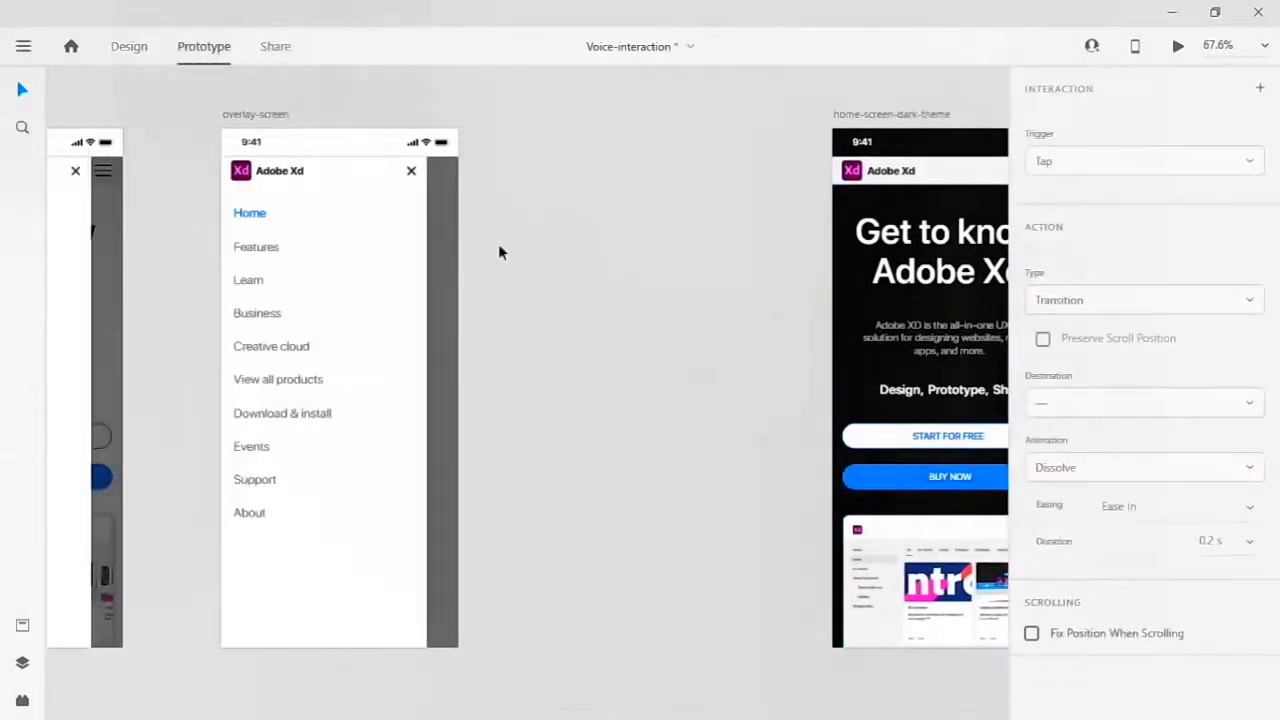
{"action": "scroll", "coordinate": [500, 250], "scroll_direction": "left", "scroll_amount": 6}
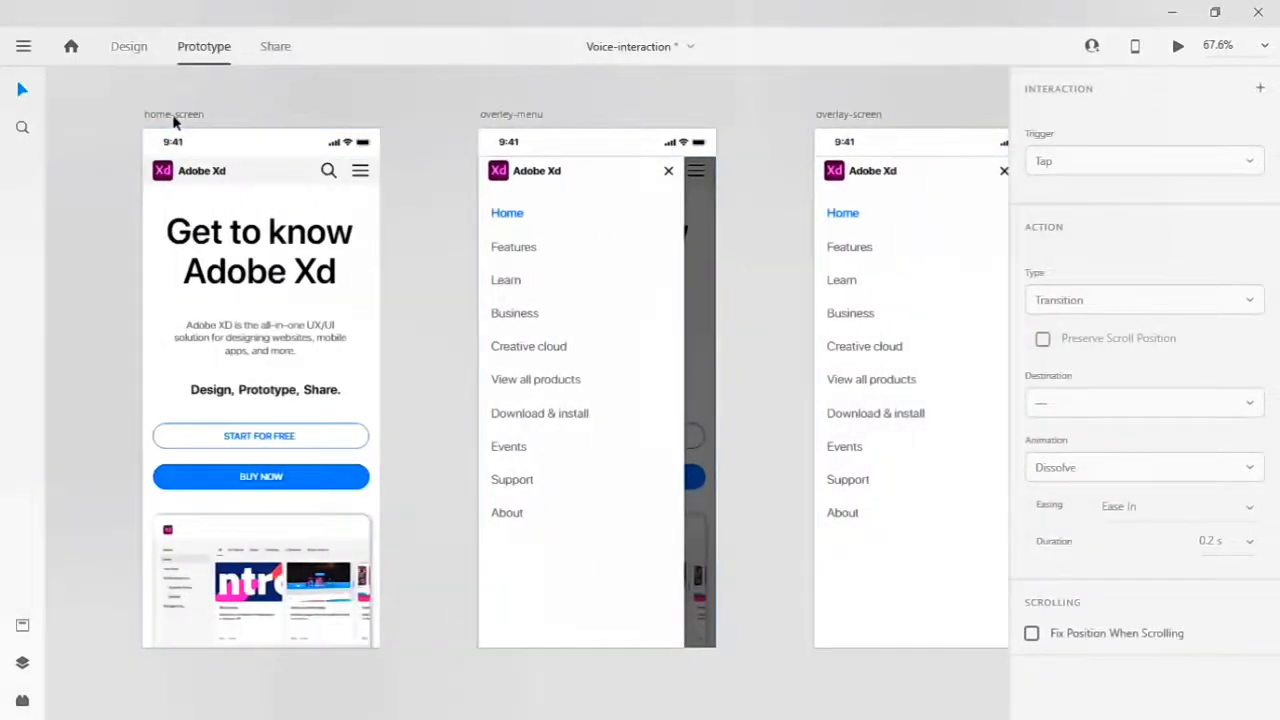
{"action": "left_click", "coordinate": [174, 114]}
{"action": "scroll", "coordinate": [174, 114], "scroll_direction": "down", "scroll_amount": 3}
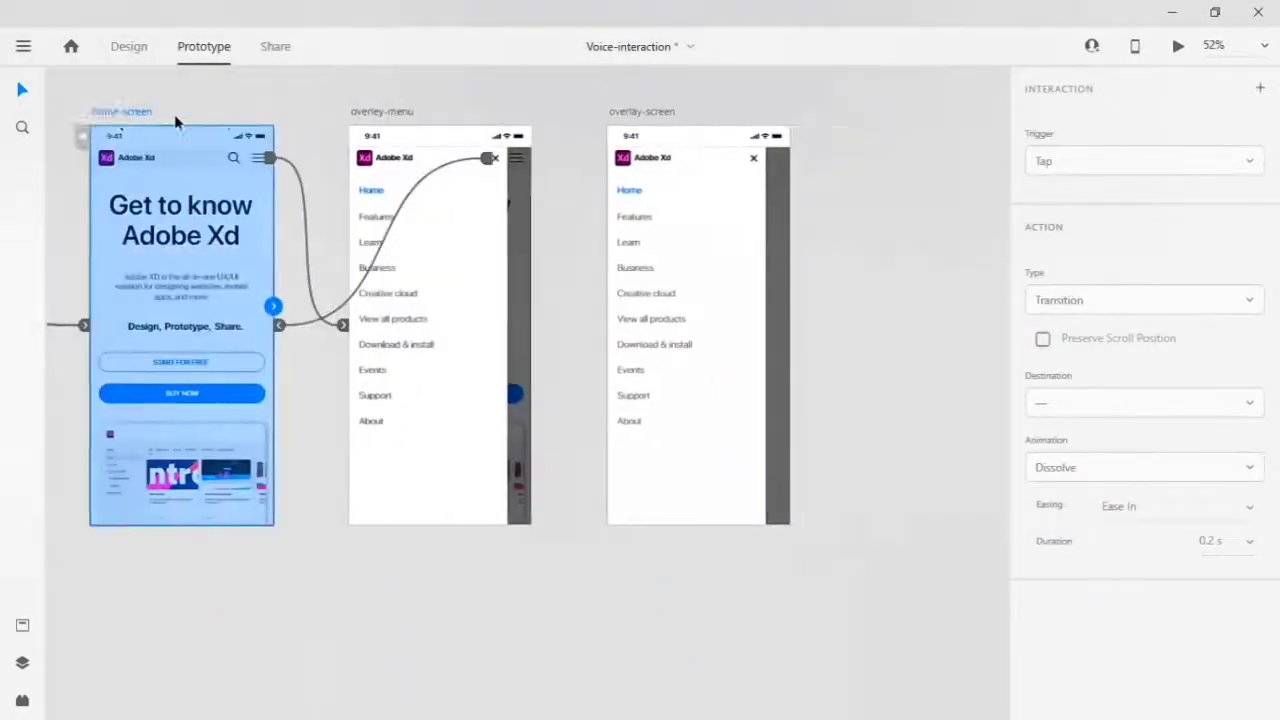
{"action": "left_click_drag", "start_coordinate": [225, 361], "coordinate": [798, 284]}
{"action": "scroll", "coordinate": [812, 302], "scroll_direction": "up", "scroll_amount": 4}
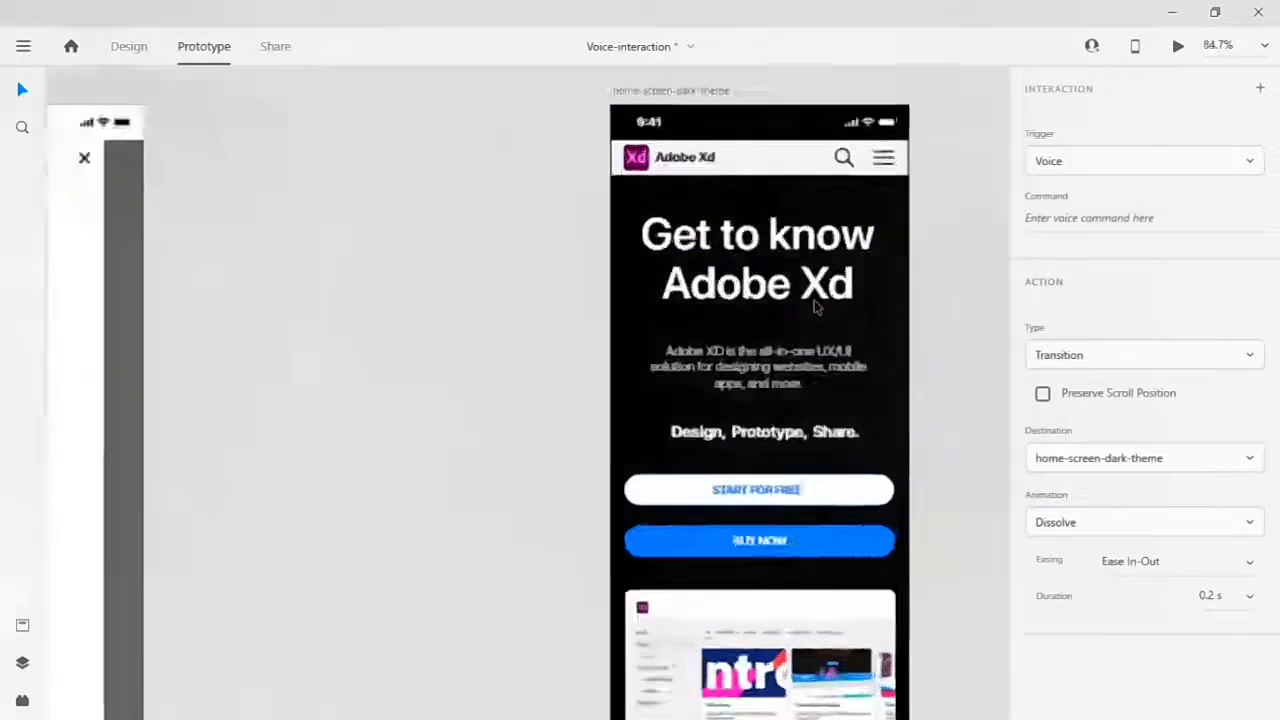
{"action": "scroll", "coordinate": [814, 307], "scroll_direction": "right", "scroll_amount": 2}
{"action": "scroll", "coordinate": [814, 307], "scroll_direction": "down", "scroll_amount": 2}
{"action": "scroll", "coordinate": [814, 307], "scroll_direction": "up", "scroll_amount": 2}
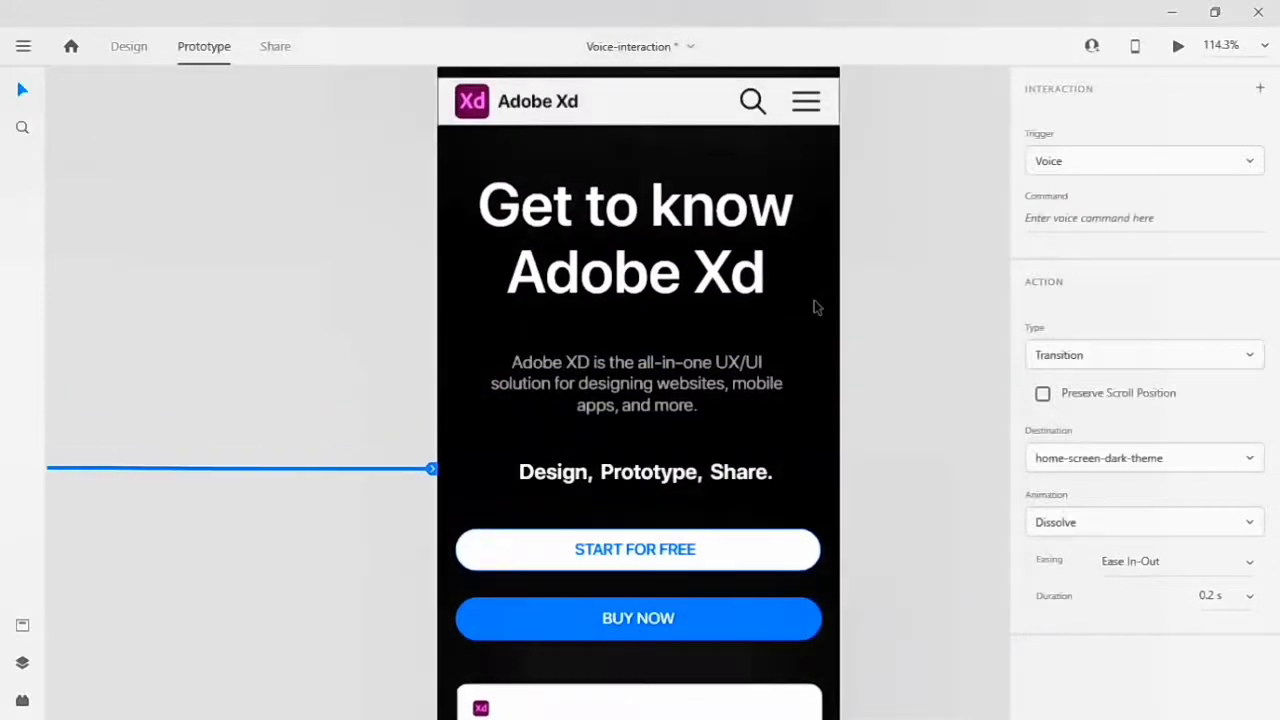
{"action": "scroll", "coordinate": [814, 307], "scroll_direction": "up", "scroll_amount": 1}
{"action": "scroll", "coordinate": [814, 307], "scroll_direction": "down", "scroll_amount": 3}
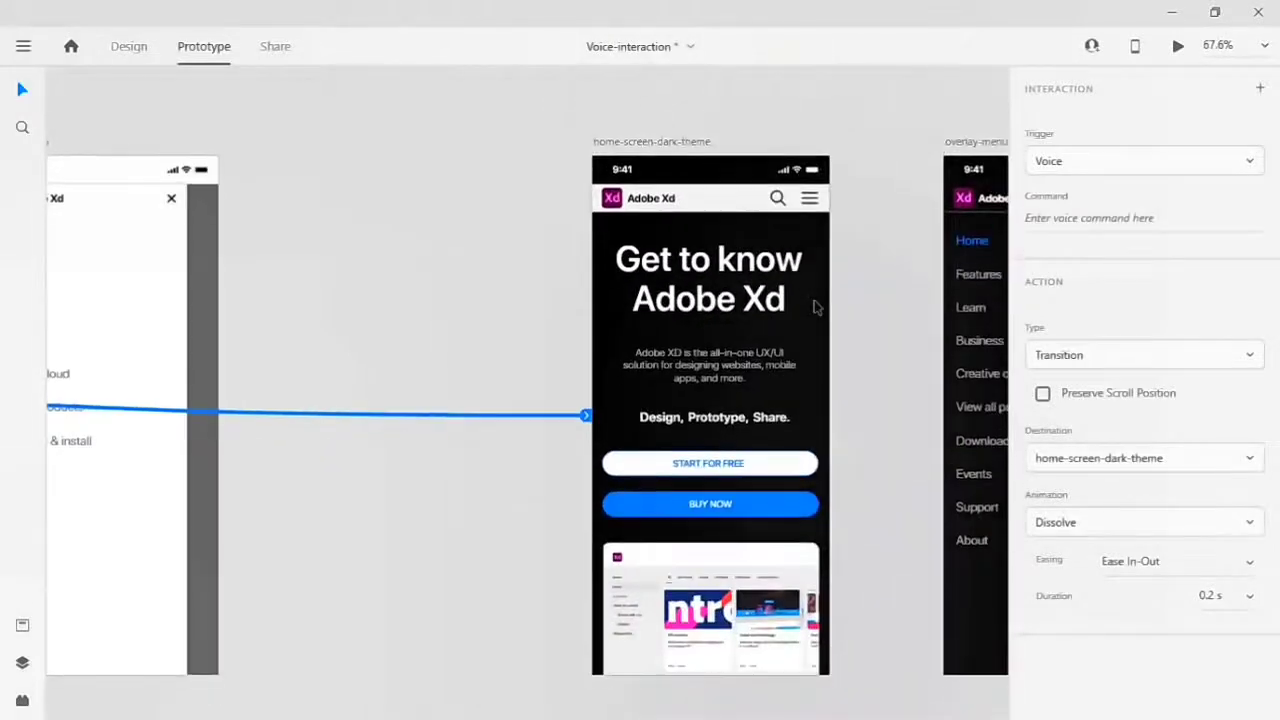
{"action": "left_click", "coordinate": [1146, 224]}
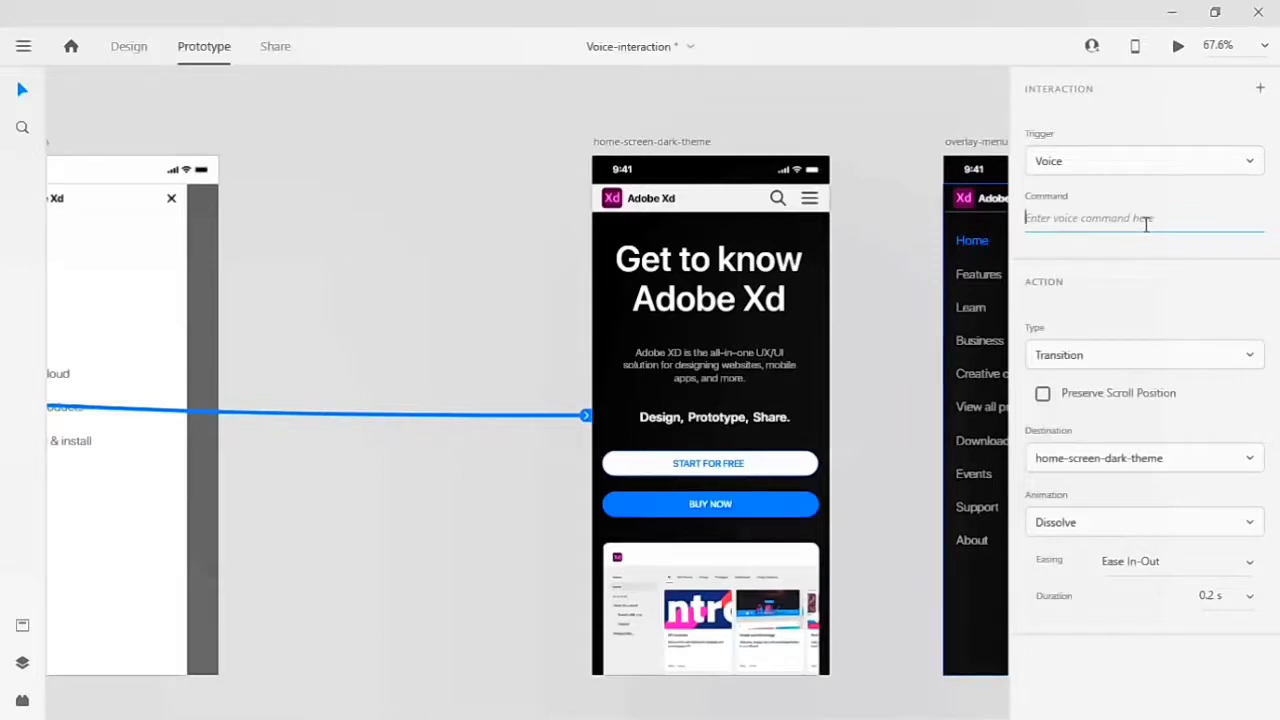
{"action": "type", "text": "dark theme"}
Wire the dark header to overlay-menu-dark-theme with voice 'open menu', Transition, Slide Right.
{"action": "scroll", "coordinate": [815, 252], "scroll_direction": "right", "scroll_amount": 5}
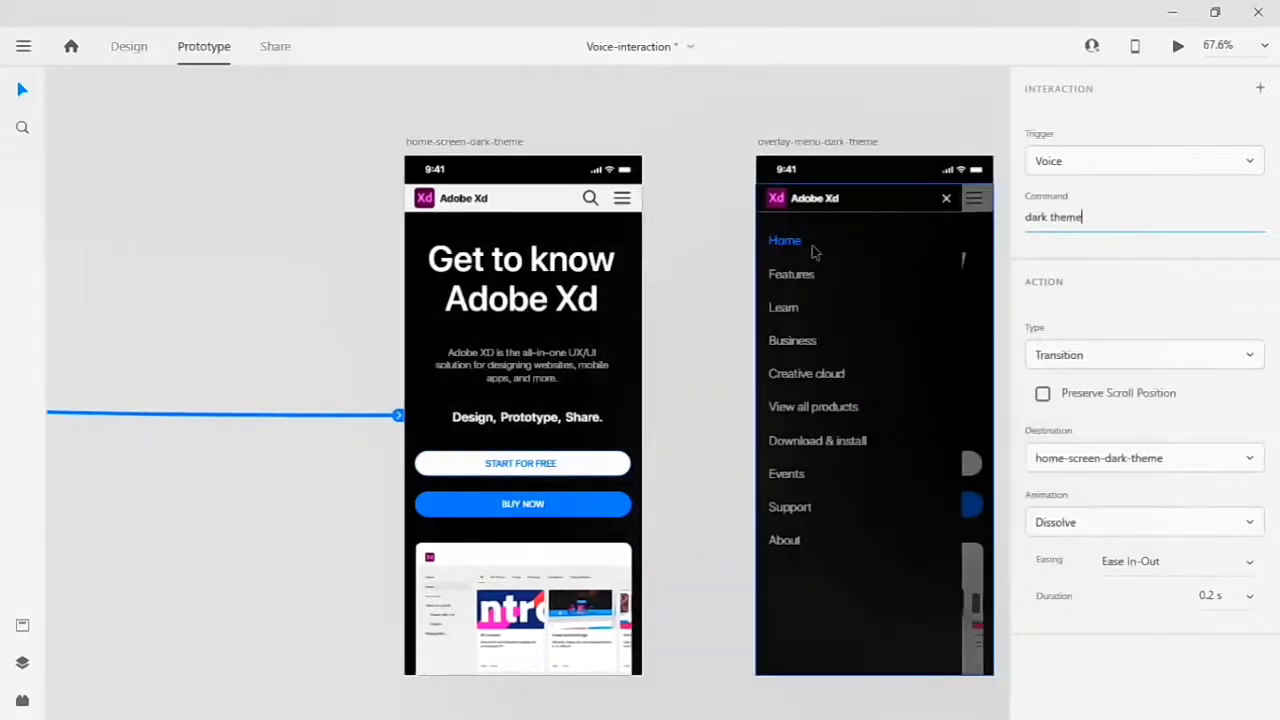
{"action": "left_click", "coordinate": [623, 200]}
{"action": "scroll", "coordinate": [623, 200], "scroll_direction": "right", "scroll_amount": 3}
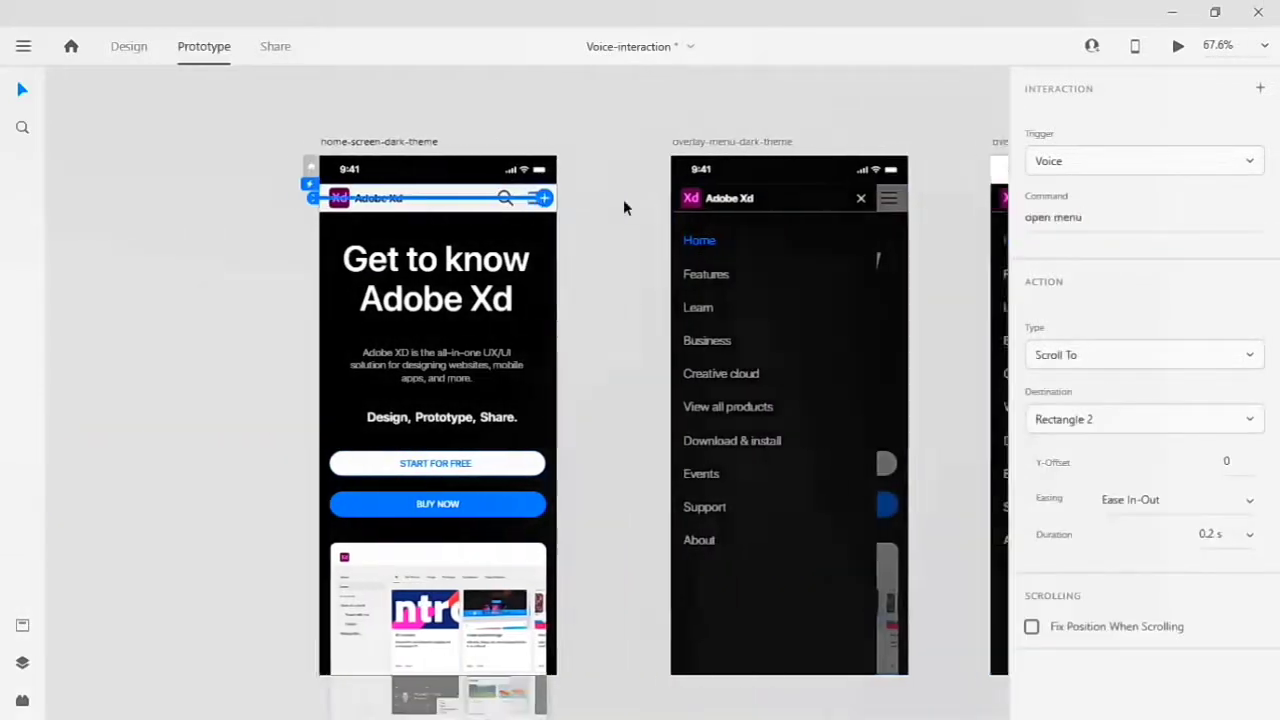
{"action": "left_click_drag", "start_coordinate": [531, 197], "coordinate": [766, 317]}
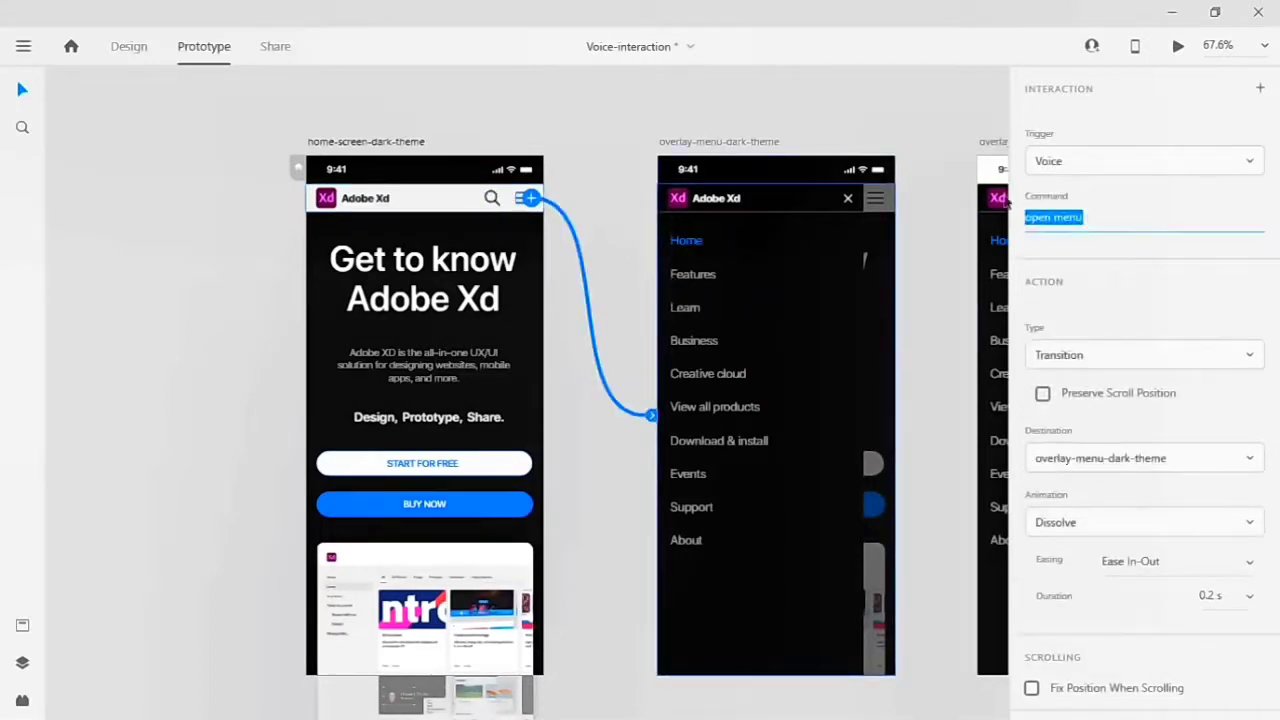
{"action": "left_click", "coordinate": [1127, 224]}
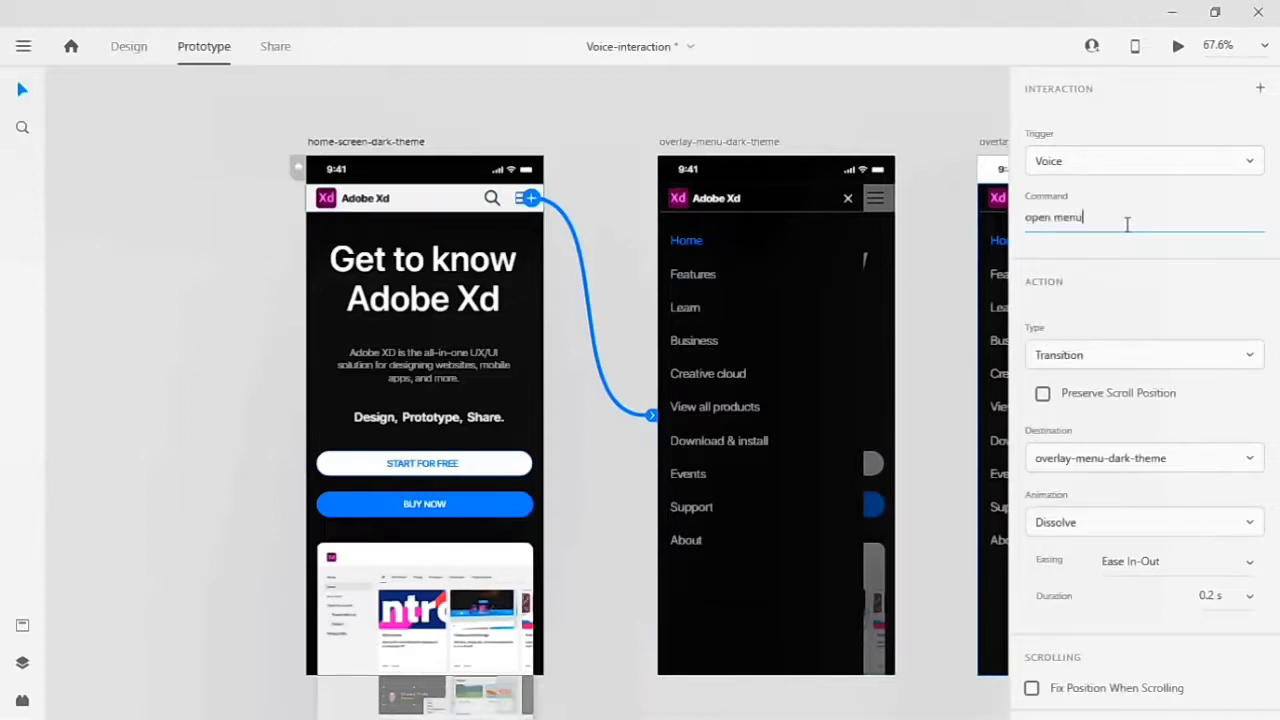
{"action": "left_click", "coordinate": [1124, 365]}
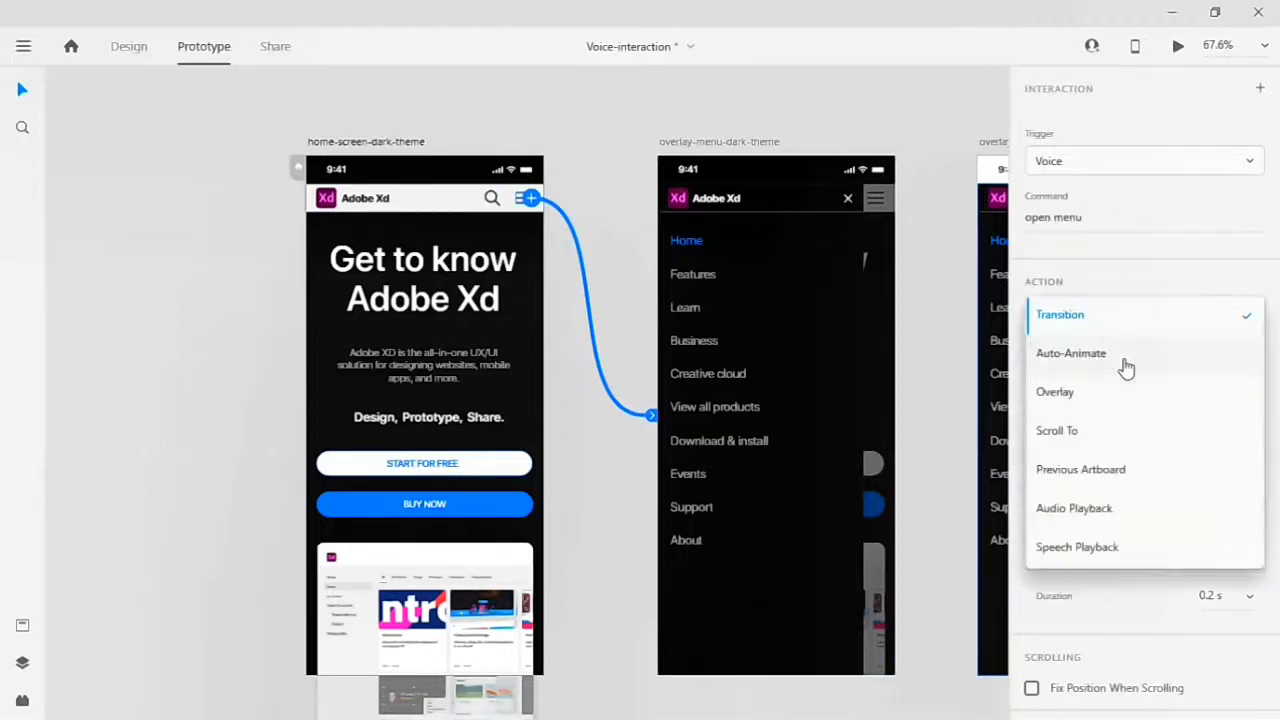
{"action": "left_click", "coordinate": [1089, 316]}
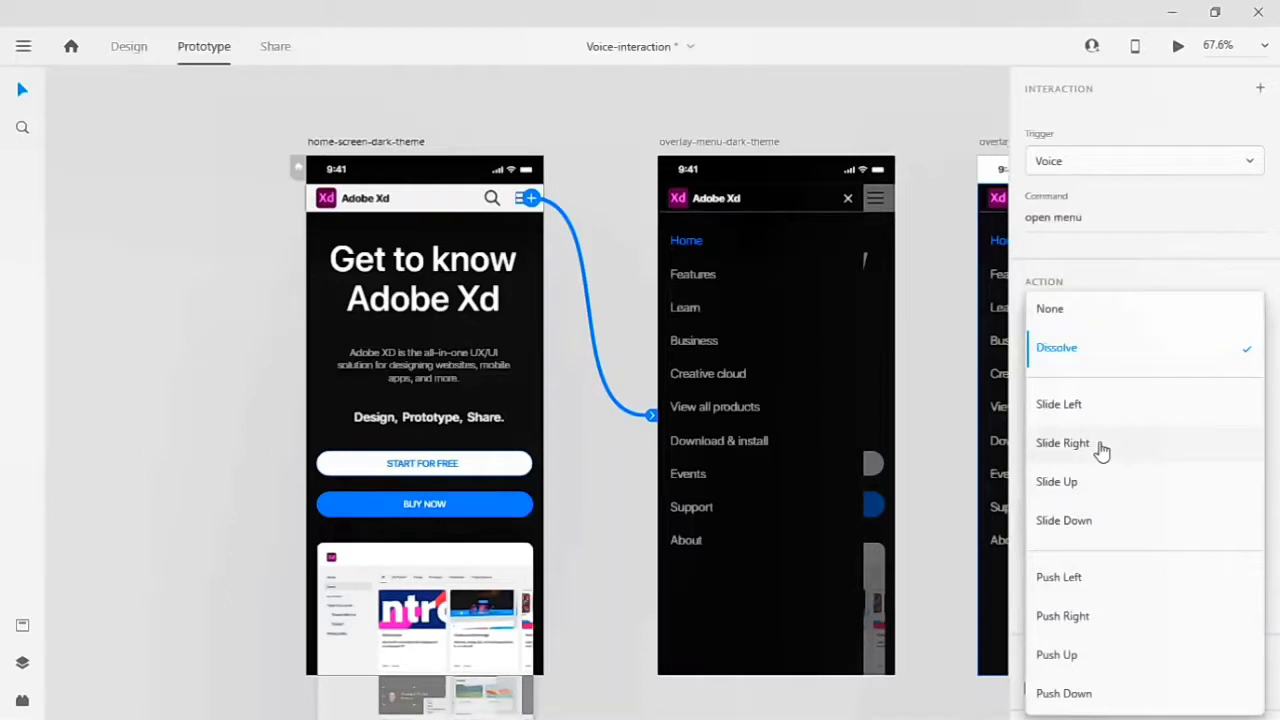
{"action": "left_click", "coordinate": [1101, 446]}
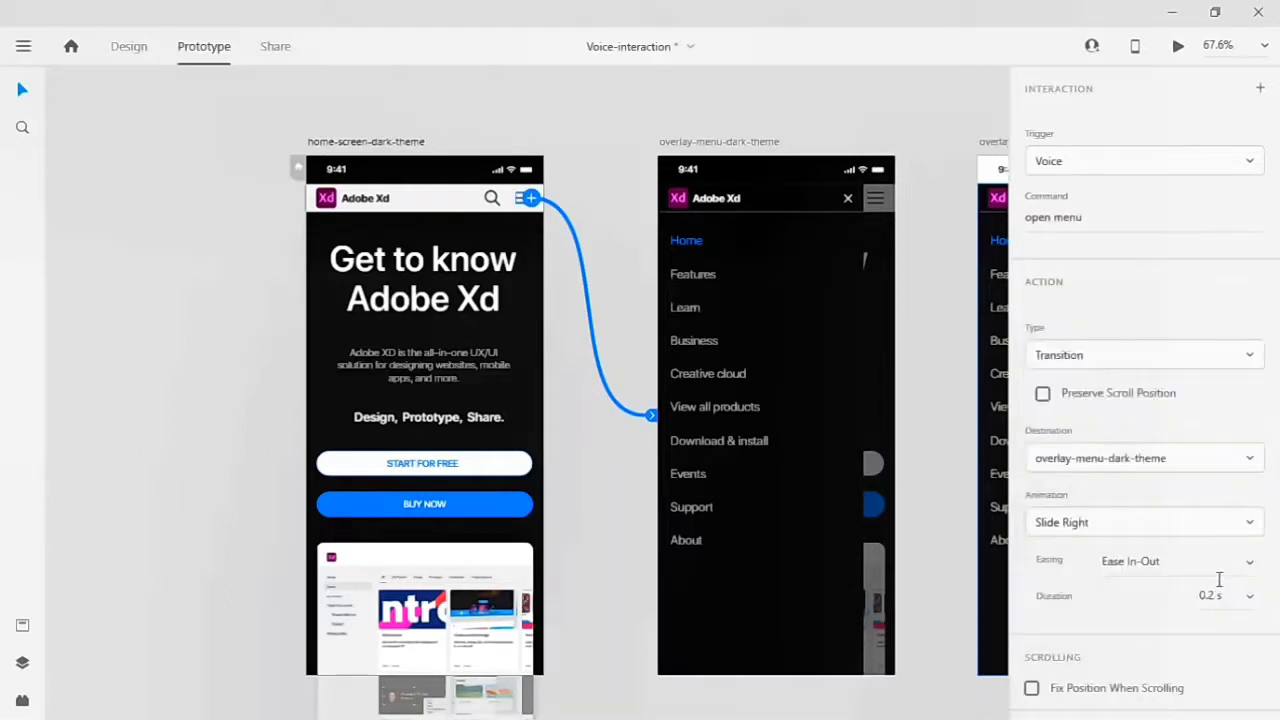
{"action": "left_click", "coordinate": [689, 146]}
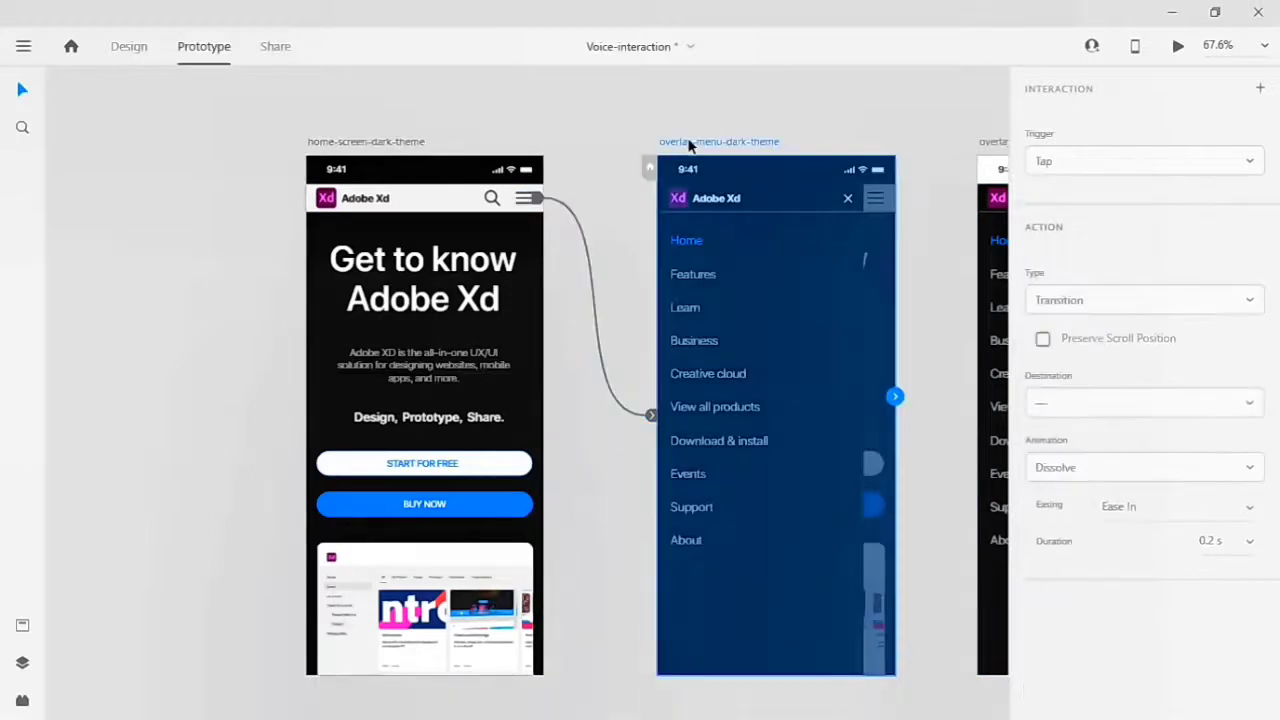
Wire the overlay menu's close X to home-screen-dark-theme with voice command 'close menu'.
{"action": "left_click", "coordinate": [848, 202]}
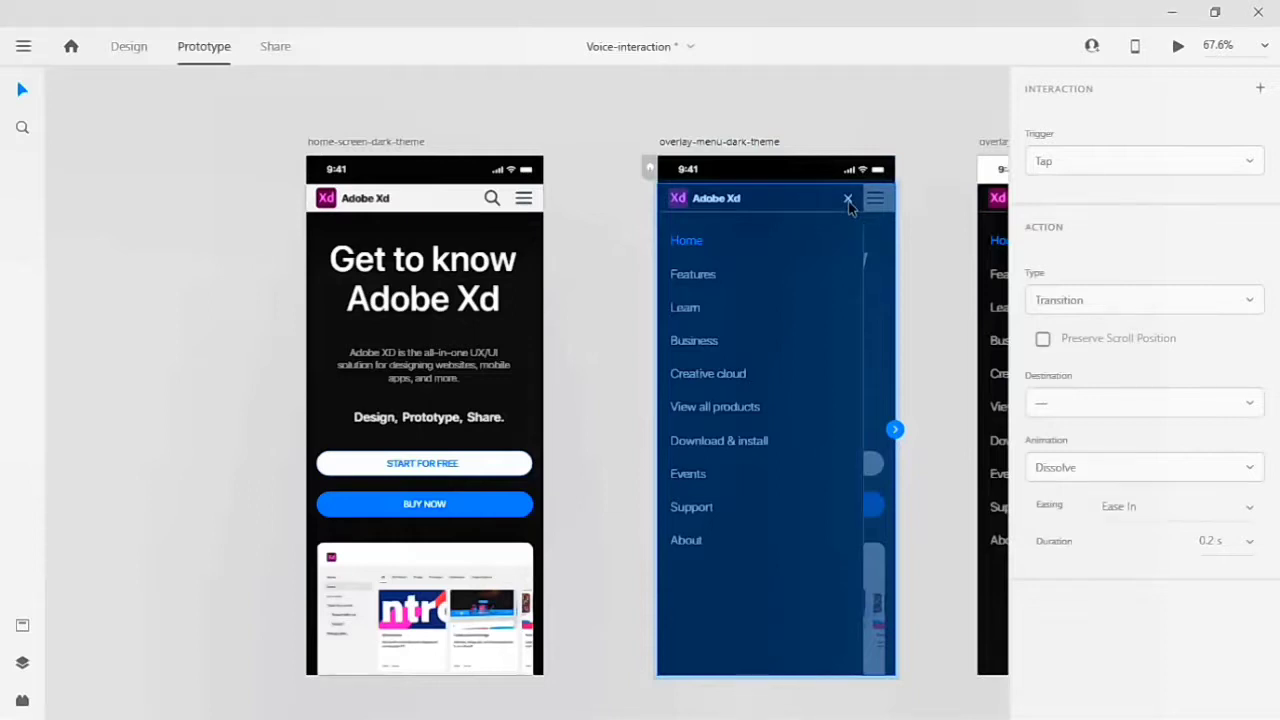
{"action": "double_click", "coordinate": [848, 202]}
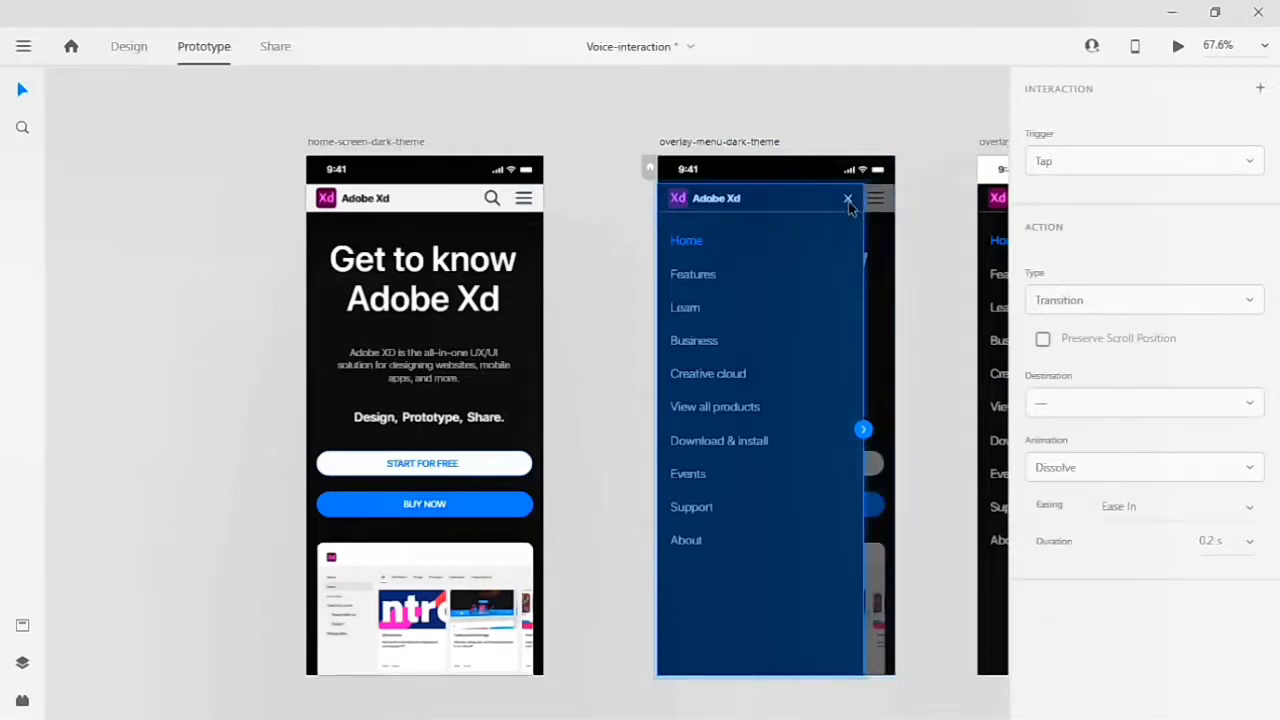
{"action": "left_click", "coordinate": [848, 202]}
{"action": "left_click_drag", "start_coordinate": [851, 198], "coordinate": [514, 317]}
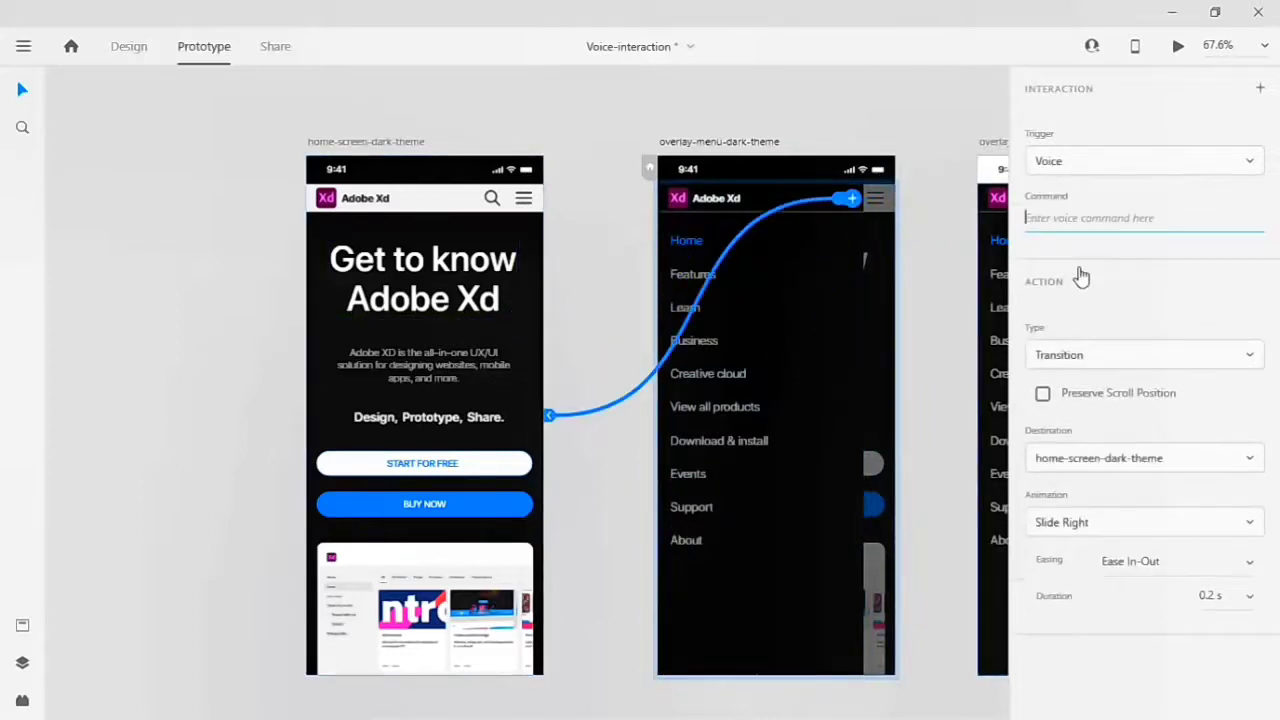
{"action": "type", "text": "close menu"}
Keep the Transition action and set the close link's animation to Slide Left.
{"action": "left_click", "coordinate": [1112, 362]}
{"action": "left_click", "coordinate": [1088, 322]}
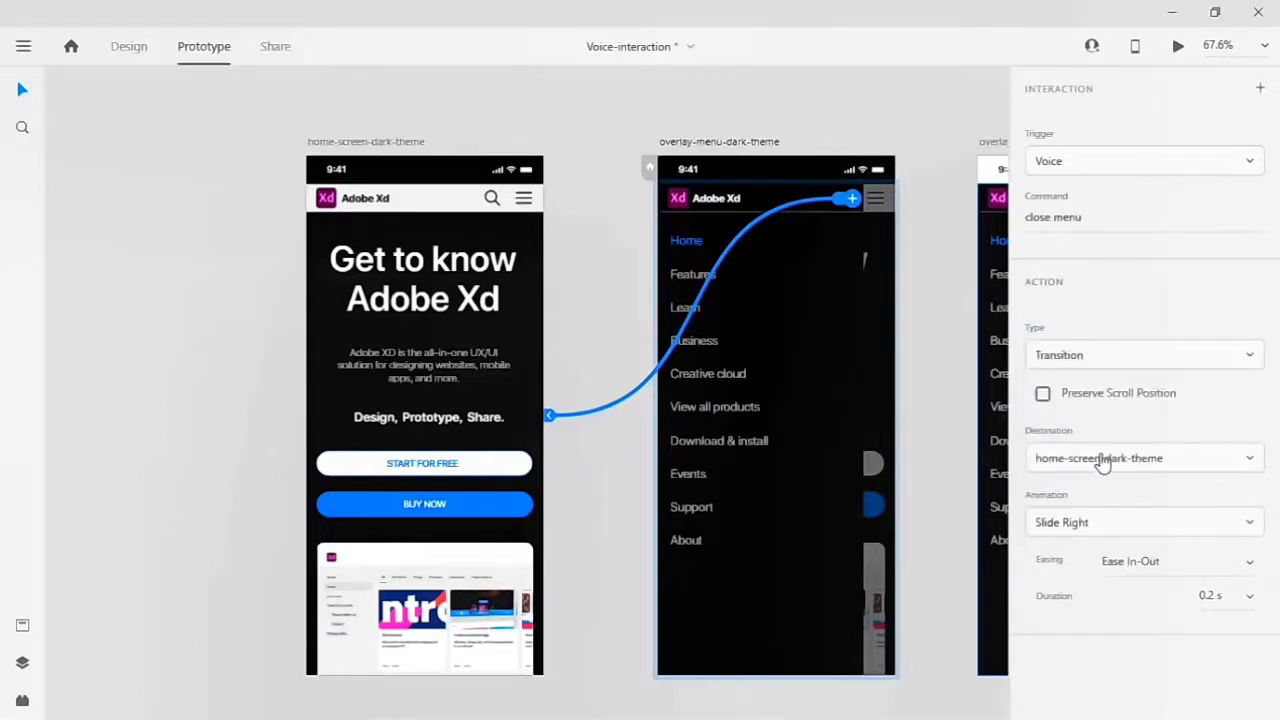
{"action": "left_click", "coordinate": [1094, 524]}
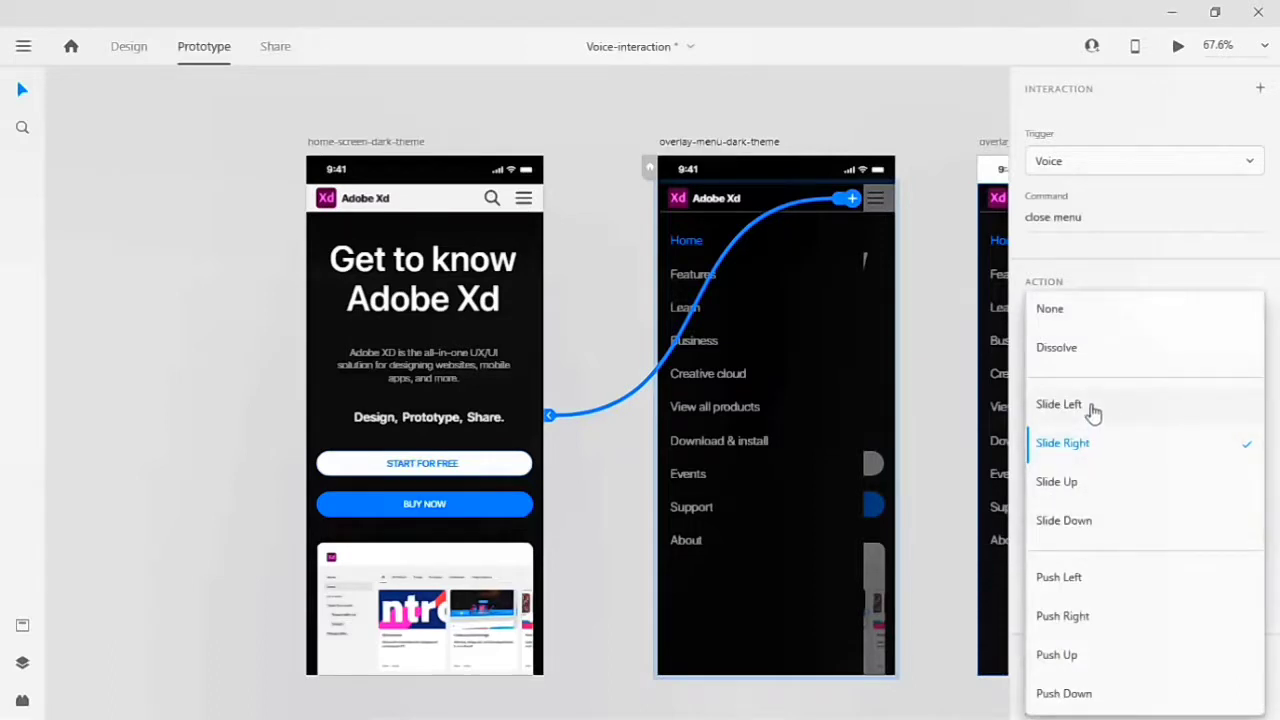
{"action": "left_click", "coordinate": [1093, 407]}
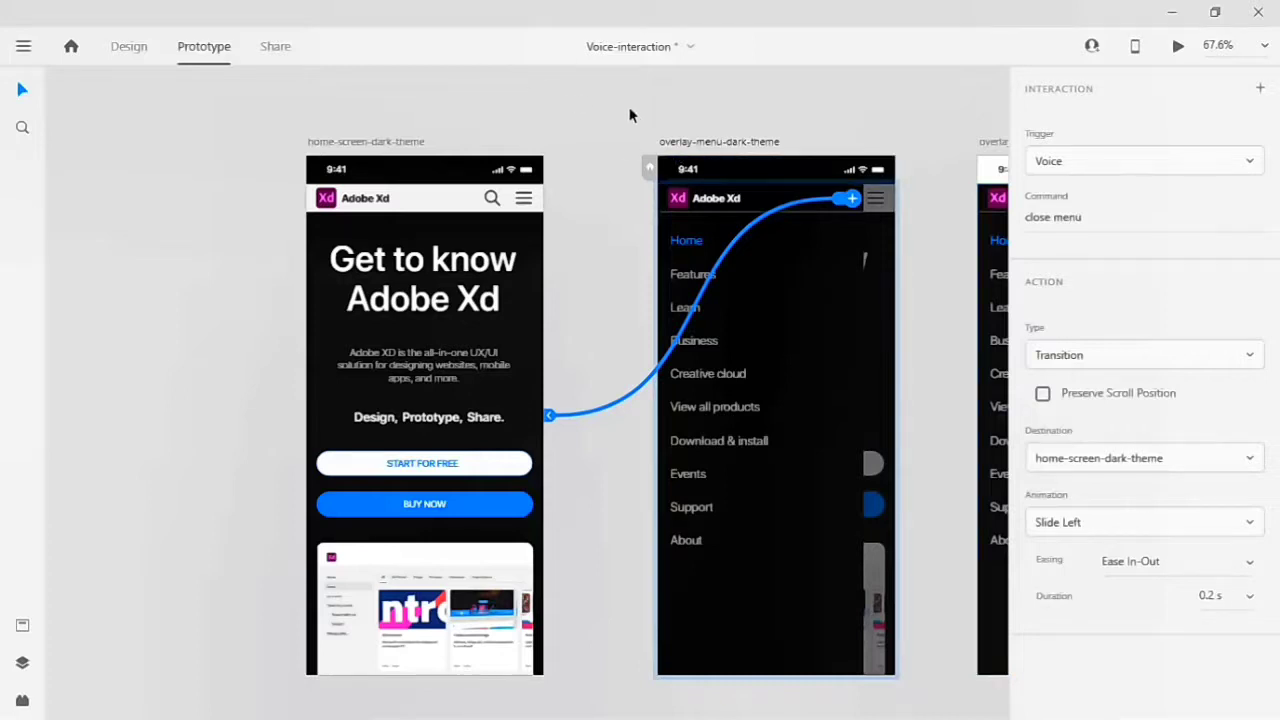
{"action": "scroll", "coordinate": [631, 110], "scroll_direction": "right", "scroll_amount": 2}
{"action": "scroll", "coordinate": [631, 109], "scroll_direction": "left", "scroll_amount": 6}
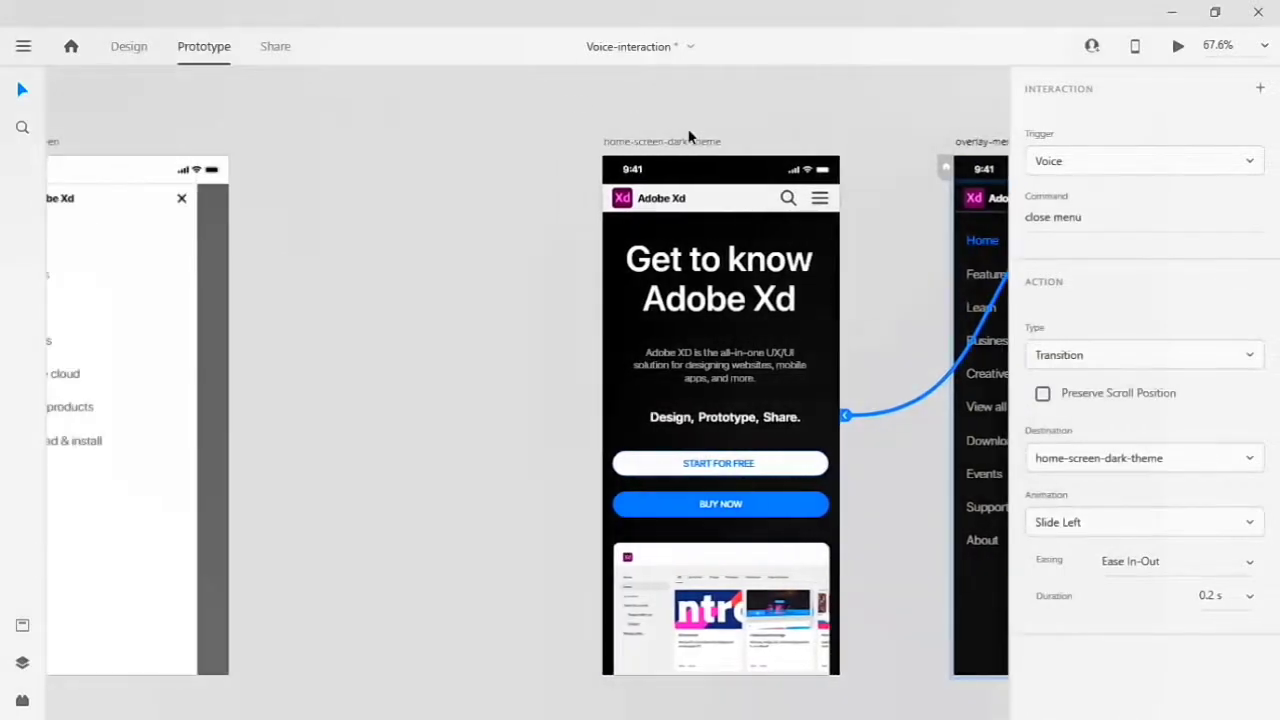
Wire home-screen-dark-theme to home-screen with voice command 'light theme' and Dissolve animation.
{"action": "left_click", "coordinate": [686, 142]}
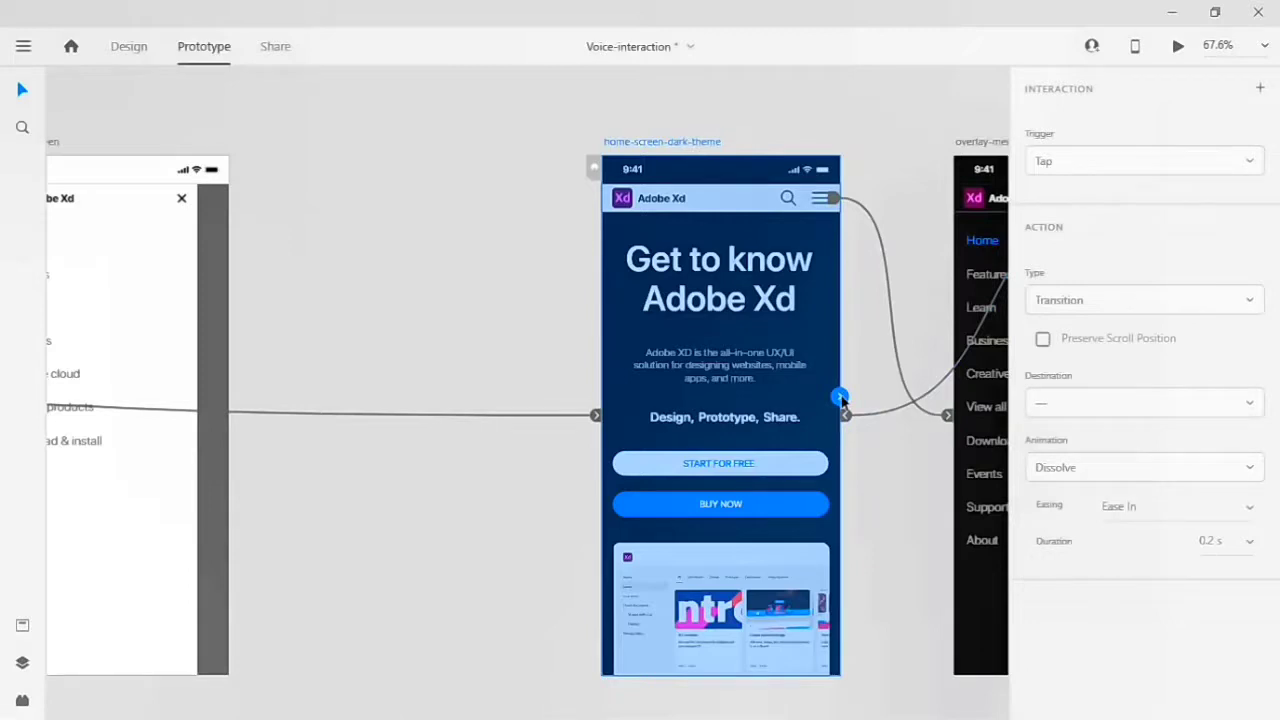
{"action": "left_click_drag", "start_coordinate": [840, 397], "coordinate": [418, 300]}
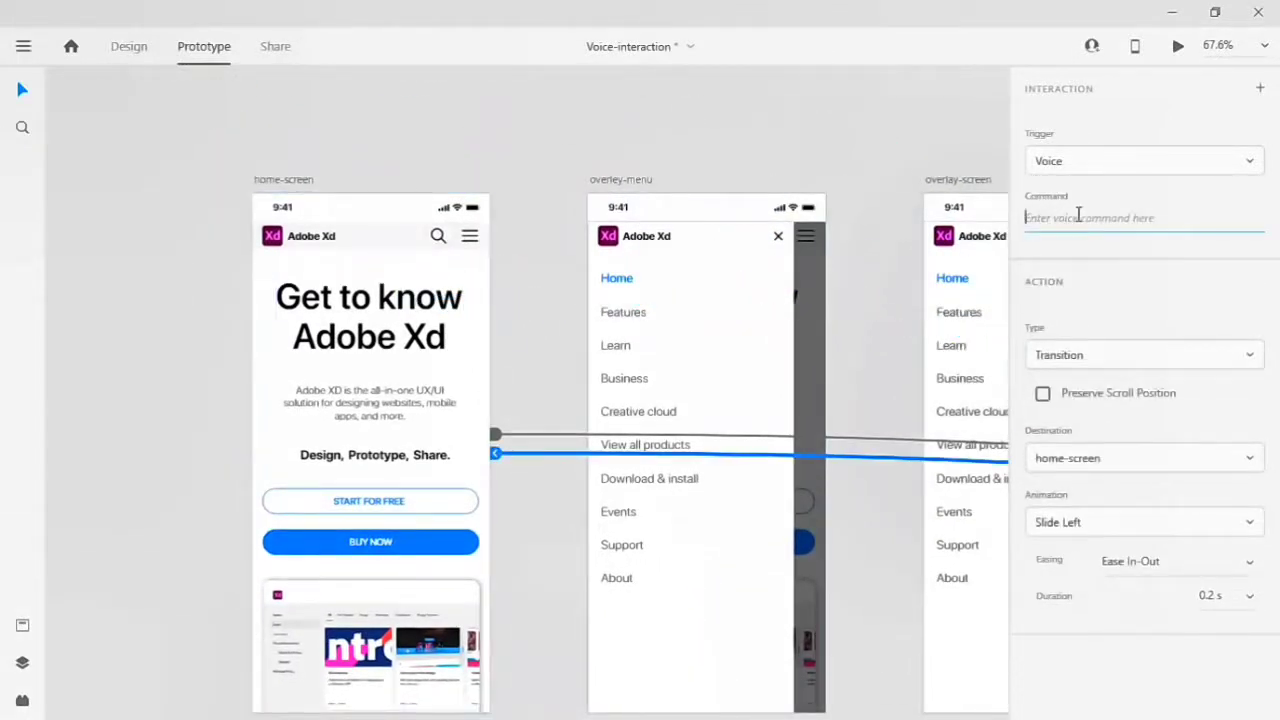
{"action": "type", "text": "light theme"}
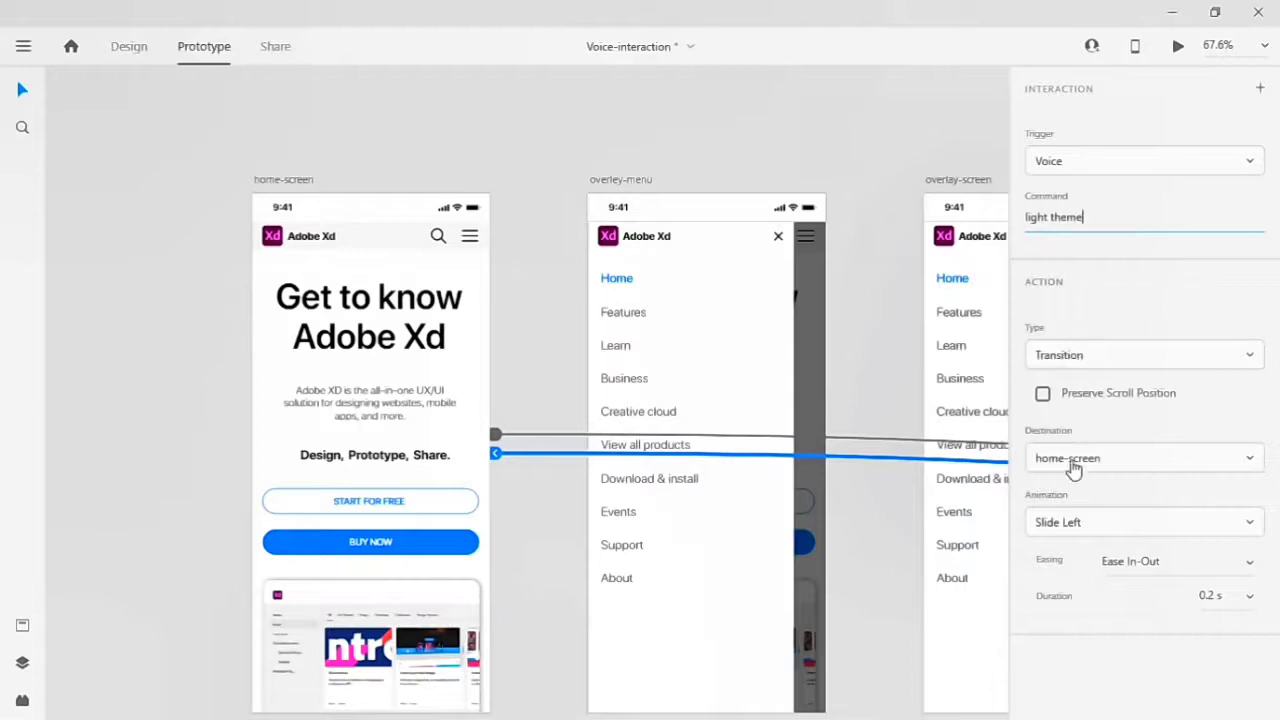
{"action": "left_click", "coordinate": [1083, 530]}
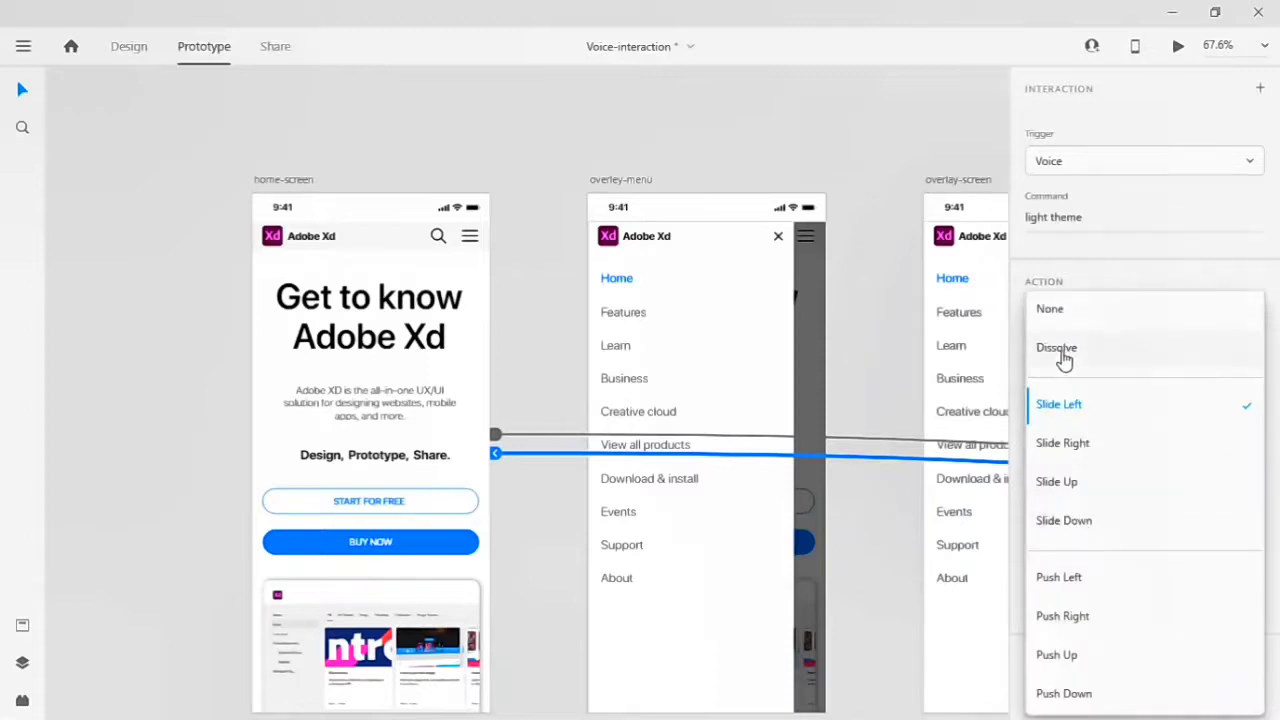
{"action": "left_click", "coordinate": [1060, 349]}
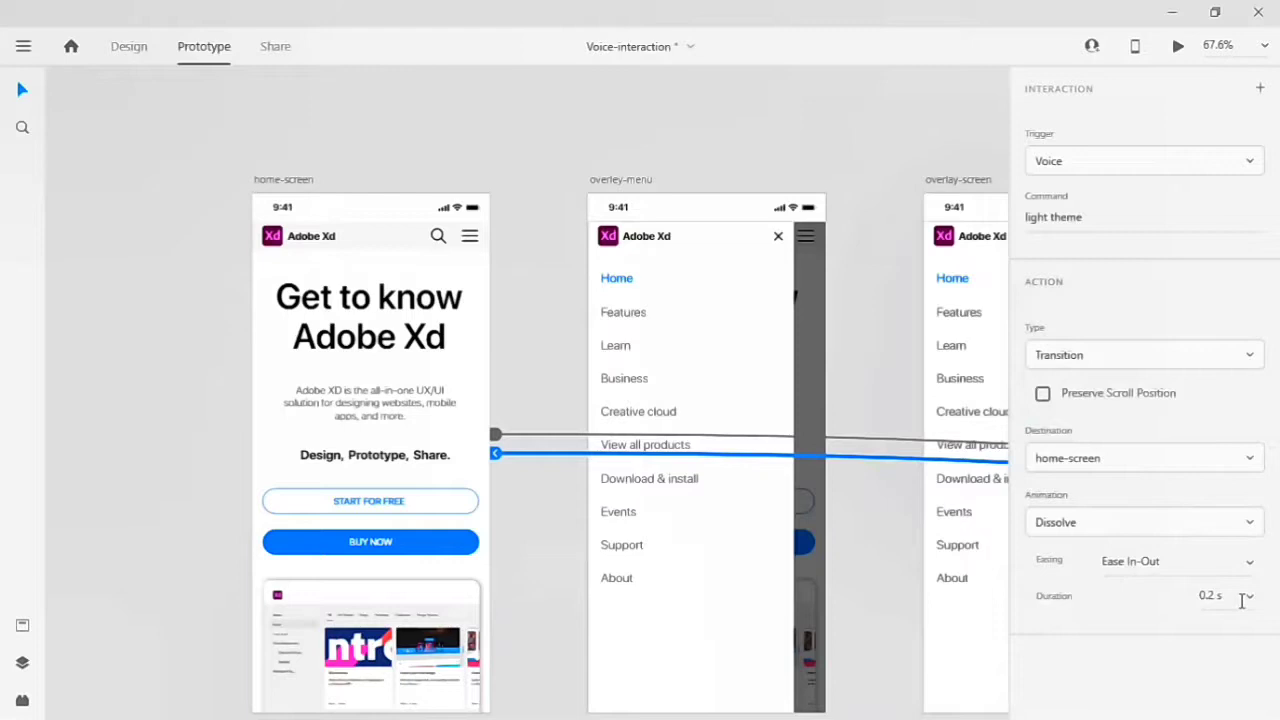
{"action": "scroll", "coordinate": [532, 316], "scroll_direction": "left", "scroll_amount": 5}
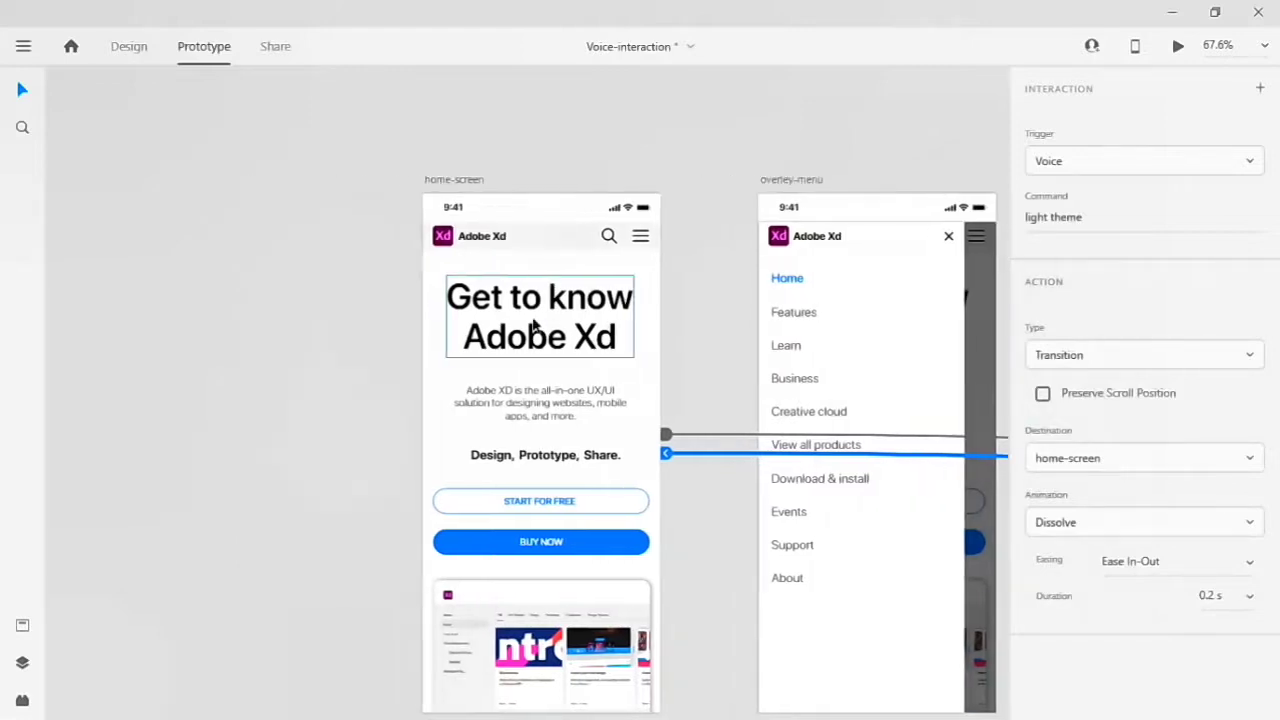
Check Interaction-screen's voice link, switch to Design, and launch the desktop preview.
{"action": "scroll", "coordinate": [533, 320], "scroll_direction": "left", "scroll_amount": 10}
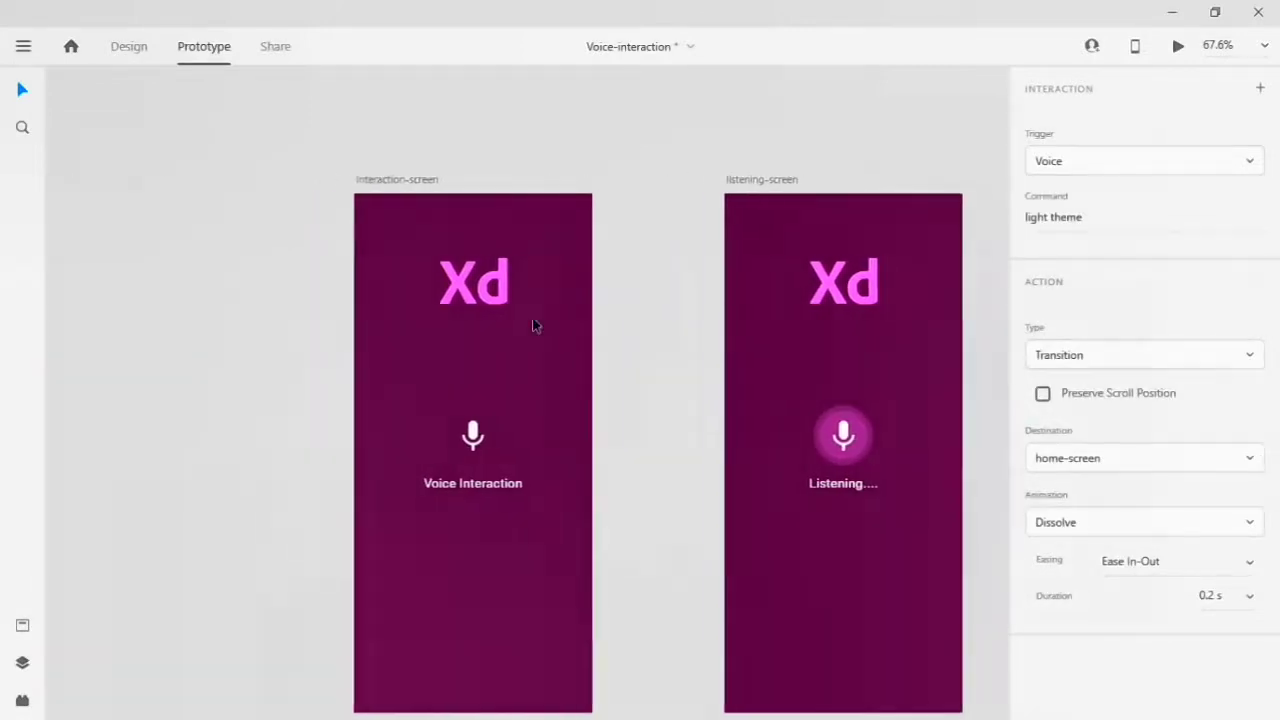
{"action": "left_click", "coordinate": [397, 178]}
{"action": "scroll", "coordinate": [397, 182], "scroll_direction": "down", "scroll_amount": 1}
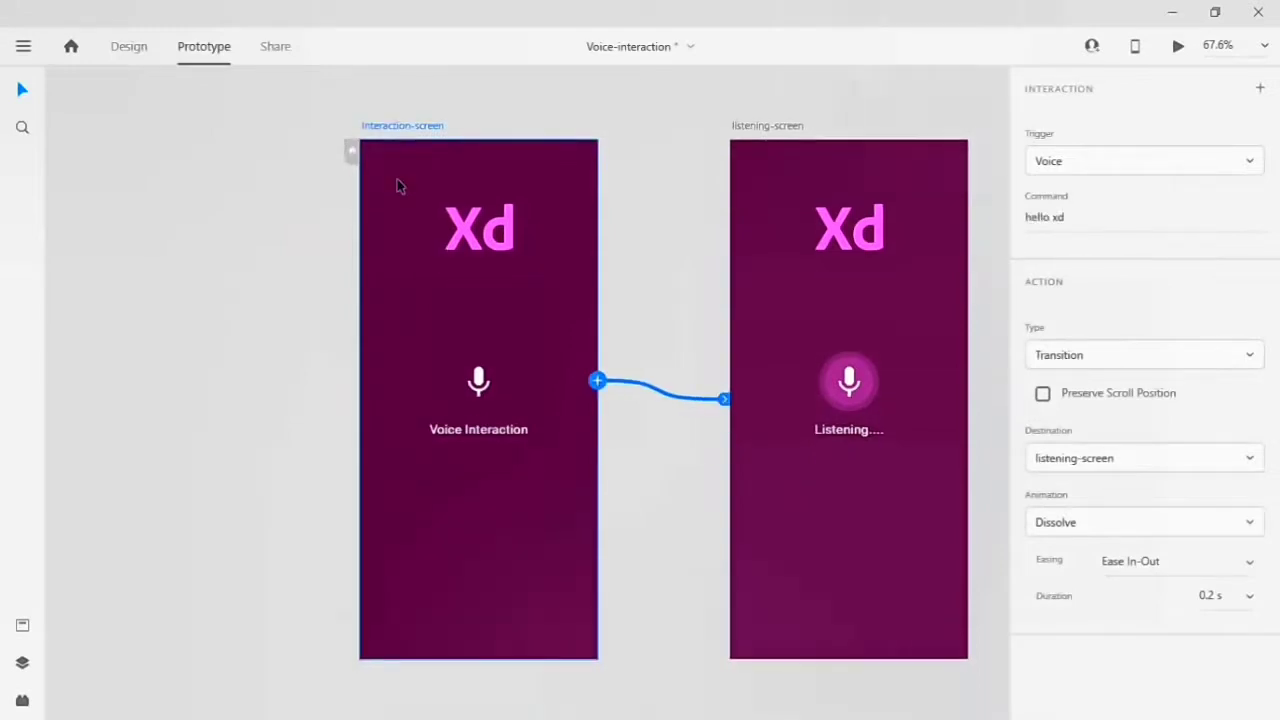
{"action": "left_click", "coordinate": [129, 47]}
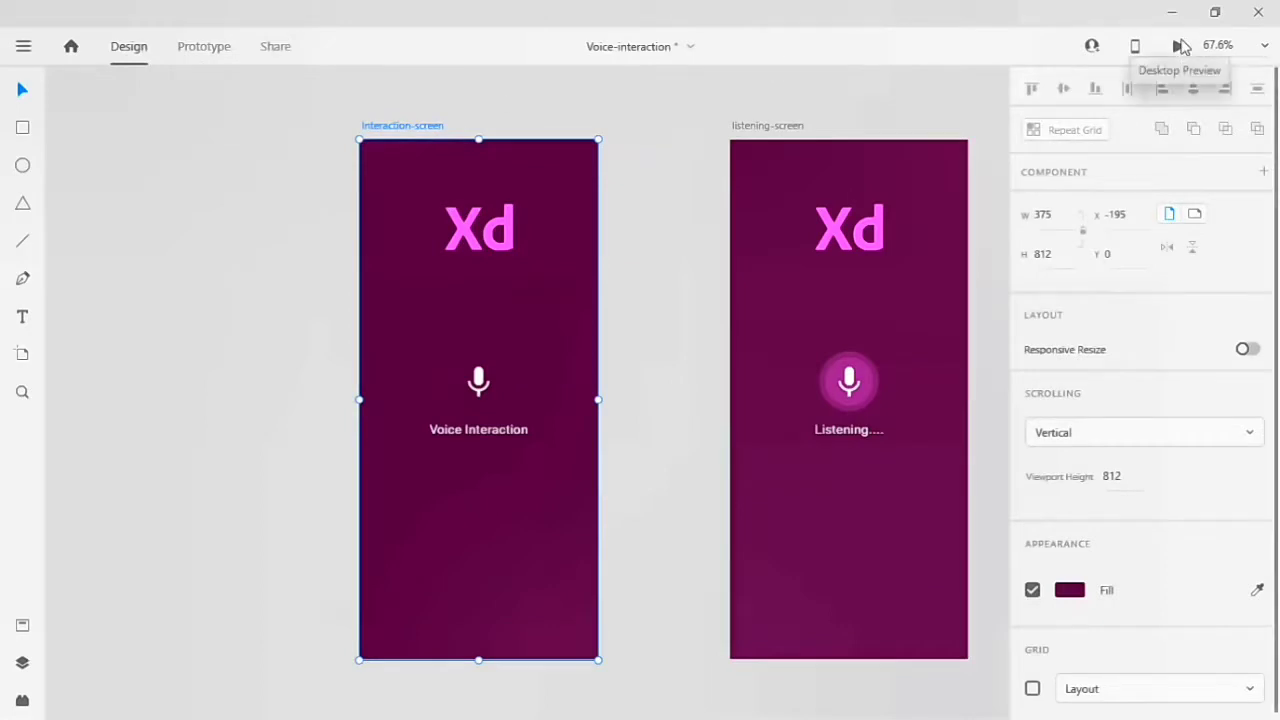
{"action": "left_click", "coordinate": [1179, 46]}
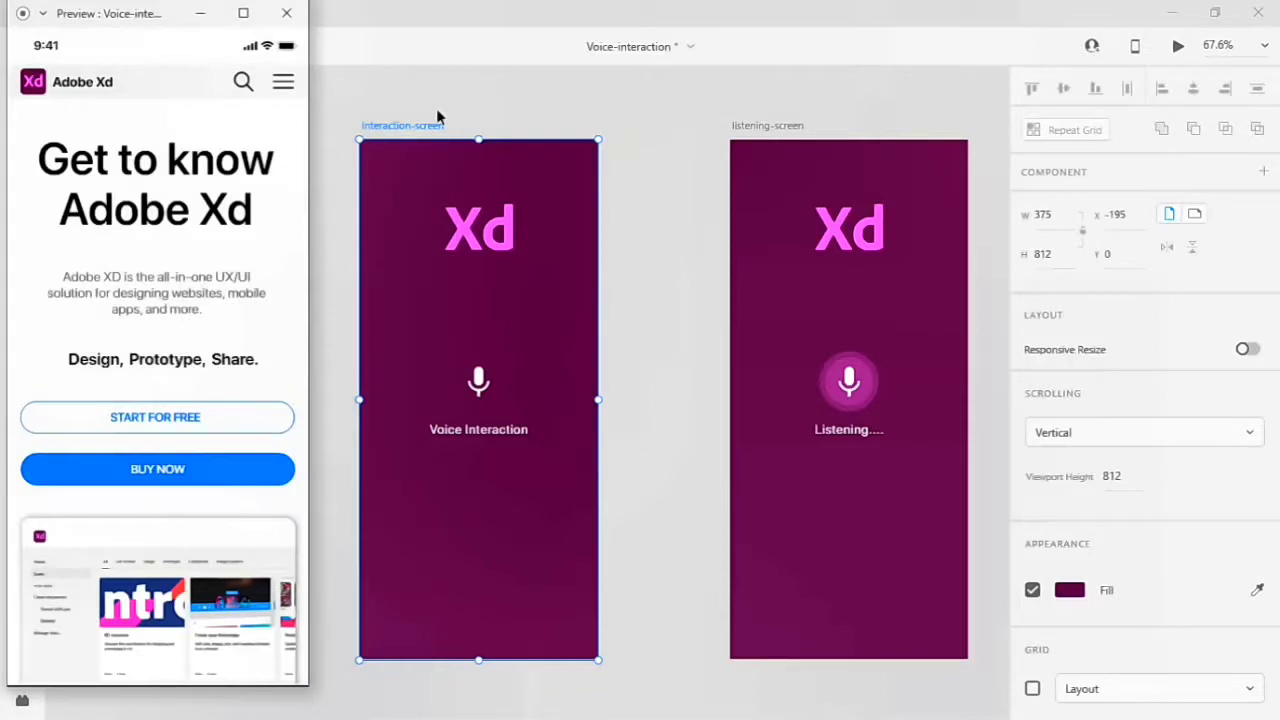
{"action": "left_click", "coordinate": [287, 13]}
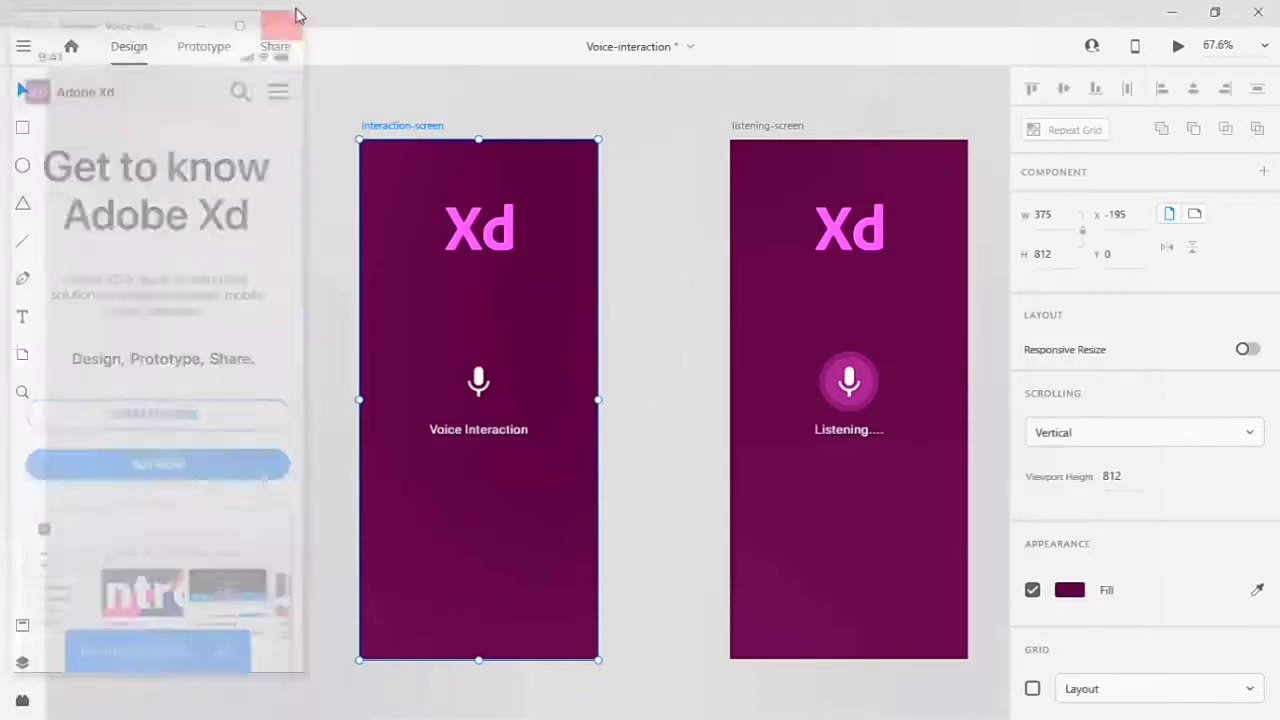
Back in Prototype mode, review the Trigger options twice, leaving Voice selected.
{"action": "scroll", "coordinate": [688, 346], "scroll_direction": "right", "scroll_amount": 10}
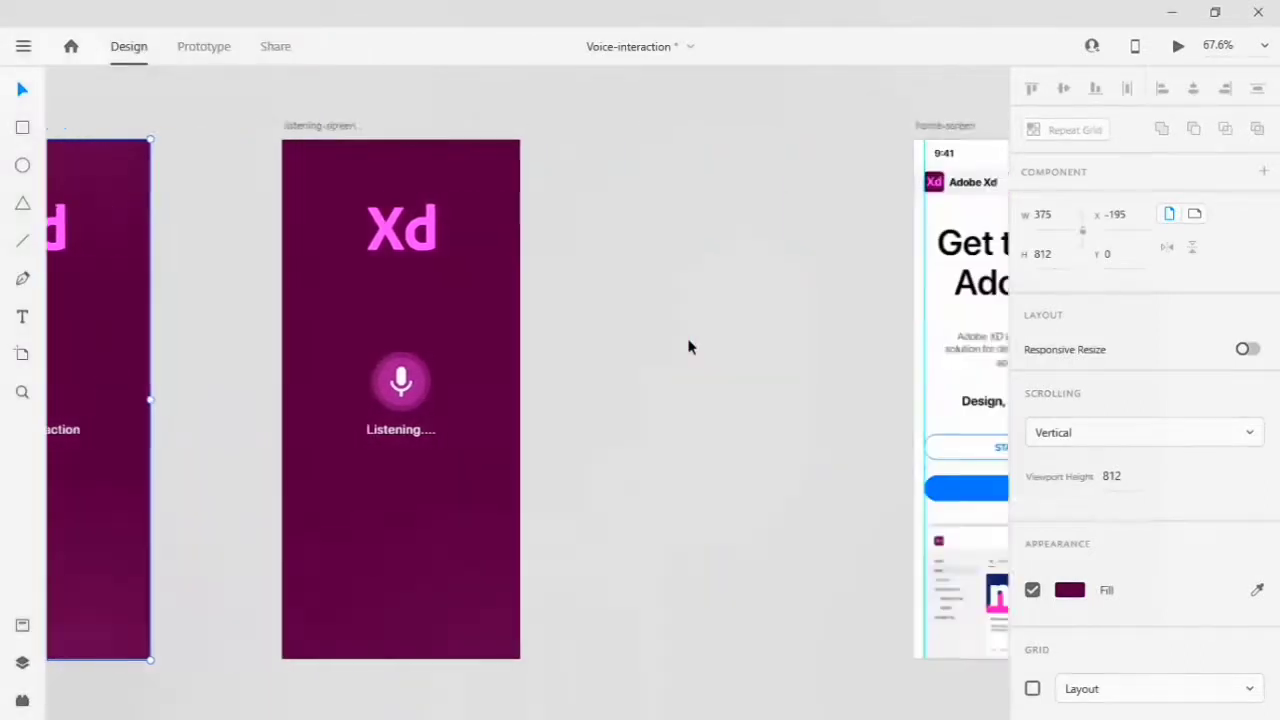
{"action": "scroll", "coordinate": [688, 346], "scroll_direction": "right", "scroll_amount": 20}
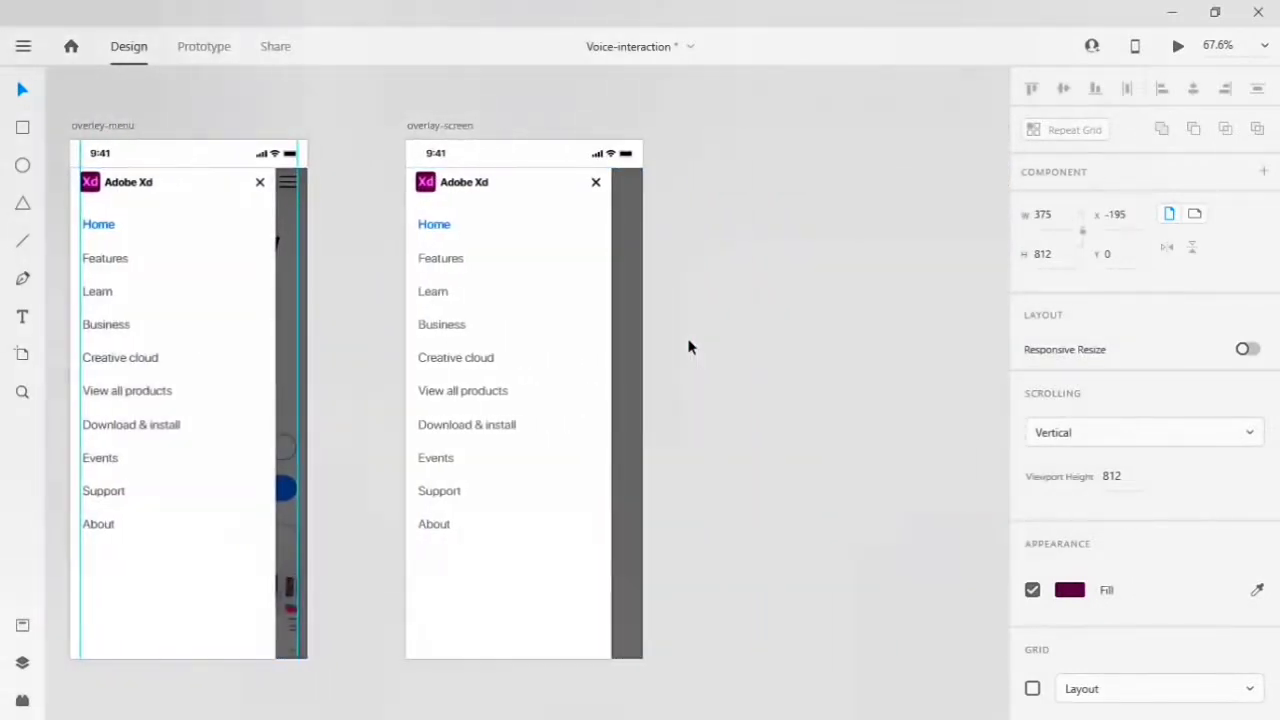
{"action": "scroll", "coordinate": [688, 346], "scroll_direction": "right", "scroll_amount": 20}
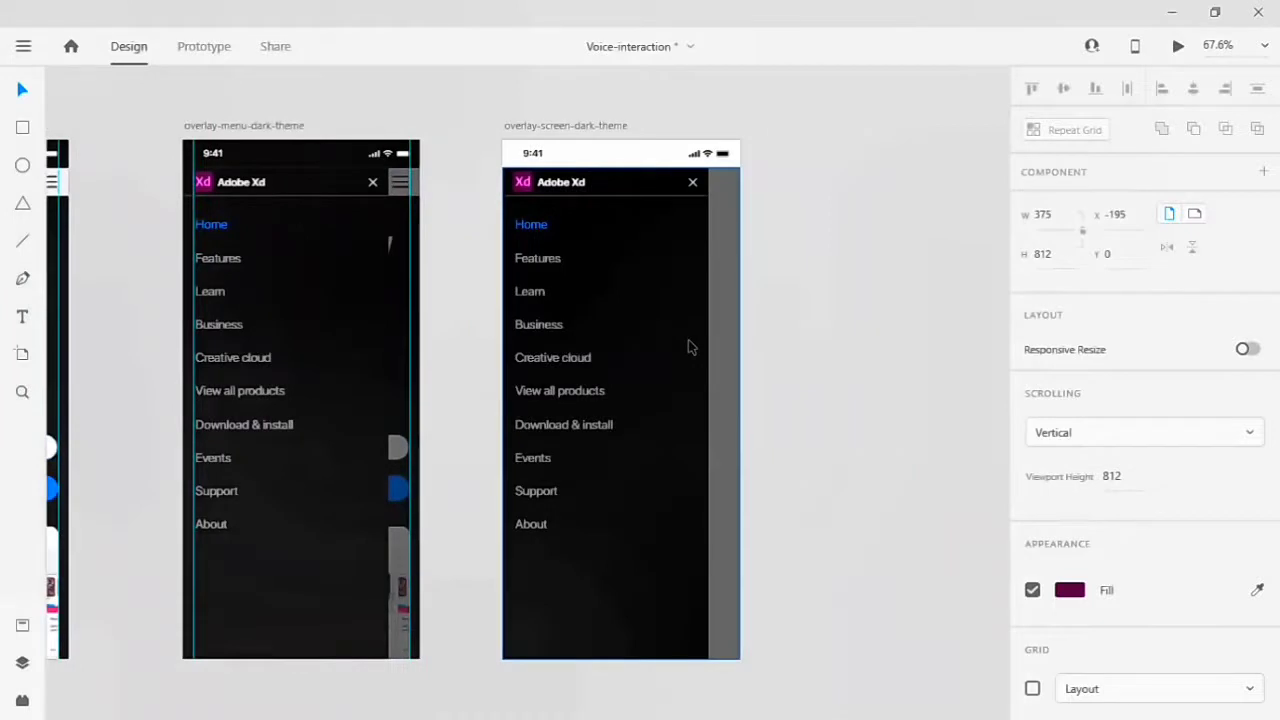
{"action": "scroll", "coordinate": [688, 346], "scroll_direction": "left", "scroll_amount": 20}
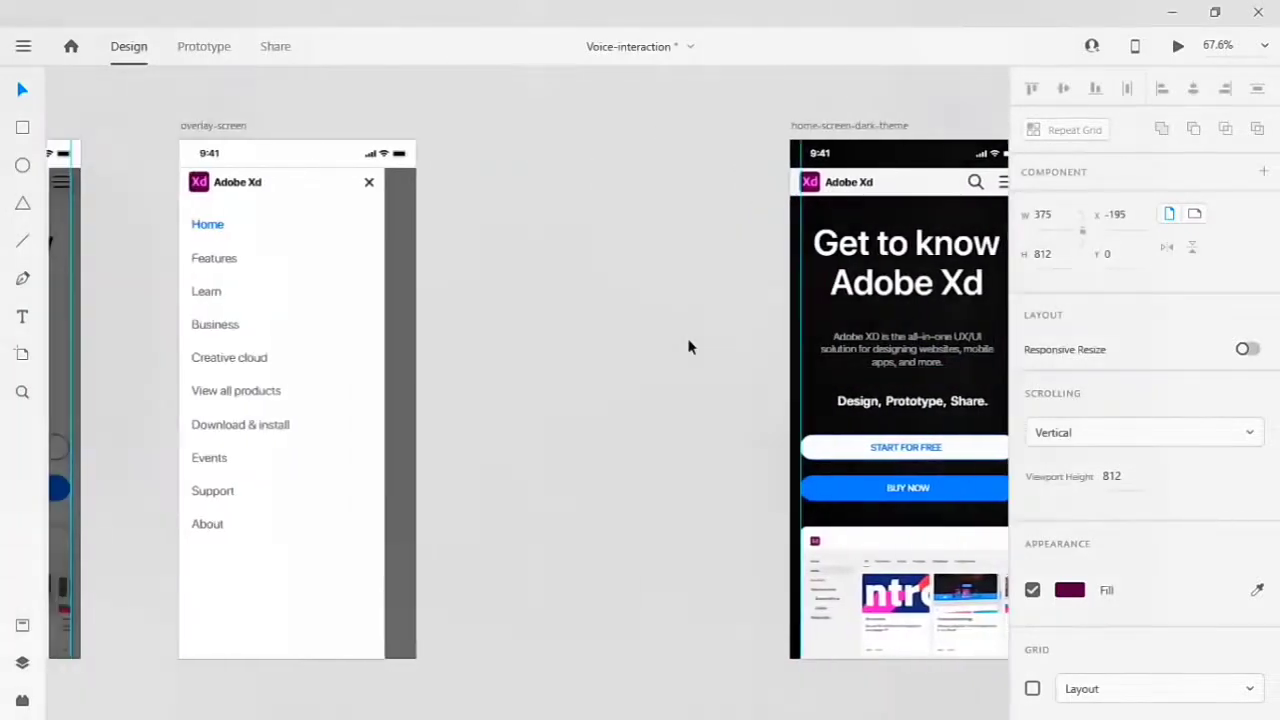
{"action": "scroll", "coordinate": [688, 346], "scroll_direction": "left", "scroll_amount": 6}
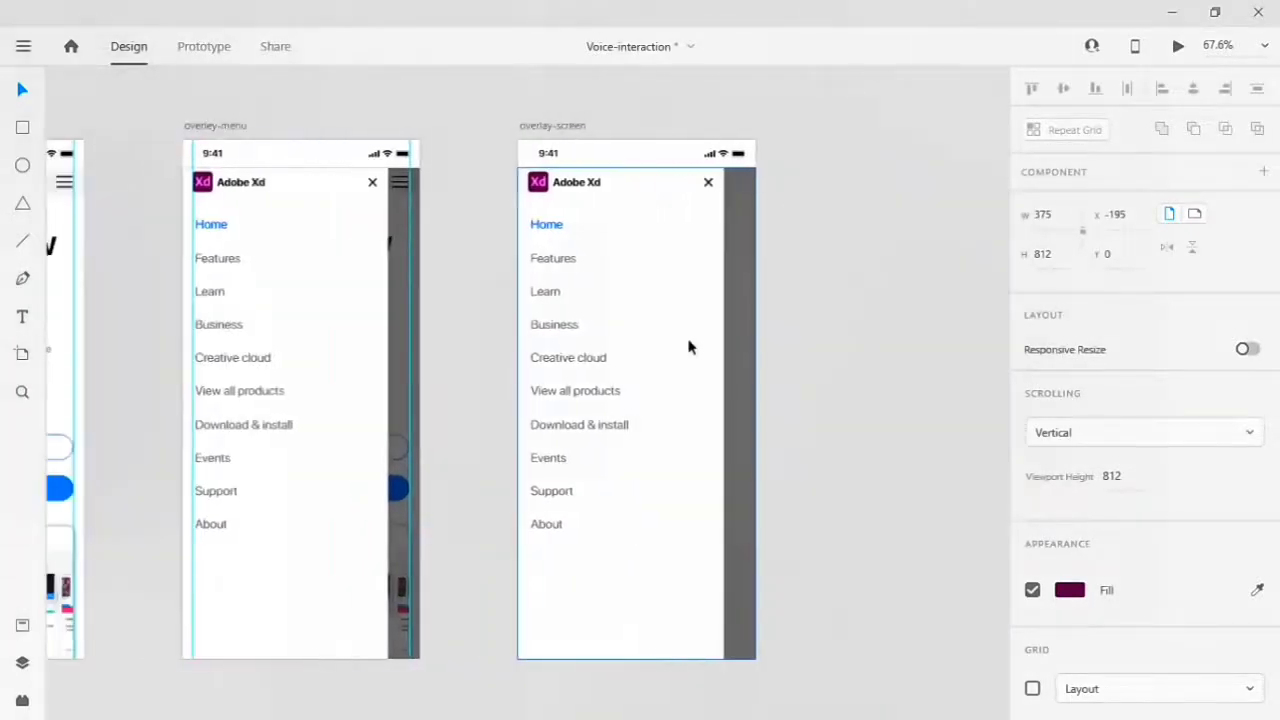
{"action": "left_click", "coordinate": [205, 47]}
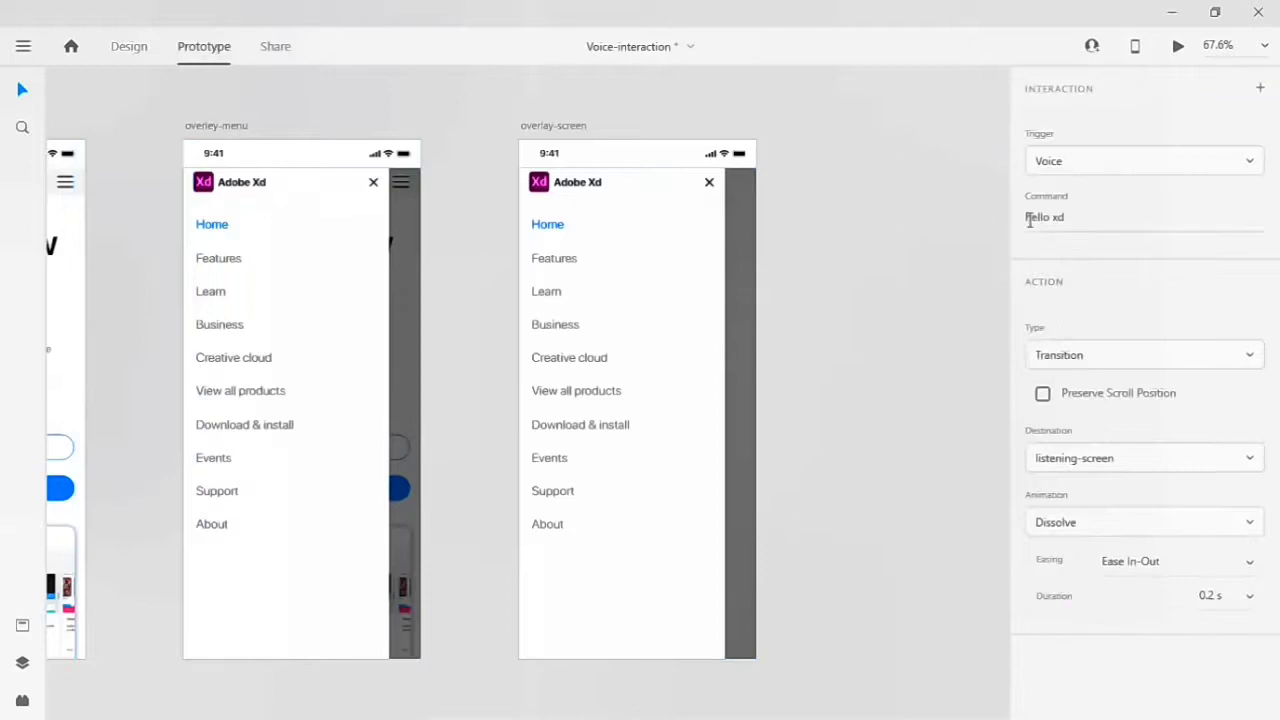
{"action": "left_click", "coordinate": [1108, 166]}
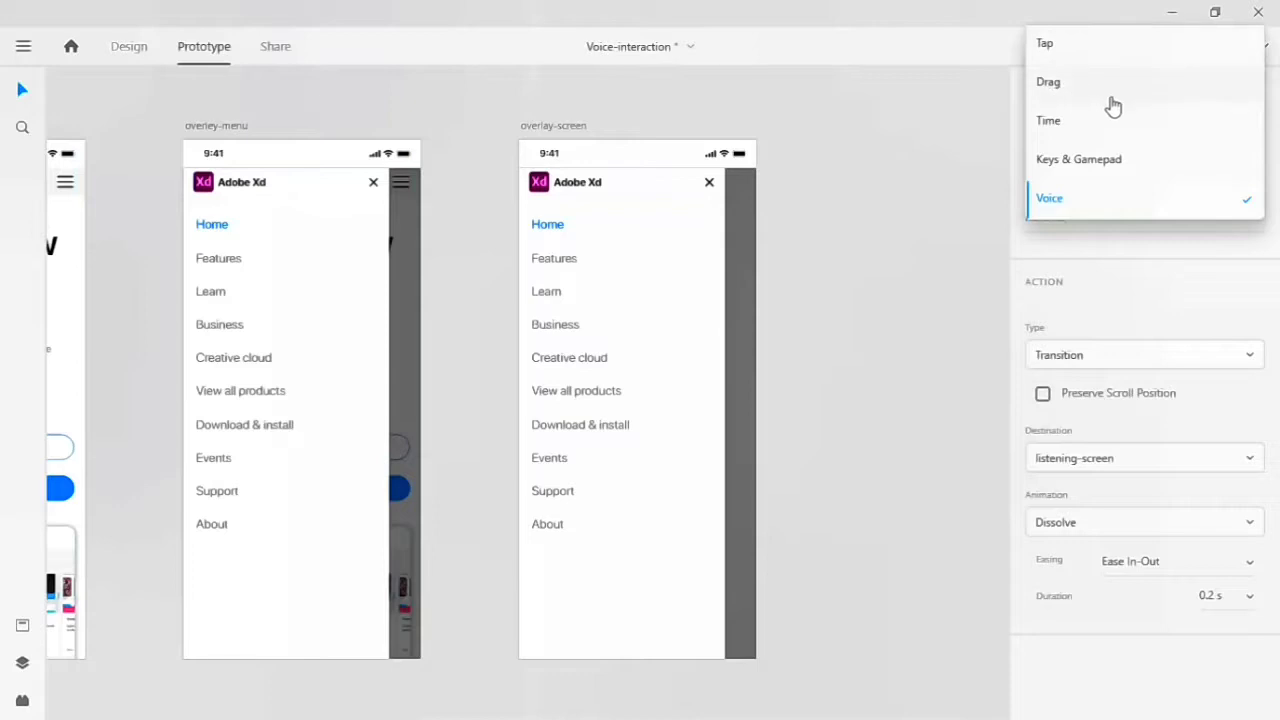
{"action": "left_click", "coordinate": [756, 133]}
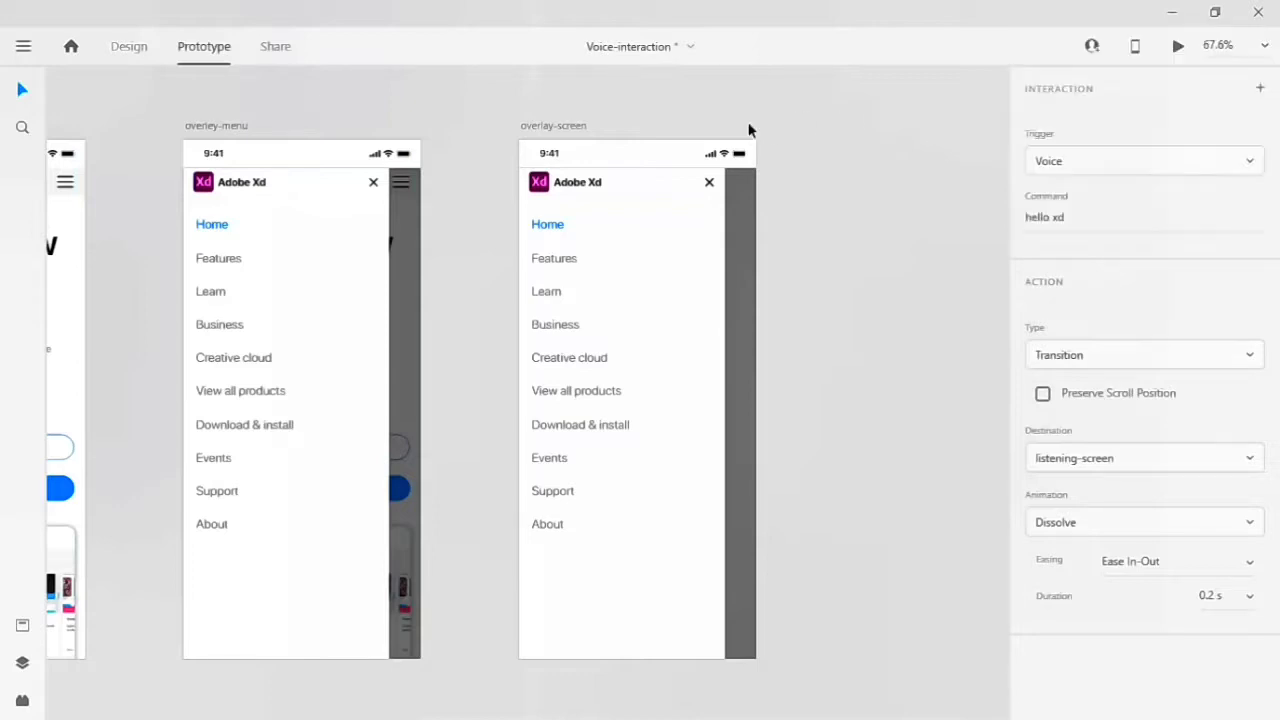
{"action": "scroll", "coordinate": [751, 129], "scroll_direction": "left", "scroll_amount": 10}
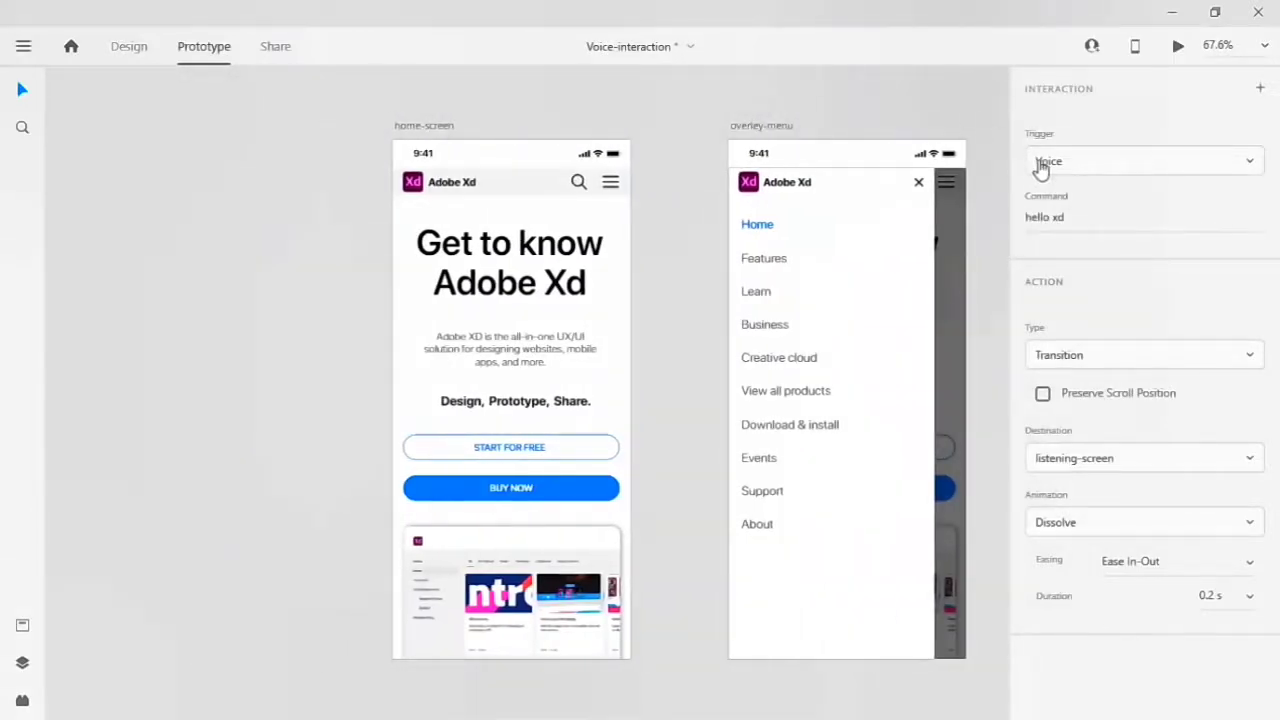
{"action": "left_click", "coordinate": [1073, 168]}
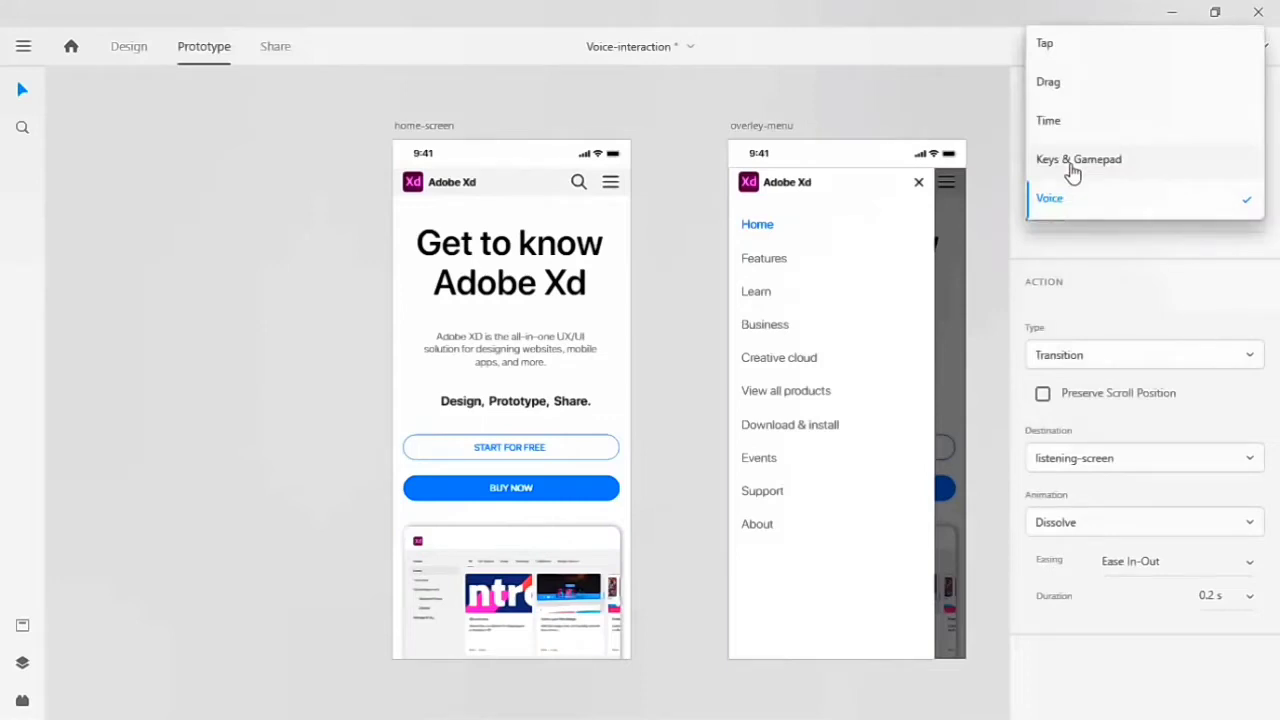
{"action": "left_click", "coordinate": [662, 214]}
Pan across the artboards to review the 'hello xd' voice link to listening-screen.
{"action": "scroll", "coordinate": [662, 214], "scroll_direction": "right", "scroll_amount": 10}
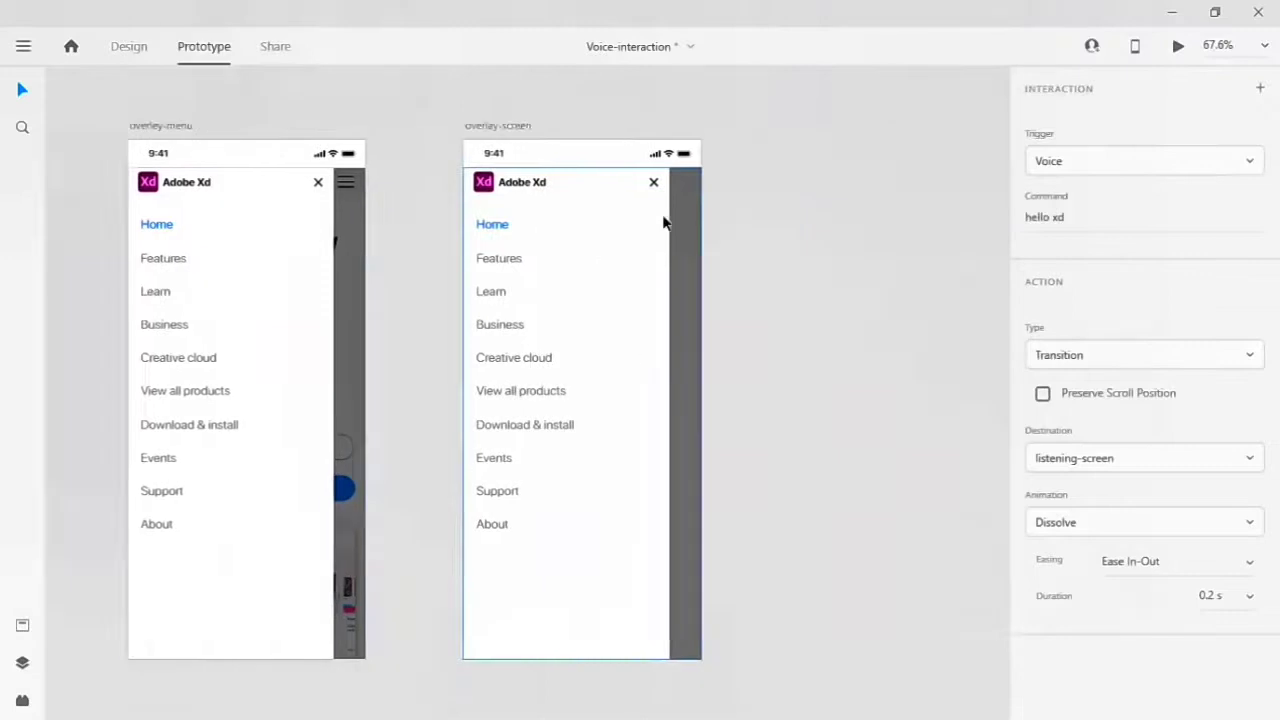
{"action": "scroll", "coordinate": [662, 222], "scroll_direction": "right", "scroll_amount": 12}
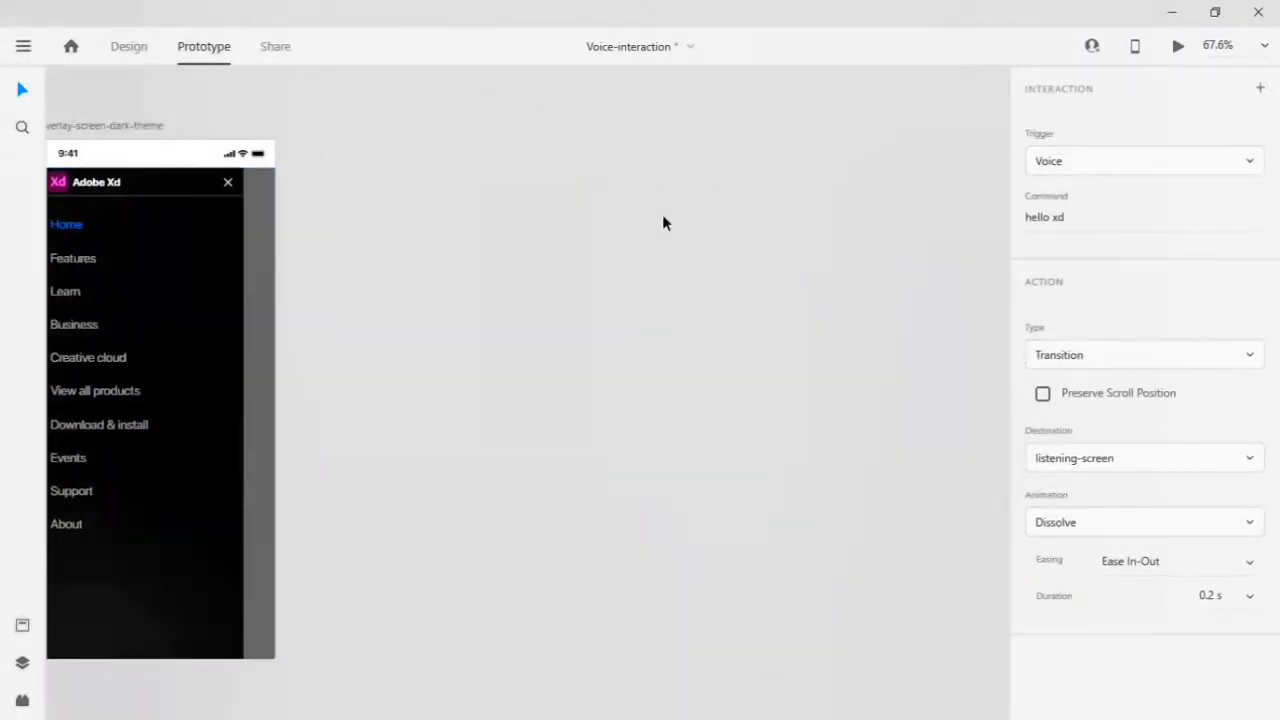
{"action": "scroll", "coordinate": [663, 222], "scroll_direction": "left", "scroll_amount": 15}
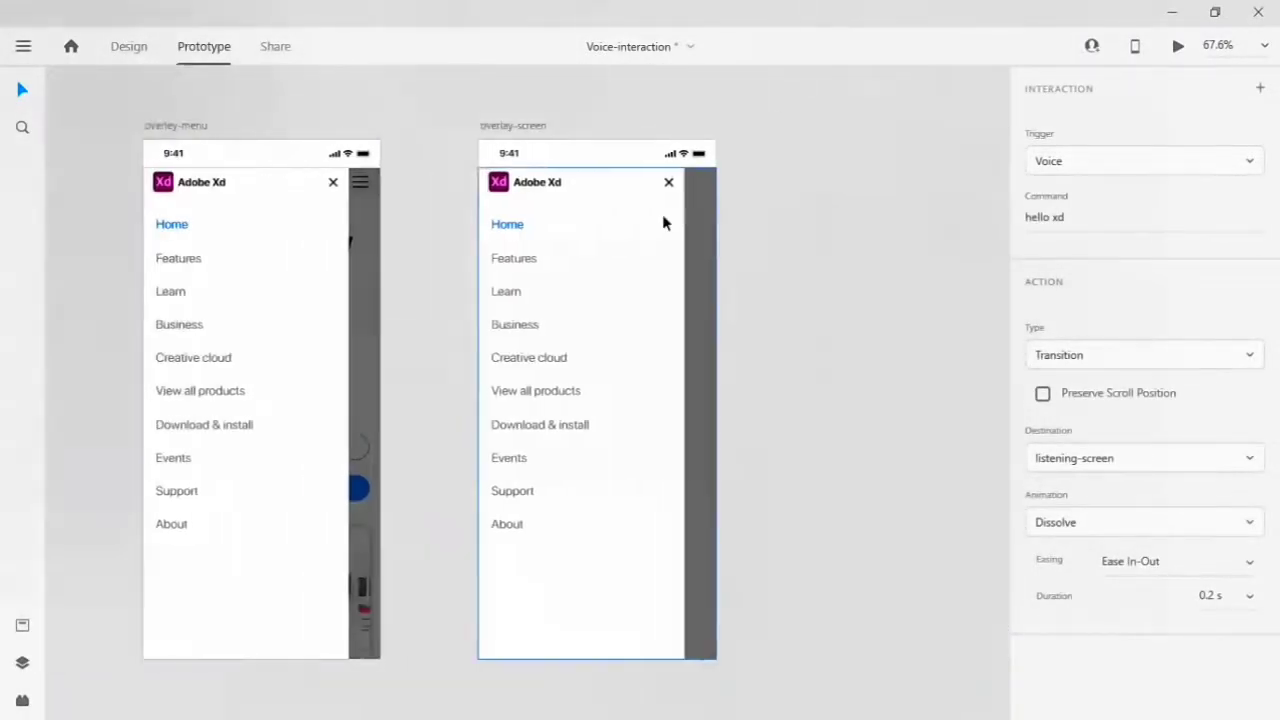
{"action": "scroll", "coordinate": [663, 216], "scroll_direction": "left", "scroll_amount": 8}
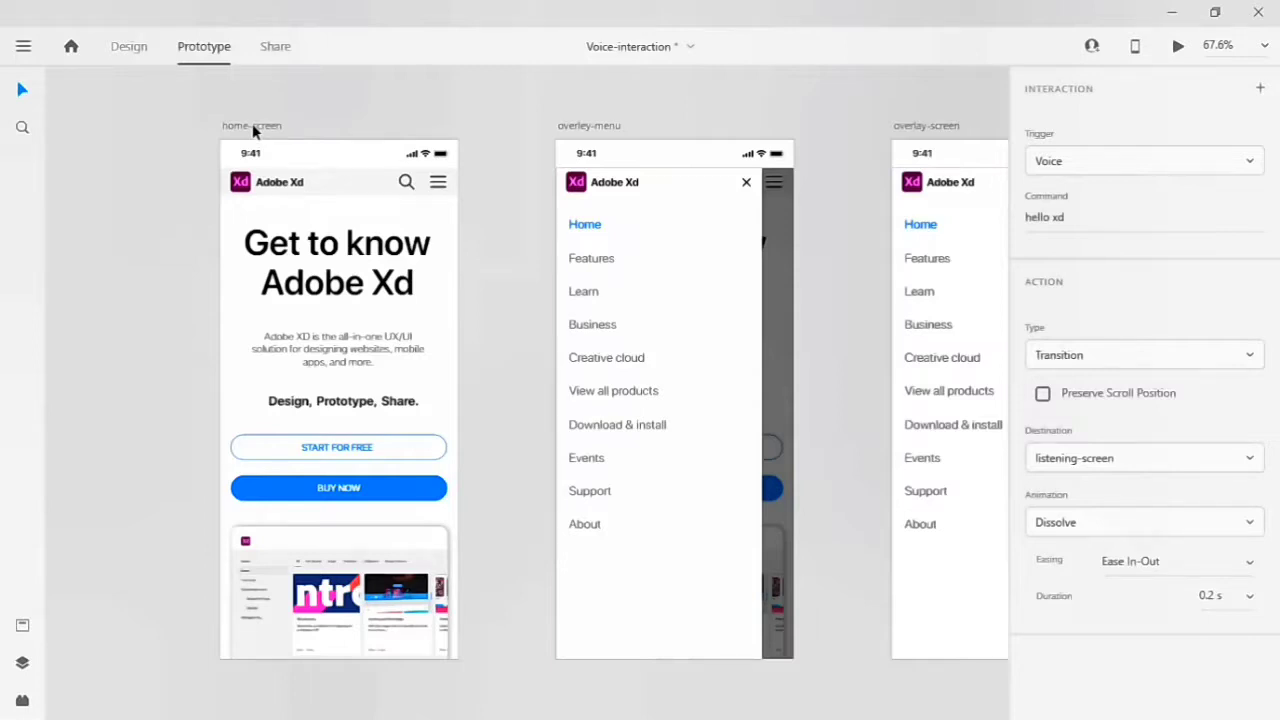
{"action": "scroll", "coordinate": [252, 130], "scroll_direction": "right", "scroll_amount": 3}
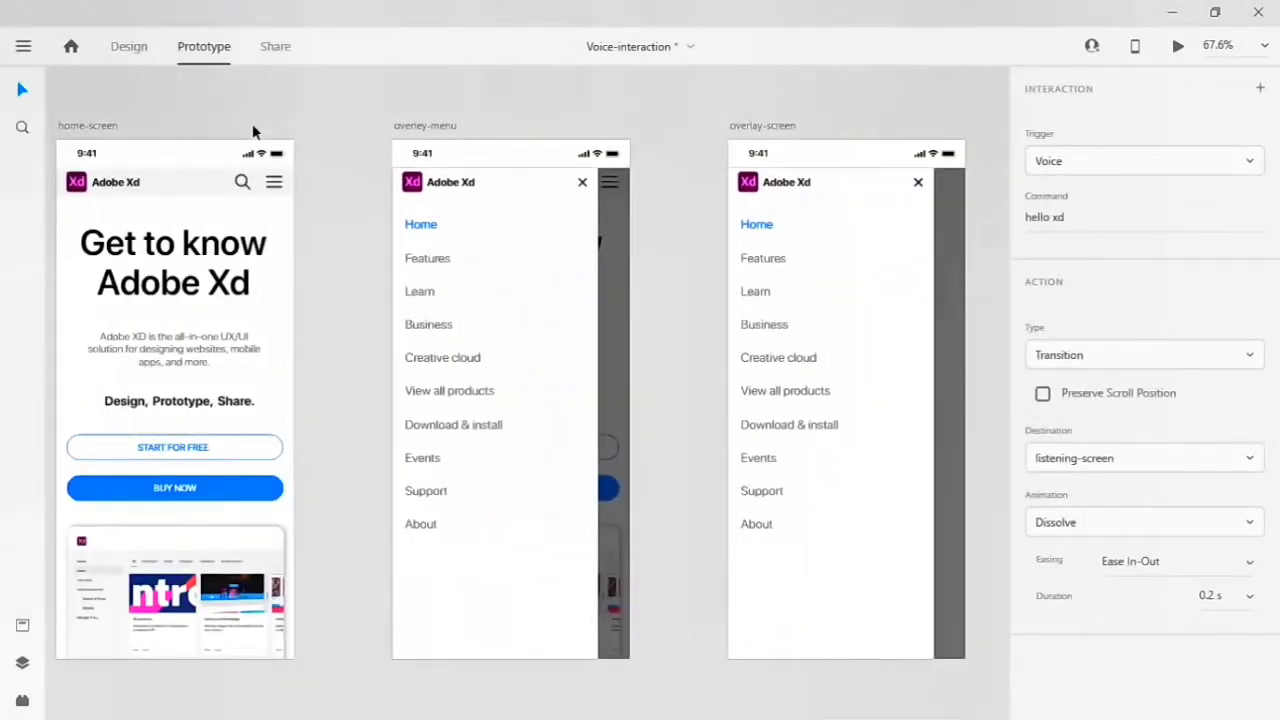
{"action": "scroll", "coordinate": [252, 130], "scroll_direction": "right", "scroll_amount": 3}
{"action": "scroll", "coordinate": [252, 130], "scroll_direction": "left", "scroll_amount": 6}
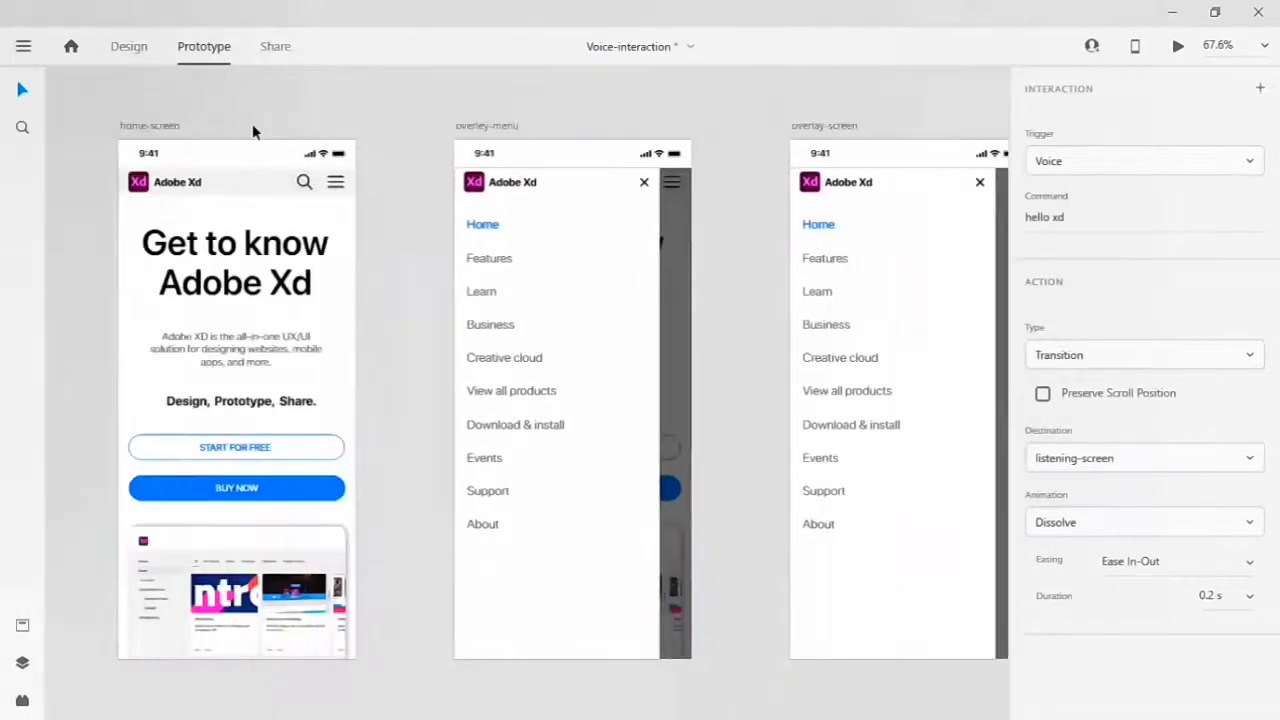
{"action": "scroll", "coordinate": [252, 130], "scroll_direction": "right", "scroll_amount": 4}
{"action": "scroll", "coordinate": [252, 130], "scroll_direction": "left", "scroll_amount": 15}
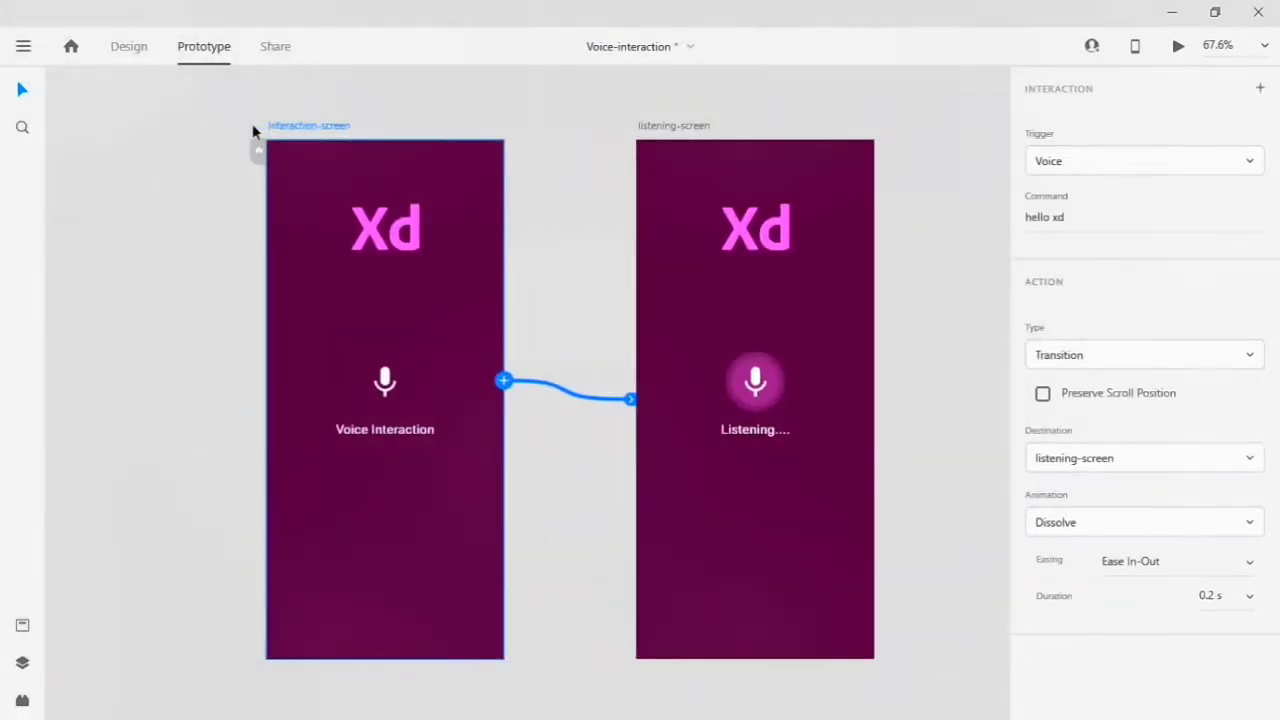
{"action": "scroll", "coordinate": [631, 103], "scroll_direction": "right", "scroll_amount": 11}
{"action": "scroll", "coordinate": [577, 517], "scroll_direction": "right", "scroll_amount": 2}
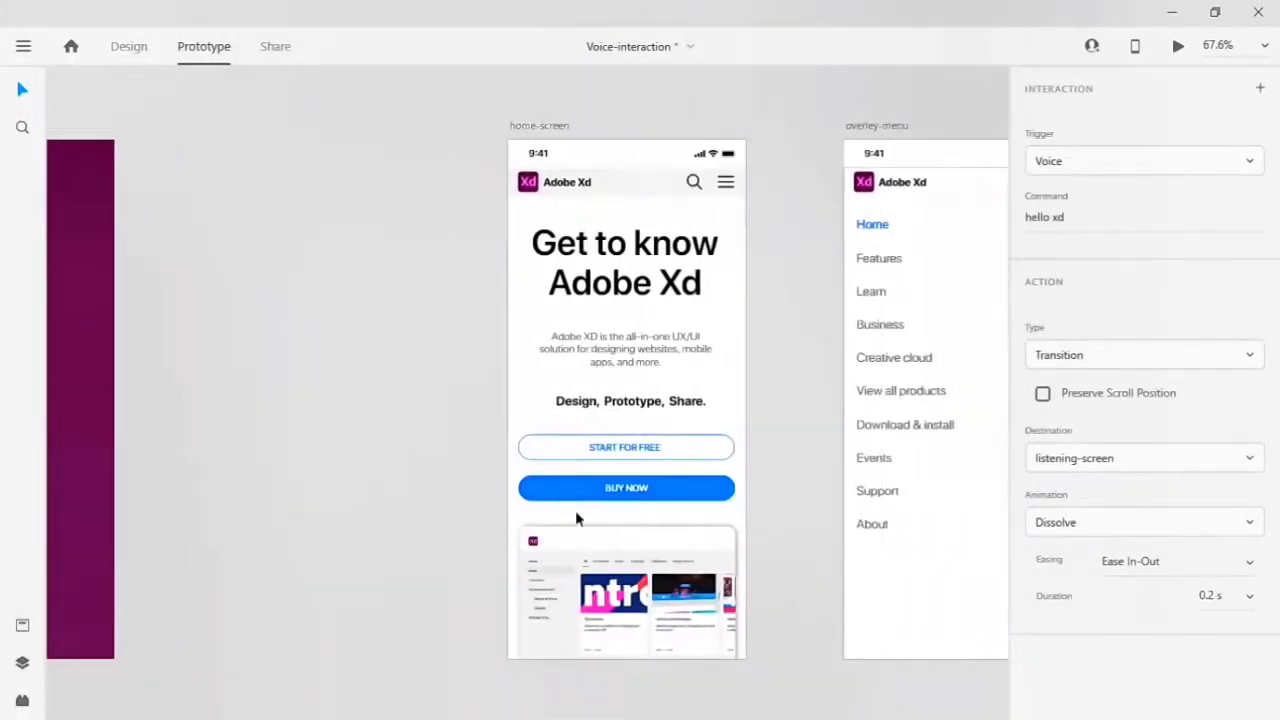
Bring the OBS Studio recorder window to the front from the taskbar.
{"action": "left_click", "coordinate": [438, 704]}
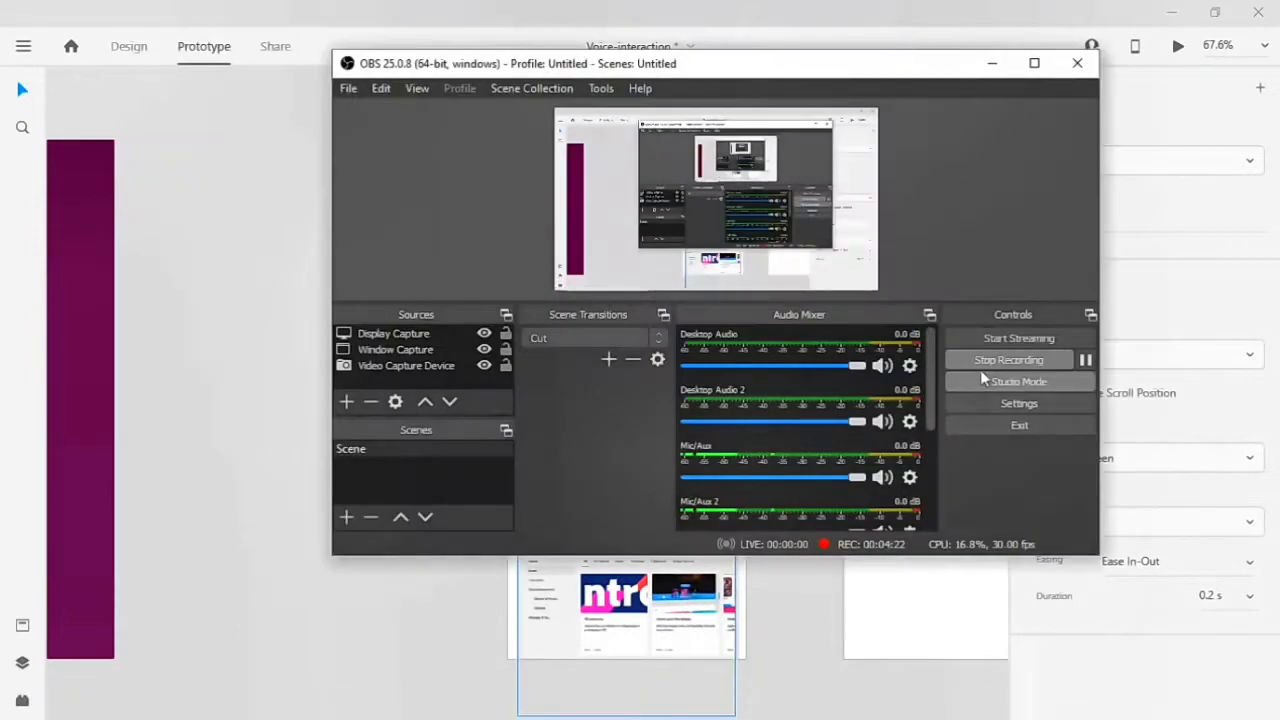